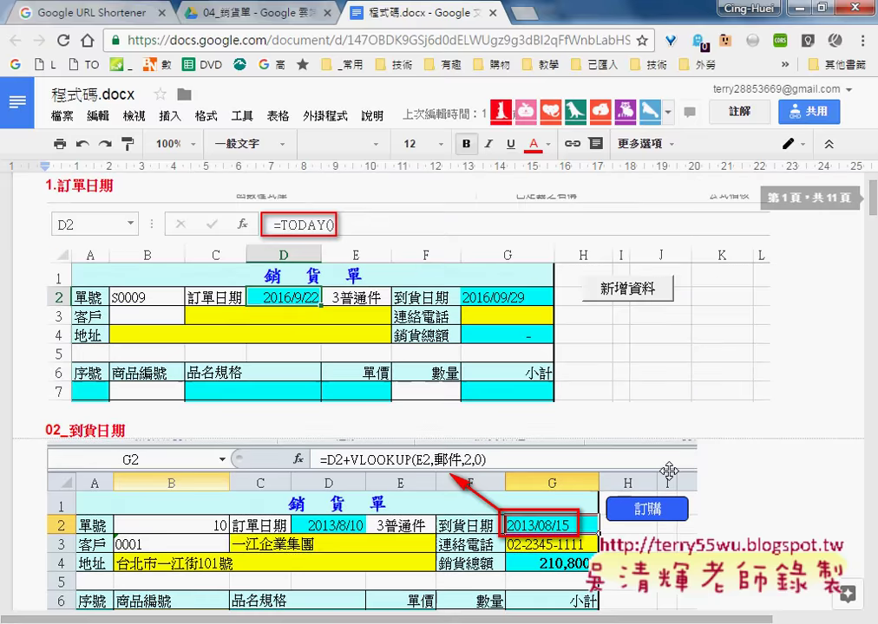
Scroll the 程式碼.docx notes past the order-date section 1 and arrival-date section 02
{"action": "scroll", "coordinate": [298, 387], "scroll_direction": "down", "scroll_amount": 1}
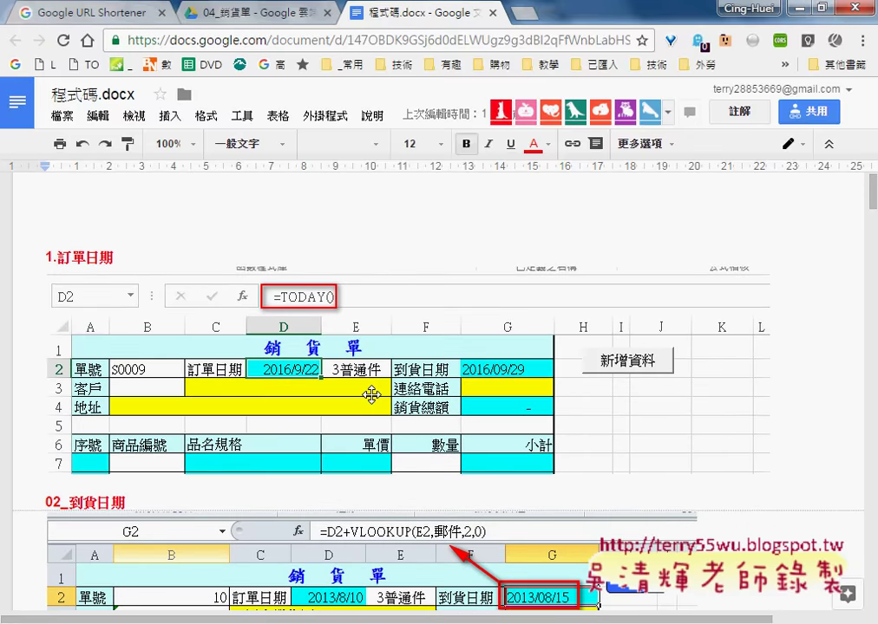
{"action": "scroll", "coordinate": [372, 391], "scroll_direction": "down", "scroll_amount": 1}
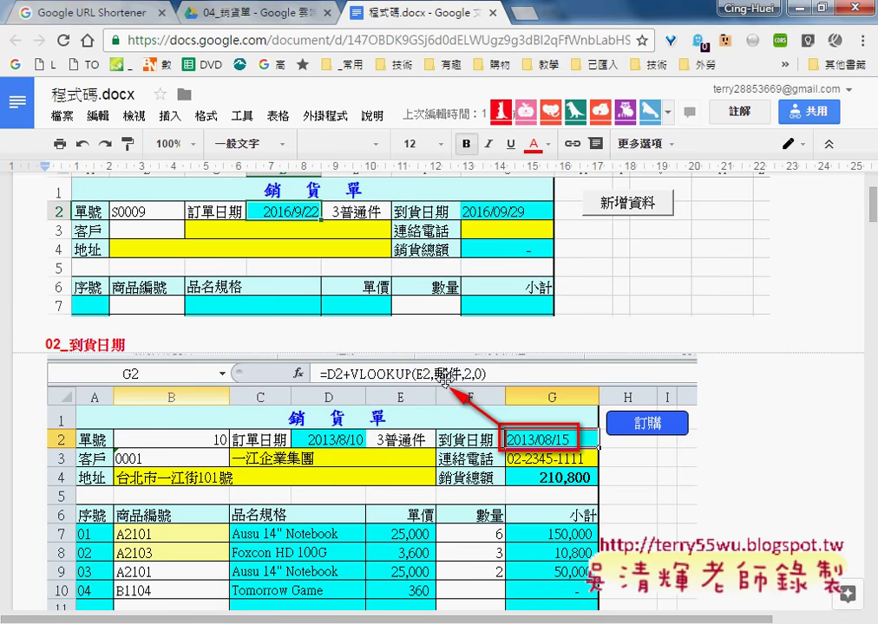
{"action": "scroll", "coordinate": [447, 377], "scroll_direction": "down", "scroll_amount": 1}
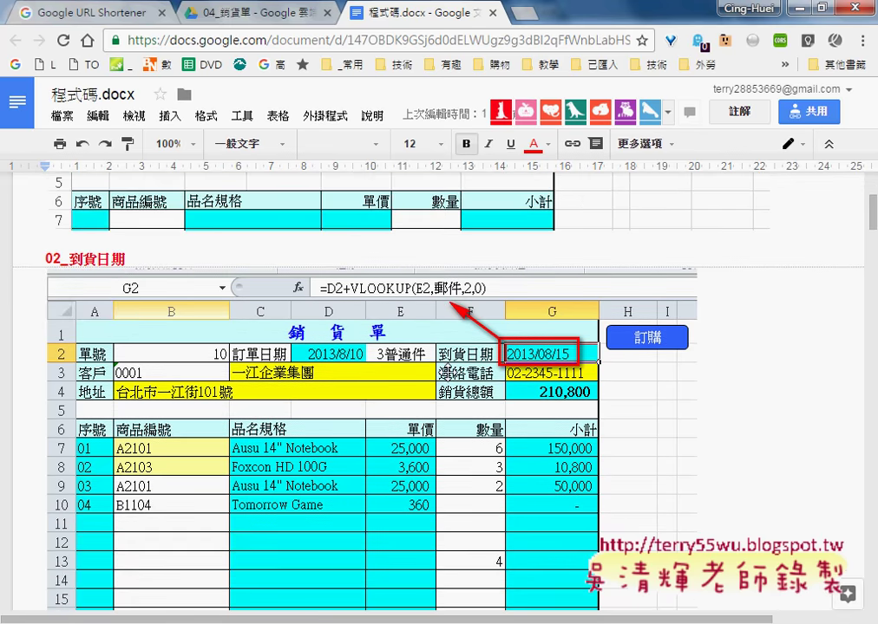
{"action": "scroll", "coordinate": [447, 373], "scroll_direction": "down", "scroll_amount": 1}
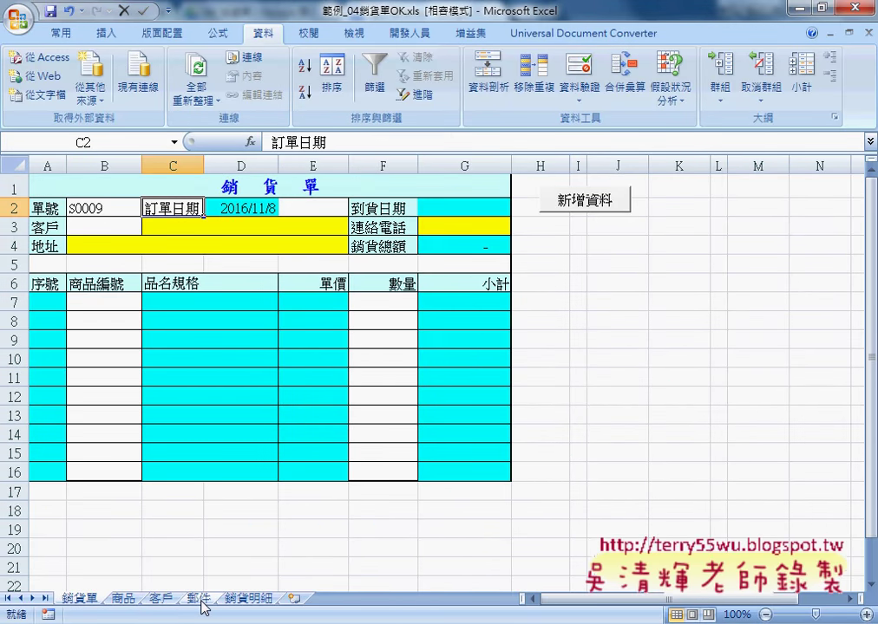
{"action": "left_click", "coordinate": [199, 599]}
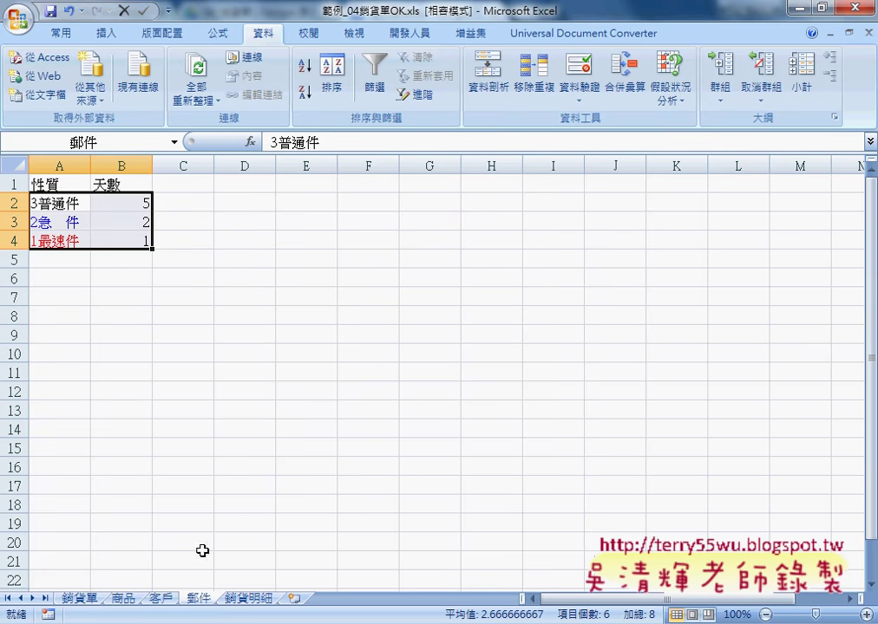
{"action": "left_click_drag", "start_coordinate": [52, 184], "coordinate": [129, 242]}
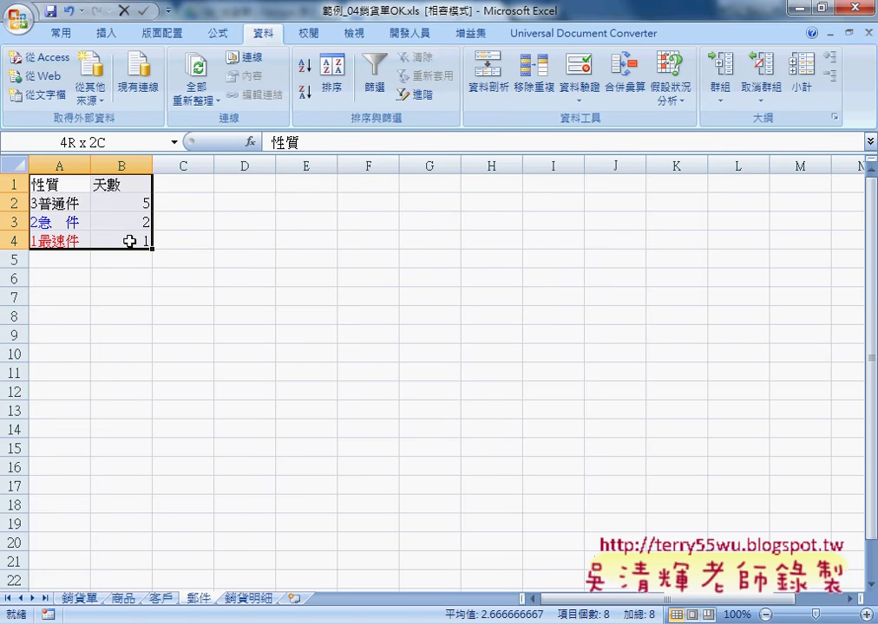
{"action": "left_click_drag", "start_coordinate": [52, 185], "coordinate": [55, 240]}
{"action": "left_click_drag", "start_coordinate": [128, 184], "coordinate": [129, 237]}
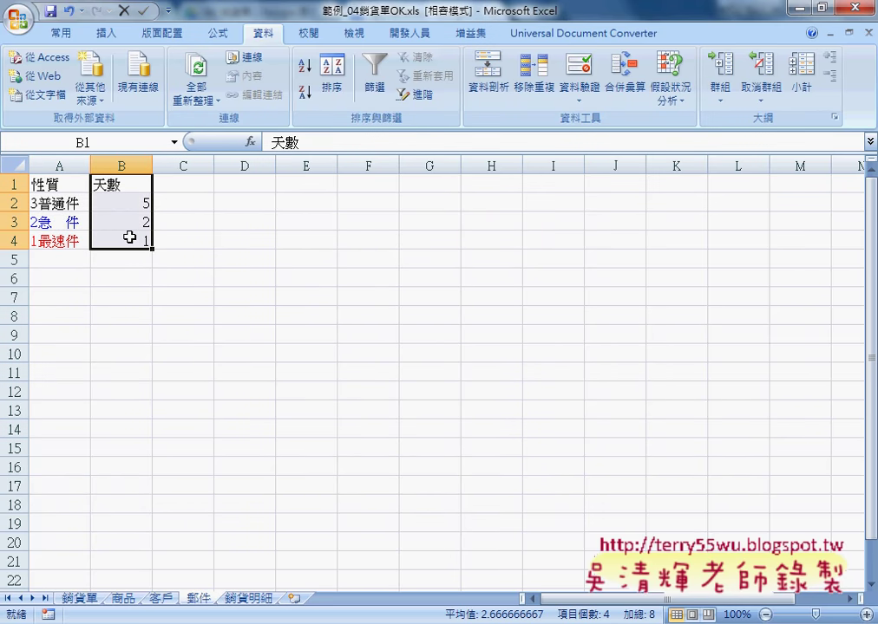
{"action": "left_click", "coordinate": [80, 598]}
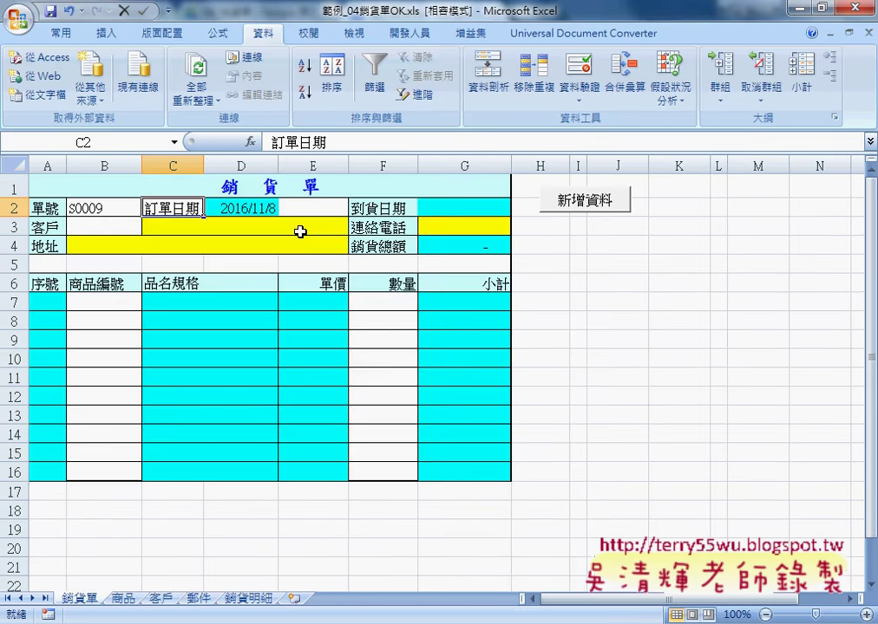
{"action": "left_click", "coordinate": [310, 209]}
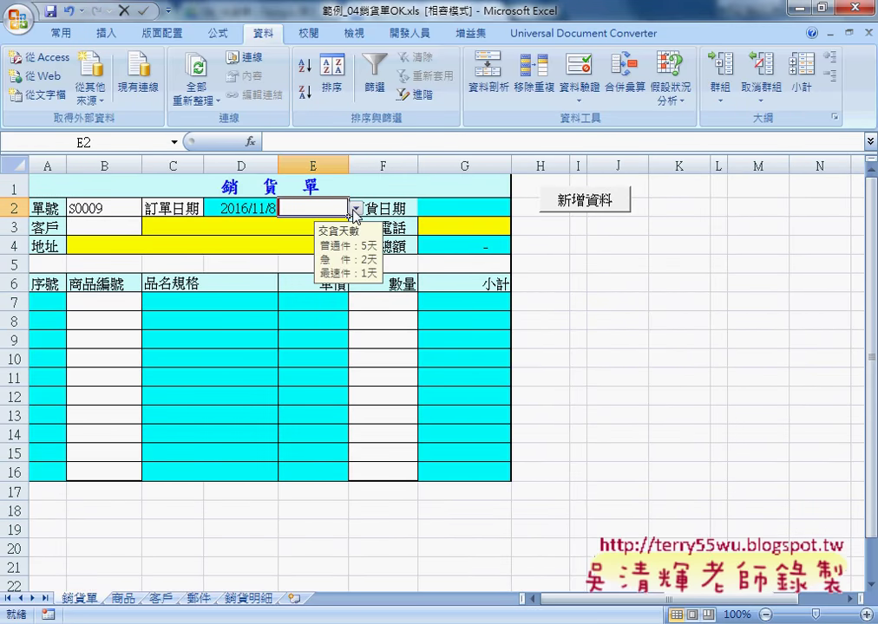
{"action": "left_click", "coordinate": [354, 210]}
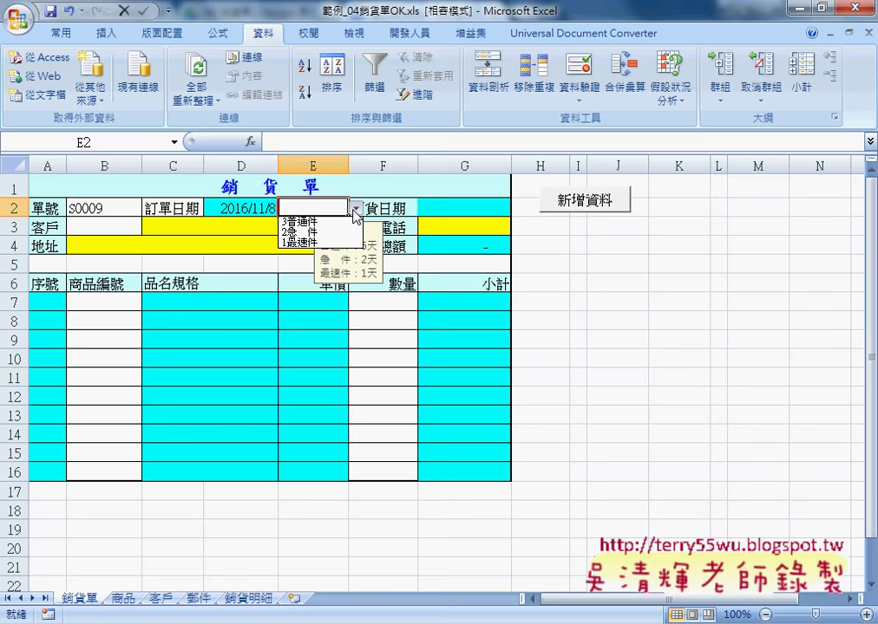
{"action": "left_click", "coordinate": [355, 212]}
{"action": "left_click", "coordinate": [402, 186]}
{"action": "left_click", "coordinate": [343, 207]}
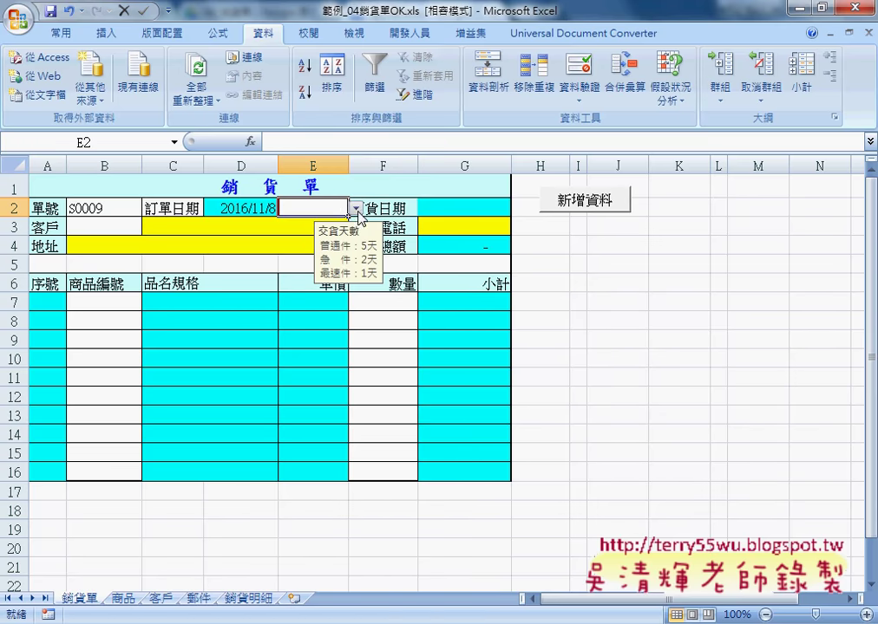
{"action": "left_click", "coordinate": [356, 210]}
{"action": "left_click", "coordinate": [356, 210]}
{"action": "left_click", "coordinate": [580, 87]}
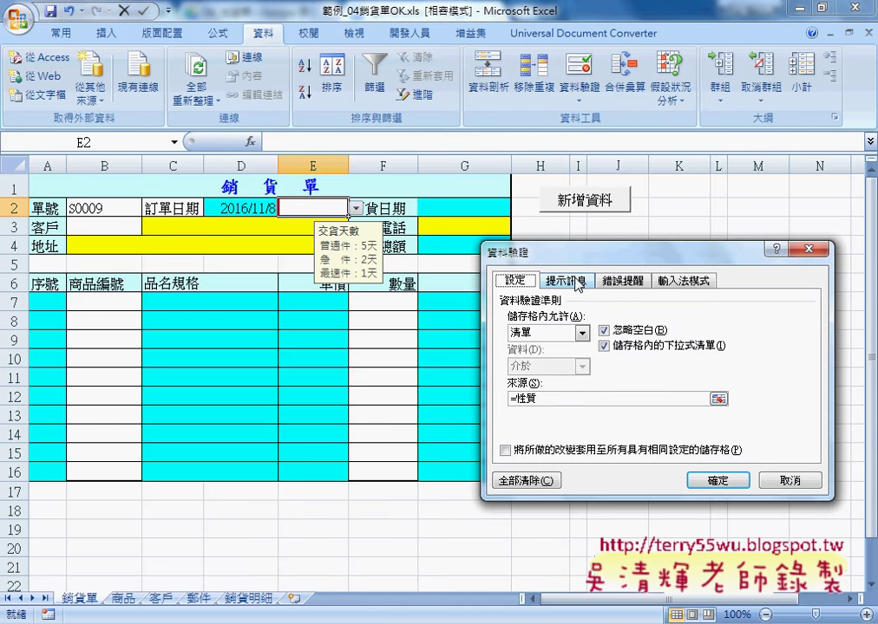
{"action": "left_click", "coordinate": [577, 281]}
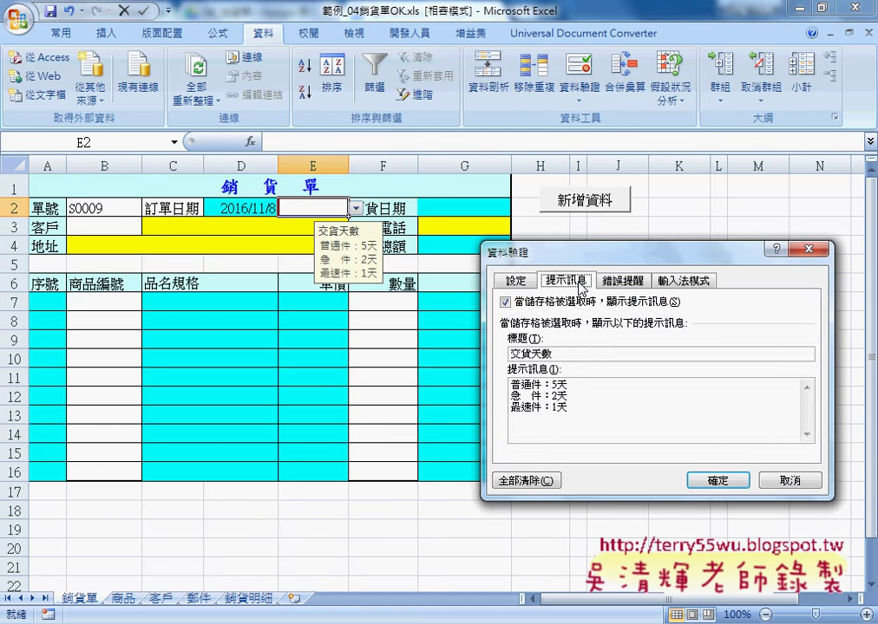
{"action": "left_click_drag", "start_coordinate": [596, 422], "coordinate": [504, 387]}
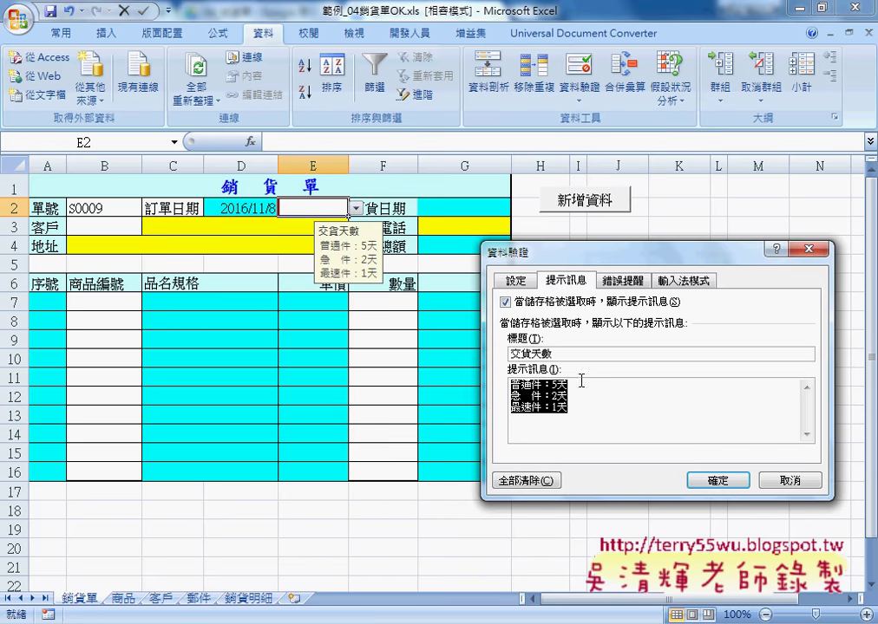
{"action": "left_click", "coordinate": [505, 303]}
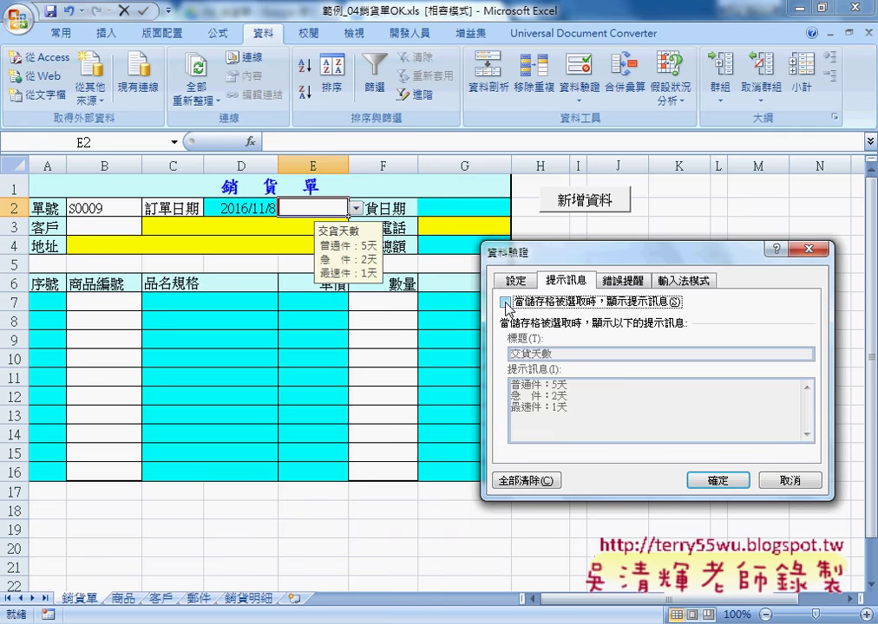
{"action": "left_click", "coordinate": [506, 303]}
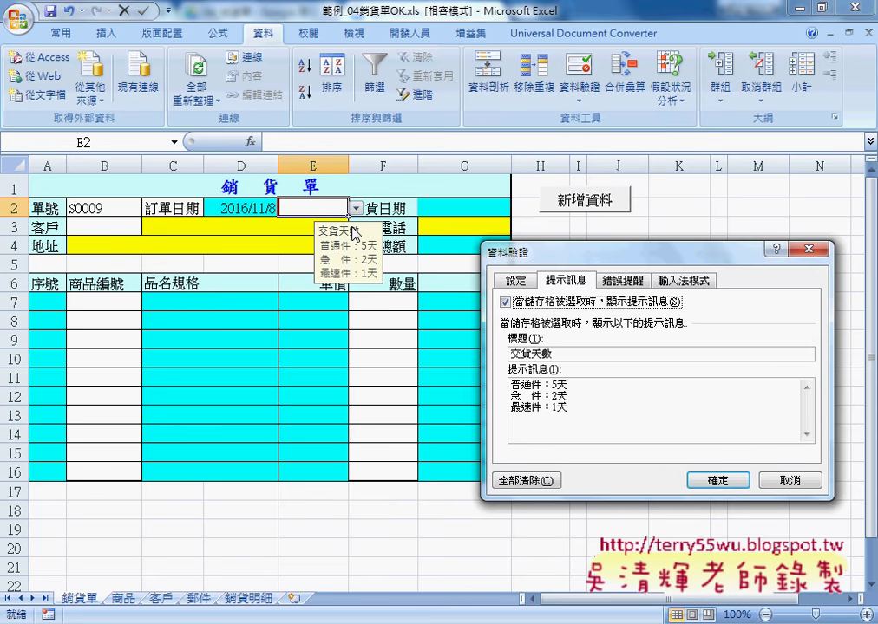
{"action": "left_click", "coordinate": [717, 483]}
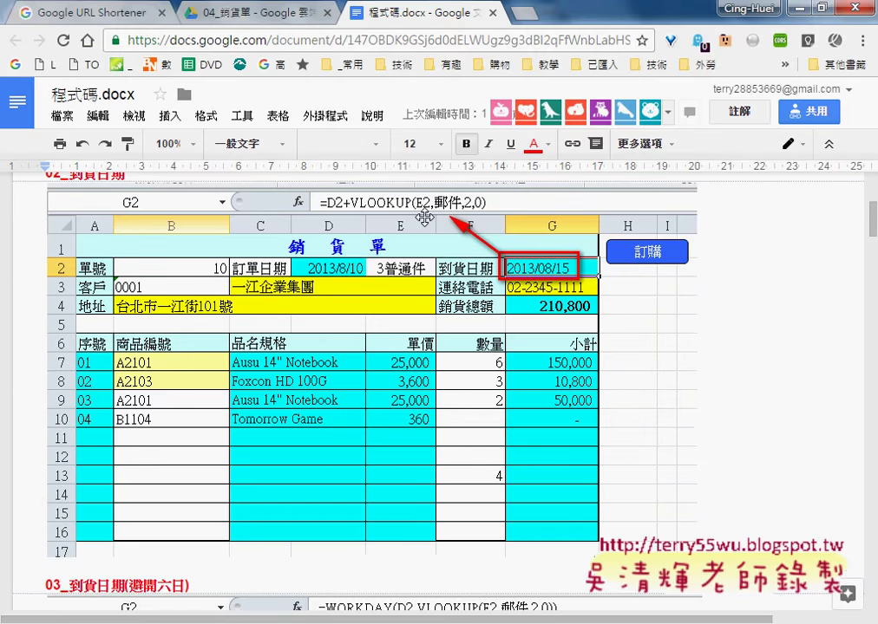
Scroll down to the WORKDAY arrival-date notes and the 04_客戶 VLOOKUP formula for C3
{"action": "scroll", "coordinate": [392, 308], "scroll_direction": "down", "scroll_amount": 2}
{"action": "scroll", "coordinate": [391, 309], "scroll_direction": "down", "scroll_amount": 2}
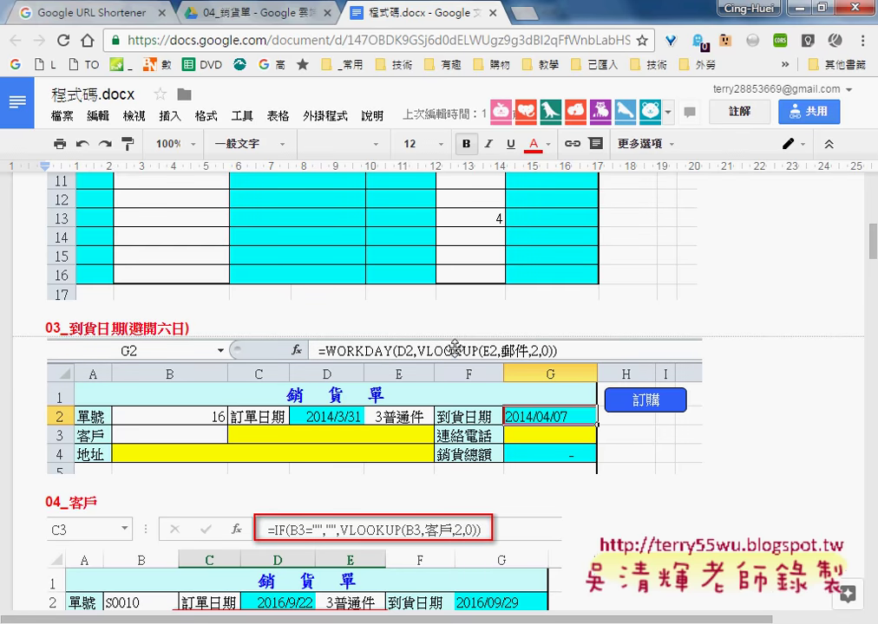
{"action": "scroll", "coordinate": [553, 359], "scroll_direction": "down", "scroll_amount": 2}
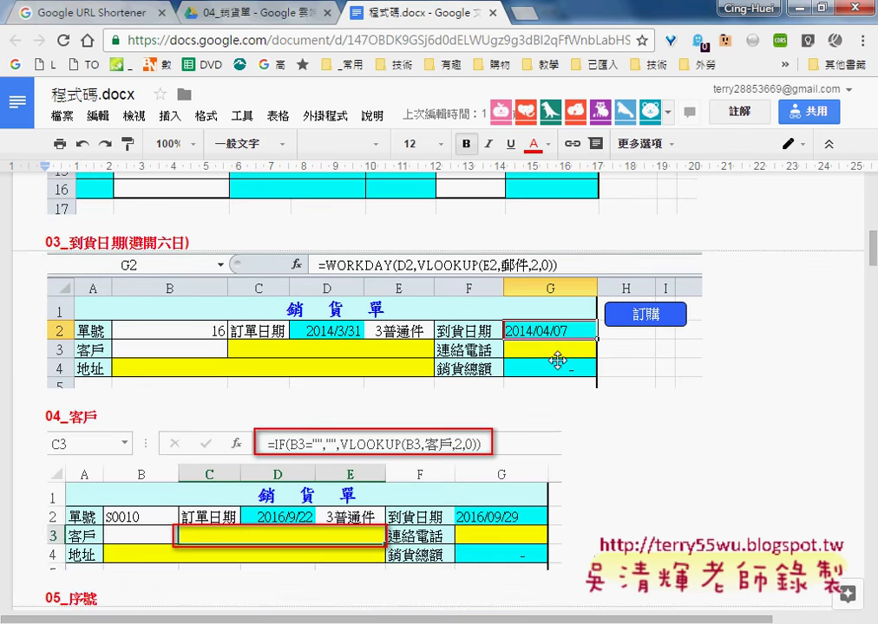
{"action": "scroll", "coordinate": [552, 335], "scroll_direction": "down", "scroll_amount": 2}
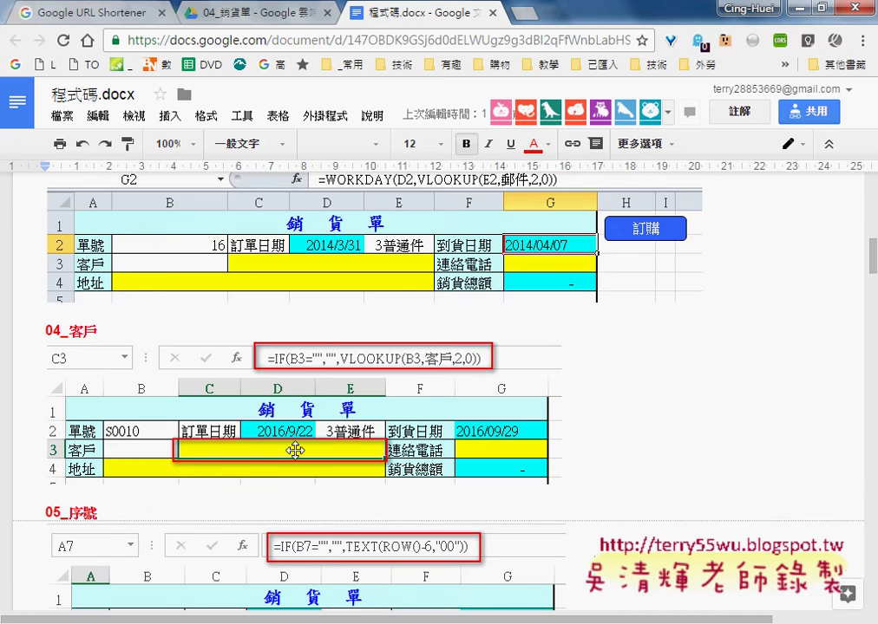
Scroll the notes through 05_序號, 06_商品 and 07_小計 down to 08_保護工作表
{"action": "scroll", "coordinate": [302, 448], "scroll_direction": "down", "scroll_amount": 2}
{"action": "scroll", "coordinate": [303, 448], "scroll_direction": "down", "scroll_amount": 1}
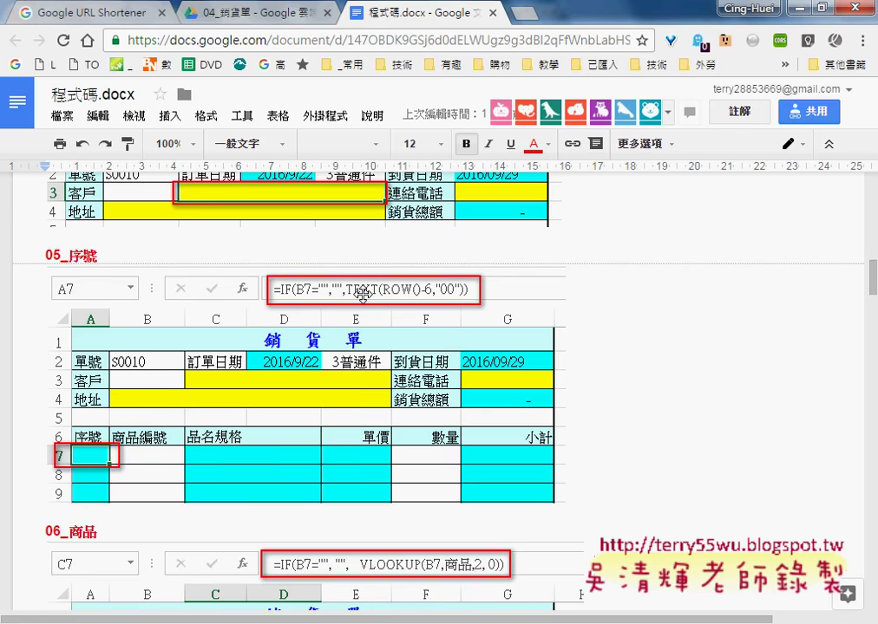
{"action": "scroll", "coordinate": [363, 295], "scroll_direction": "down", "scroll_amount": 1}
{"action": "scroll", "coordinate": [363, 295], "scroll_direction": "down", "scroll_amount": 2}
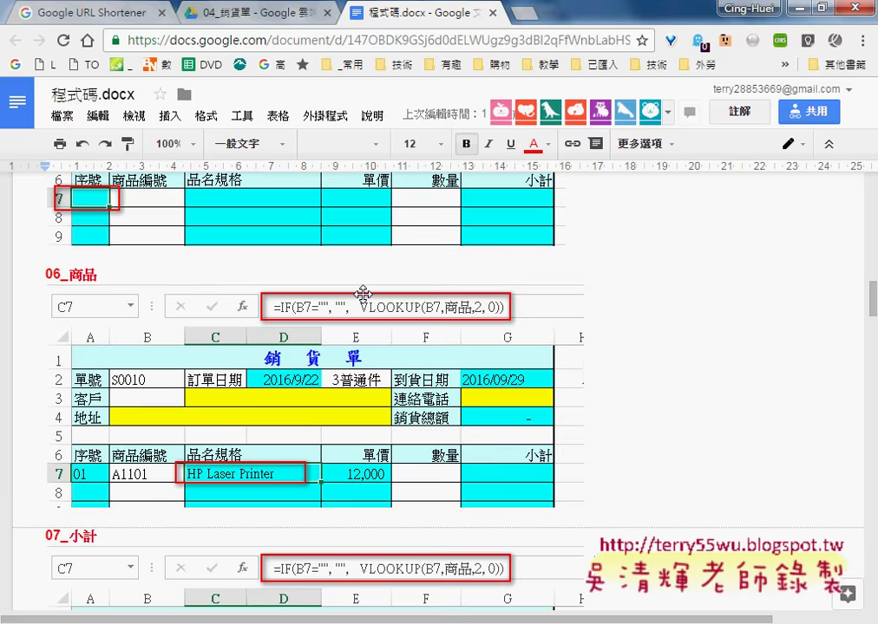
{"action": "scroll", "coordinate": [363, 295], "scroll_direction": "down", "scroll_amount": 1}
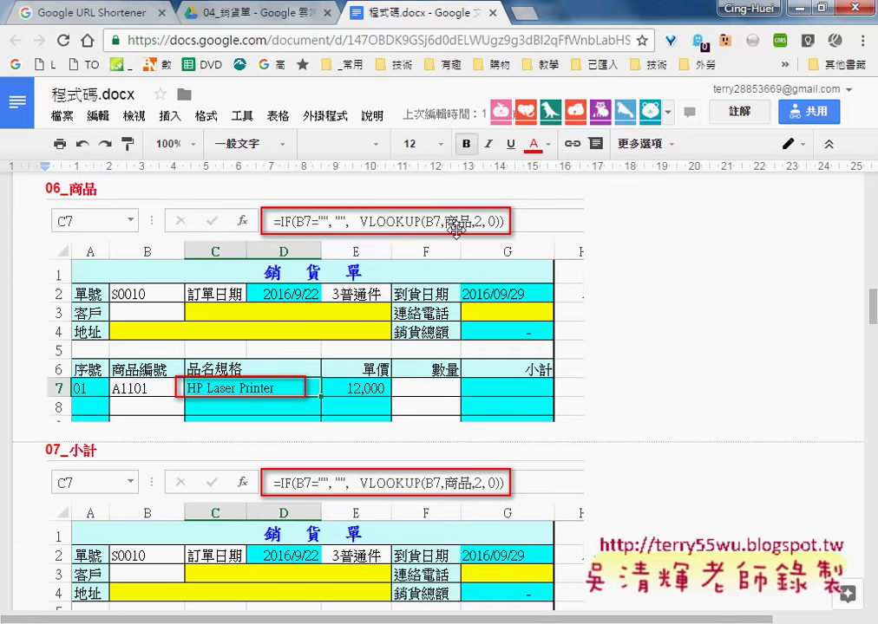
{"action": "scroll", "coordinate": [364, 213], "scroll_direction": "down", "scroll_amount": 1}
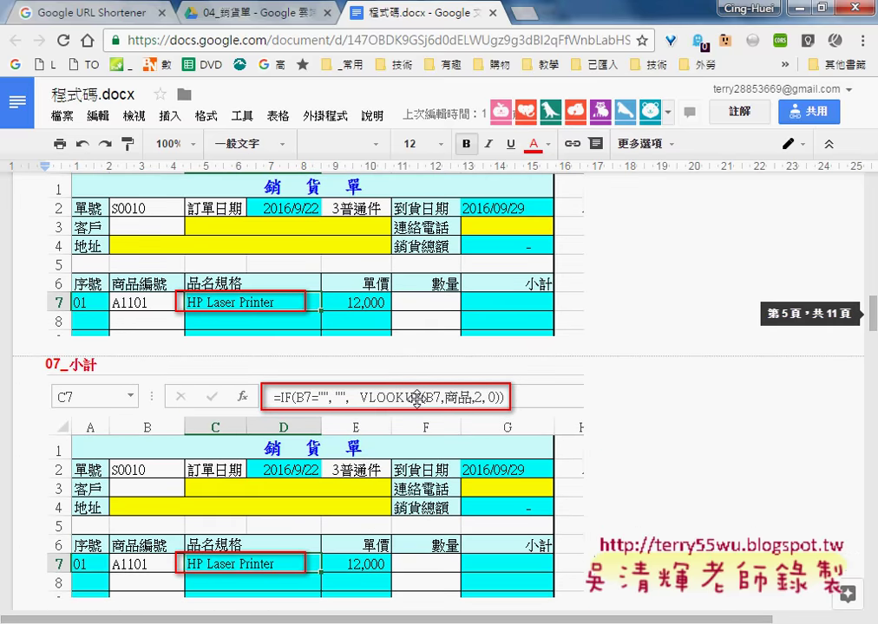
{"action": "scroll", "coordinate": [420, 402], "scroll_direction": "down", "scroll_amount": 2}
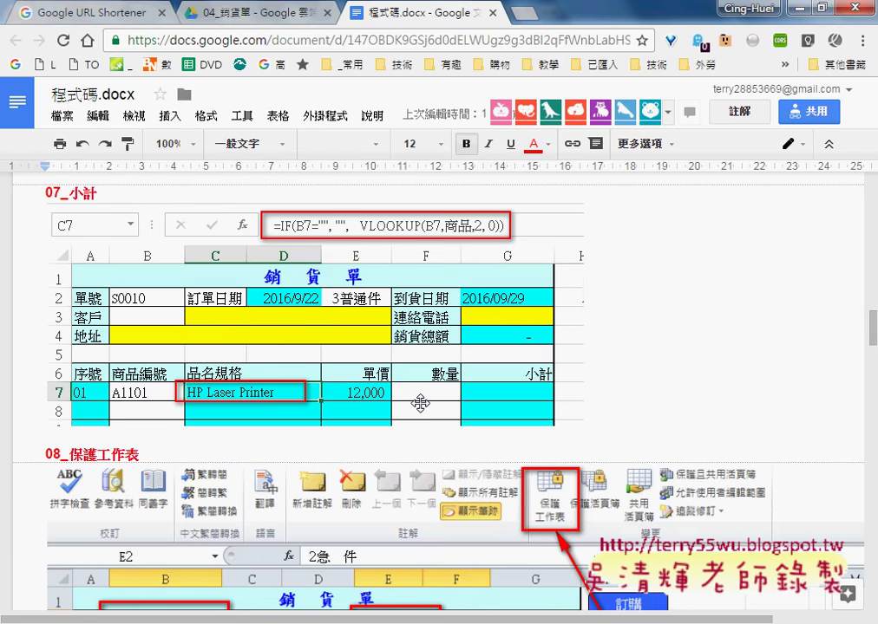
{"action": "scroll", "coordinate": [419, 403], "scroll_direction": "down", "scroll_amount": 1}
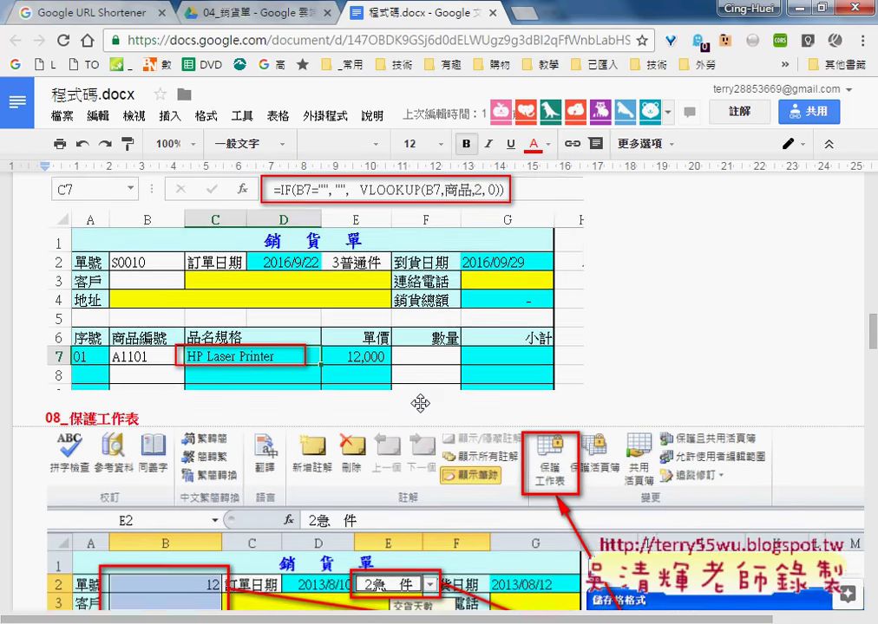
{"action": "scroll", "coordinate": [420, 402], "scroll_direction": "down", "scroll_amount": 2}
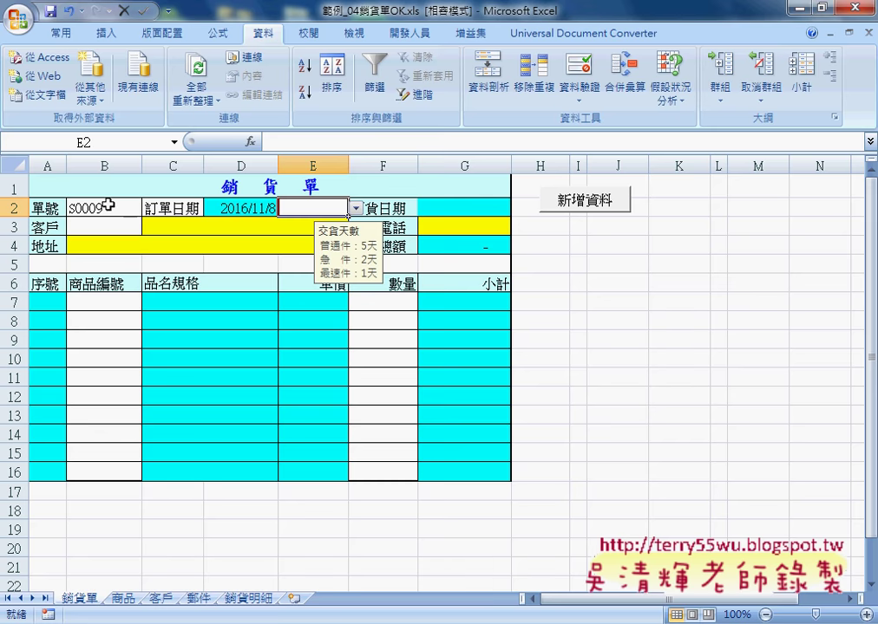
{"action": "left_click_drag", "start_coordinate": [112, 206], "coordinate": [120, 222]}
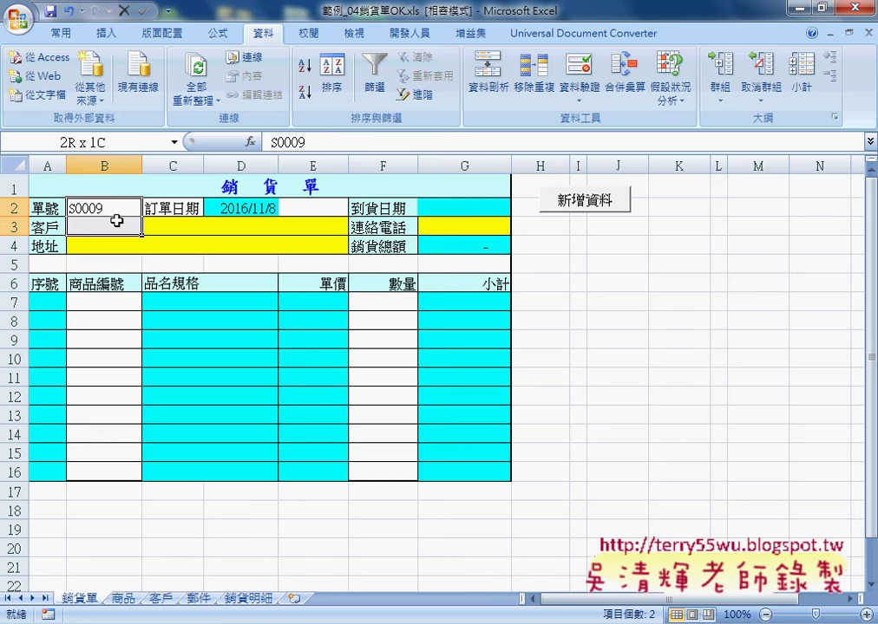
{"action": "left_click", "coordinate": [317, 207]}
{"action": "left_click_drag", "start_coordinate": [392, 308], "coordinate": [382, 470]}
{"action": "left_click_drag", "start_coordinate": [118, 302], "coordinate": [120, 462]}
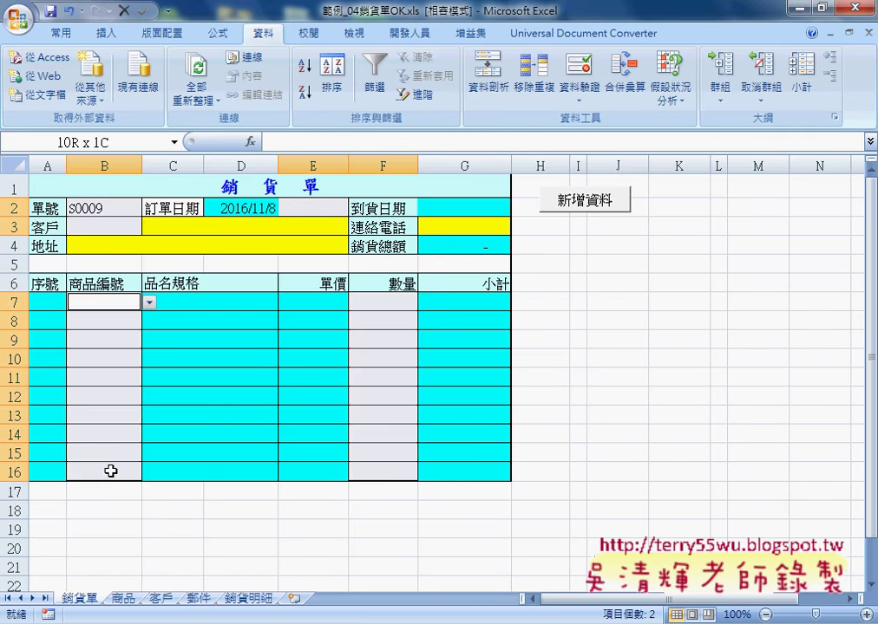
{"action": "right_click", "coordinate": [390, 353]}
{"action": "left_click", "coordinate": [520, 246]}
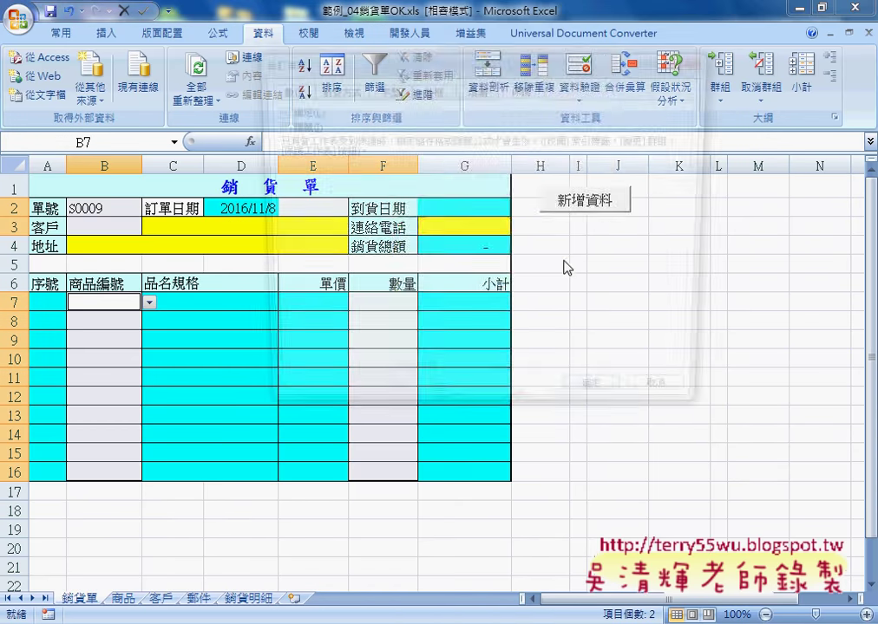
{"action": "left_click_drag", "start_coordinate": [544, 75], "coordinate": [630, 102]}
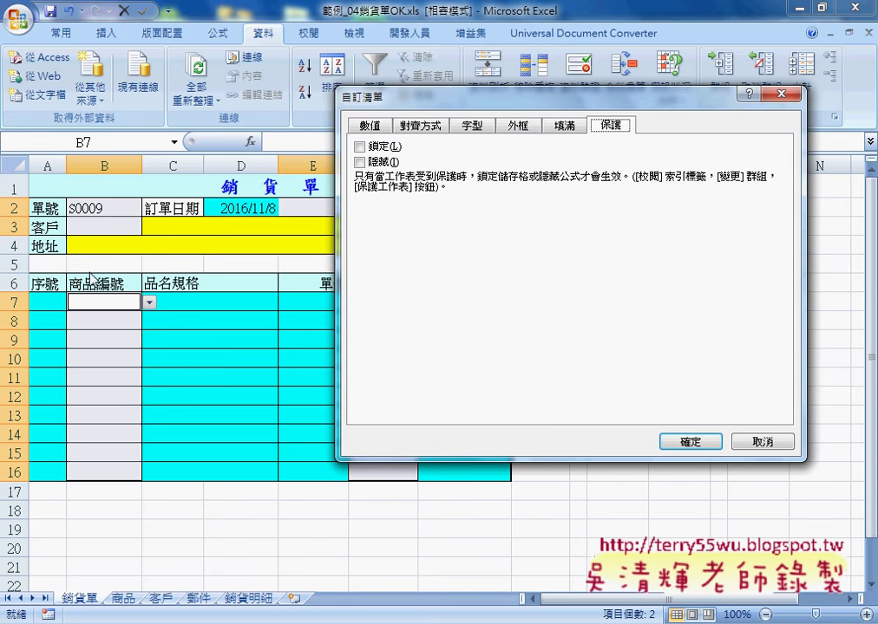
{"action": "left_click", "coordinate": [762, 442]}
Set every cell on the worksheet to locked and hidden in Format Cells protection
{"action": "left_click", "coordinate": [15, 164]}
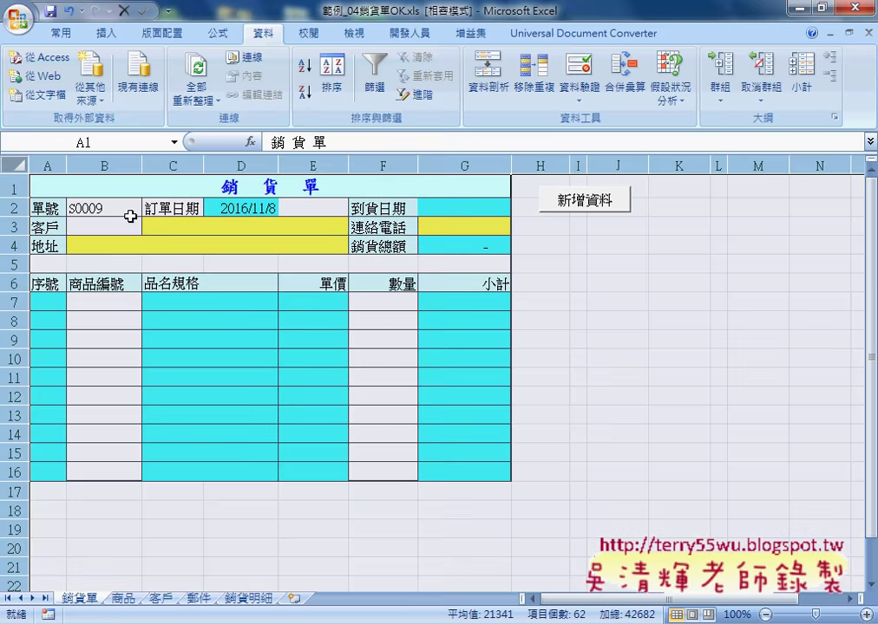
{"action": "right_click", "coordinate": [232, 253]}
{"action": "left_click", "coordinate": [291, 413]}
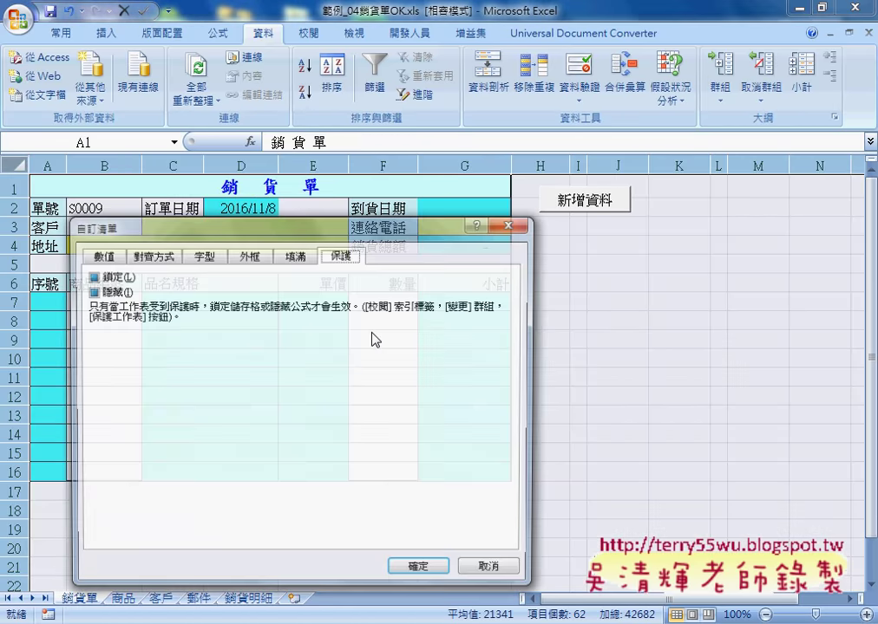
{"action": "left_click_drag", "start_coordinate": [362, 230], "coordinate": [495, 209]}
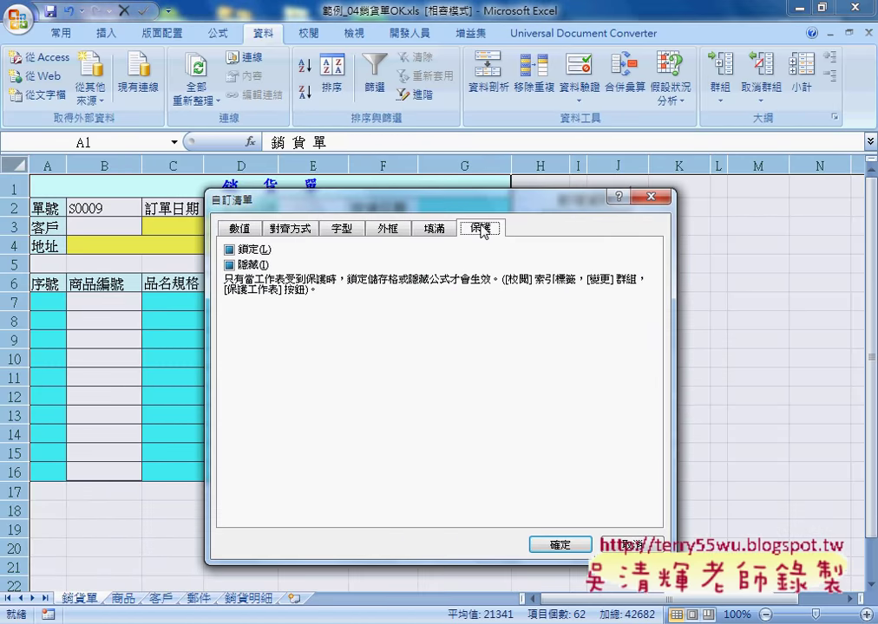
{"action": "left_click", "coordinate": [229, 249]}
{"action": "left_click", "coordinate": [229, 264]}
{"action": "left_click", "coordinate": [555, 545]}
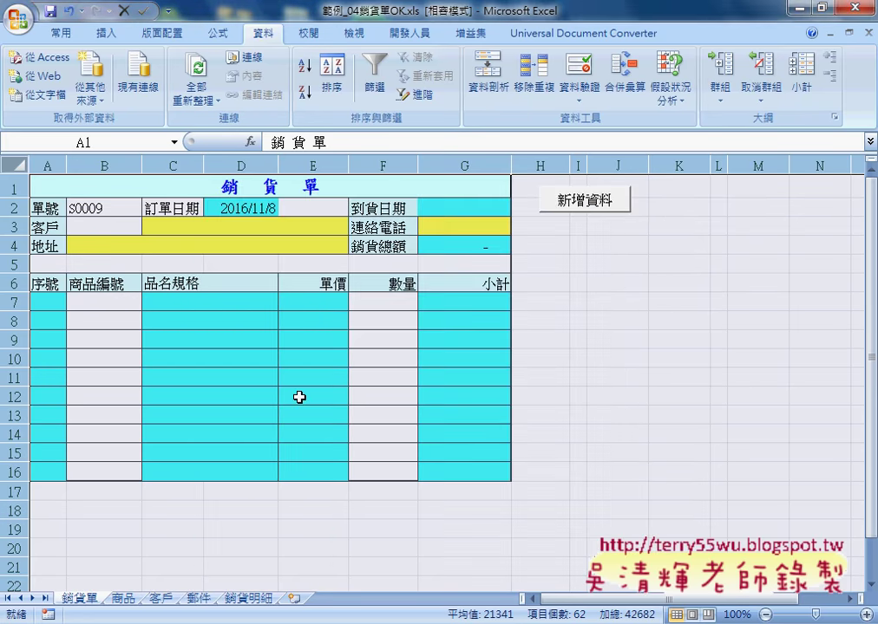
Clear locked and hidden for input cells B2:B3, E2, the F quantity cells and B7:B16
{"action": "left_click_drag", "start_coordinate": [119, 212], "coordinate": [123, 226]}
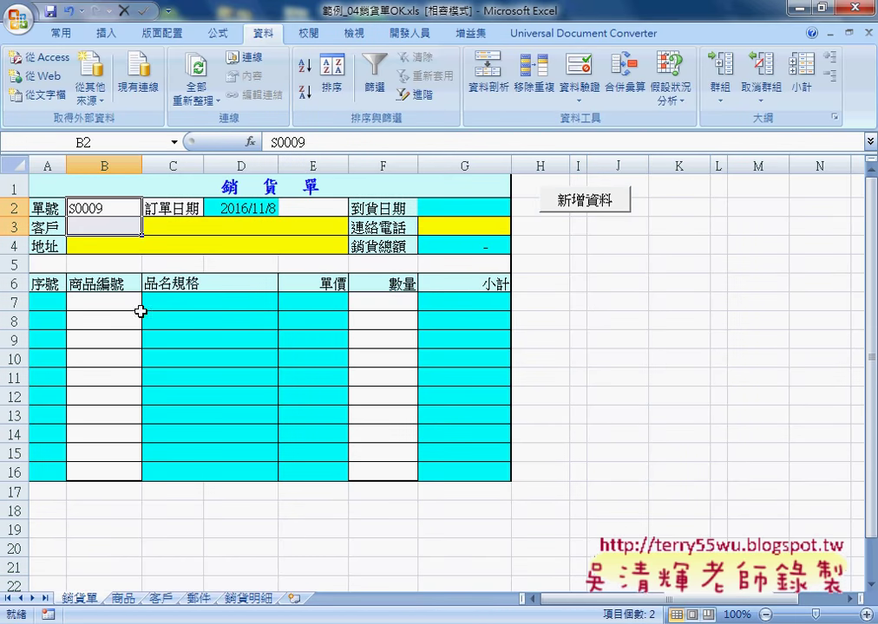
{"action": "left_click", "coordinate": [307, 208]}
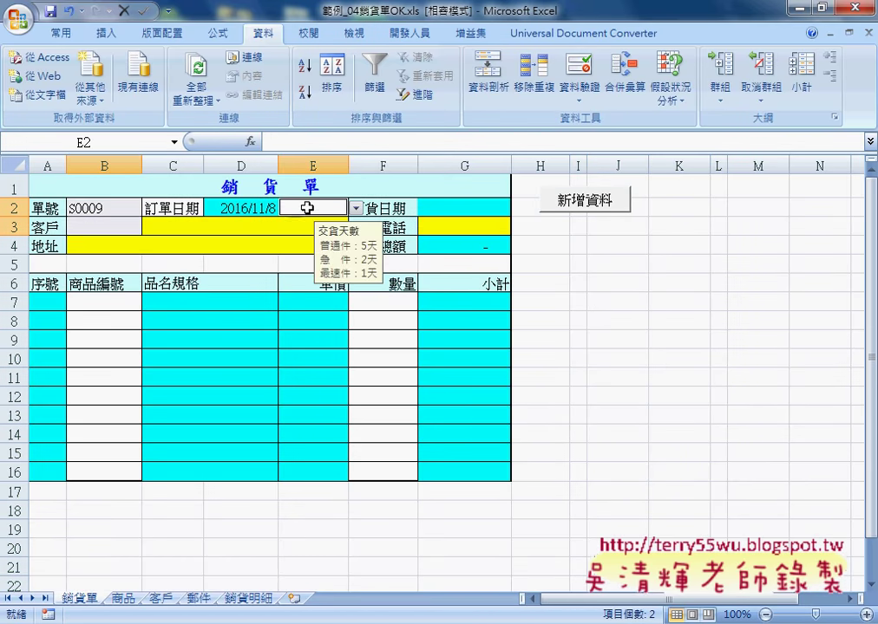
{"action": "left_click_drag", "start_coordinate": [383, 302], "coordinate": [384, 488]}
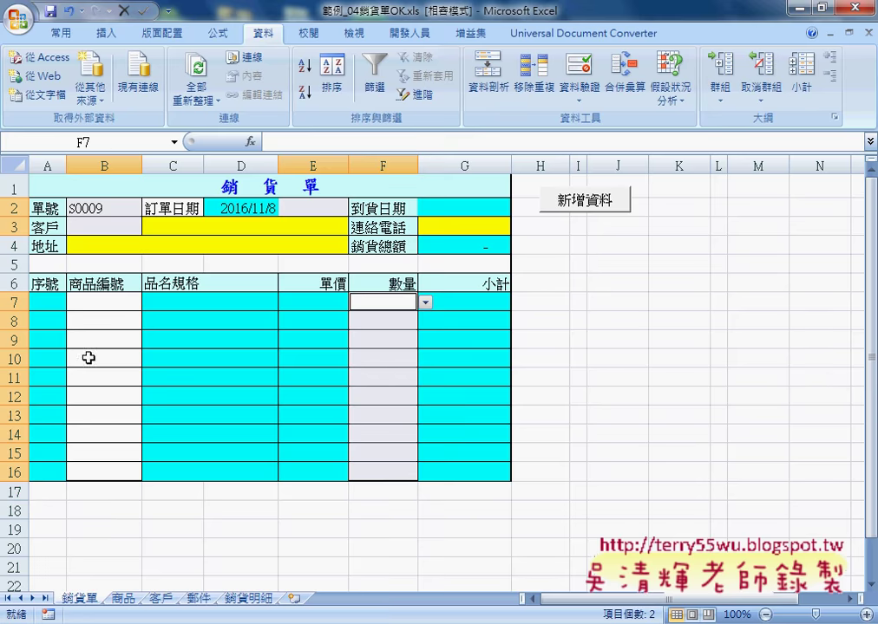
{"action": "left_click_drag", "start_coordinate": [104, 302], "coordinate": [114, 466]}
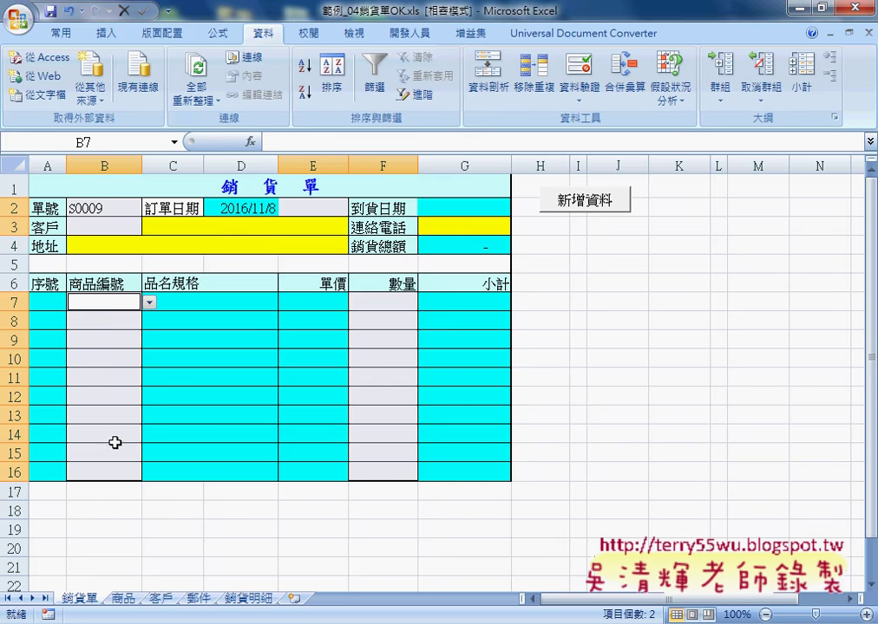
{"action": "right_click", "coordinate": [116, 394]}
{"action": "left_click", "coordinate": [199, 300]}
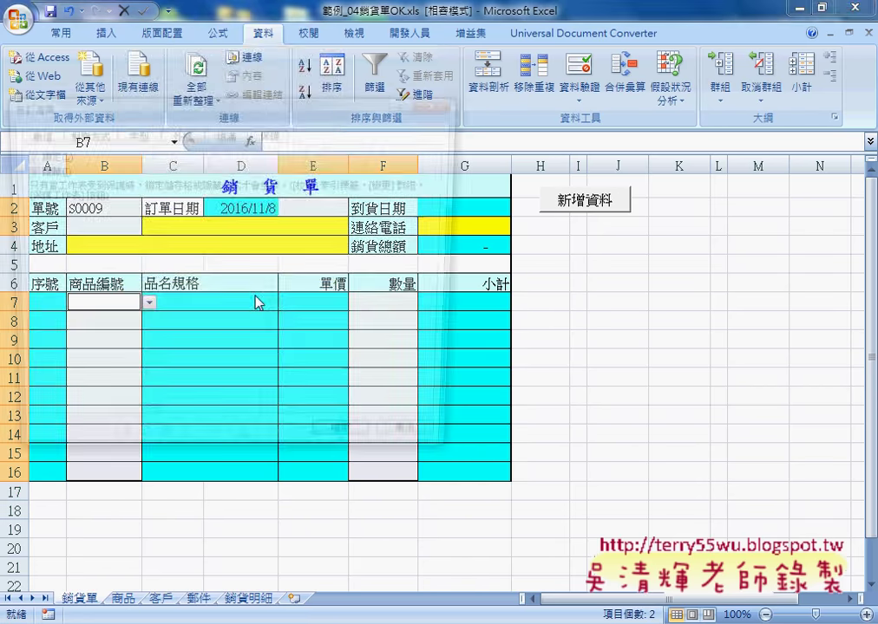
{"action": "mouse_move", "coordinate": [205, 134]}
{"action": "left_mouse_down"}
{"action": "mouse_move", "coordinate": [238, 120]}
{"action": "mouse_move", "coordinate": [439, 139]}
{"action": "left_mouse_up"}
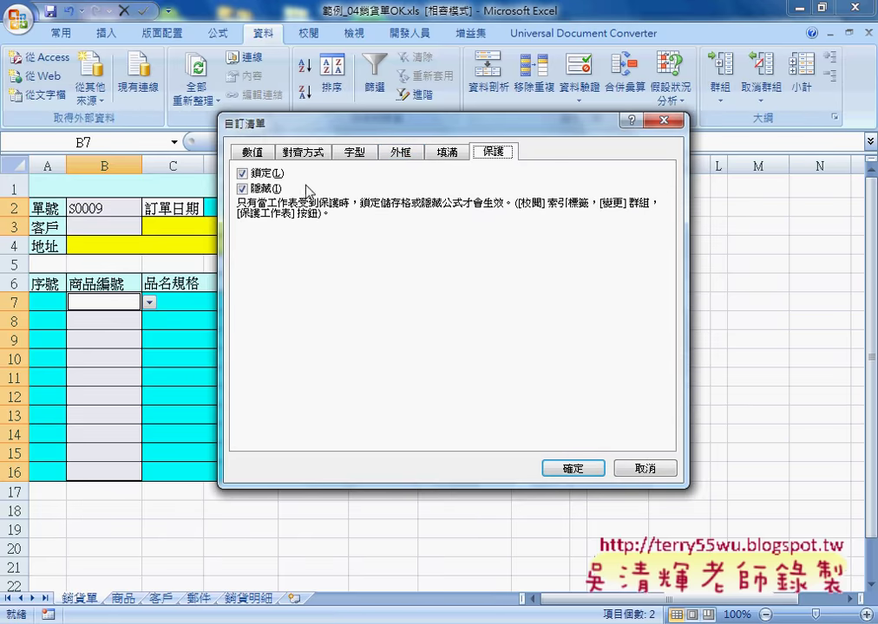
{"action": "left_click", "coordinate": [242, 174]}
{"action": "left_click", "coordinate": [242, 189]}
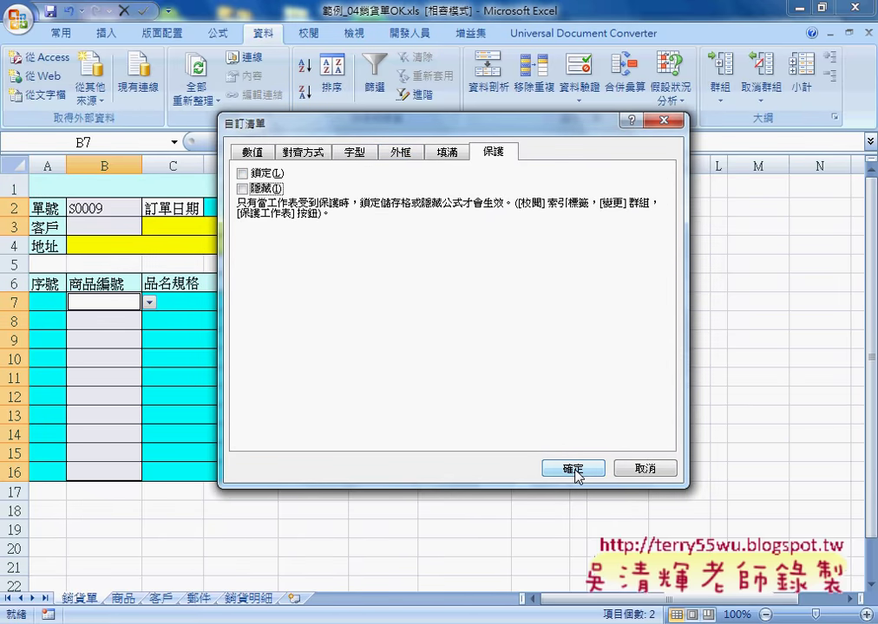
{"action": "left_click_drag", "start_coordinate": [508, 130], "coordinate": [642, 214]}
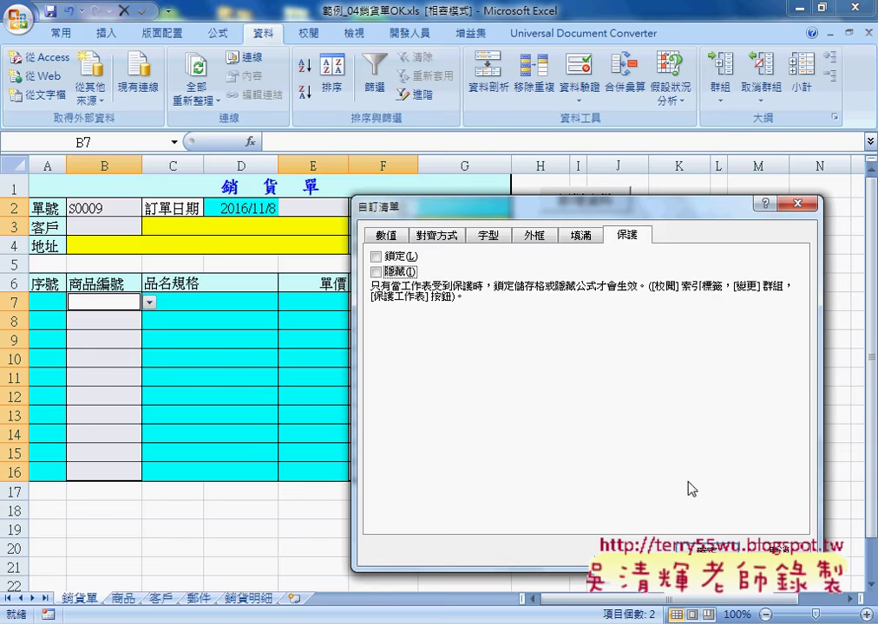
{"action": "left_click", "coordinate": [689, 547]}
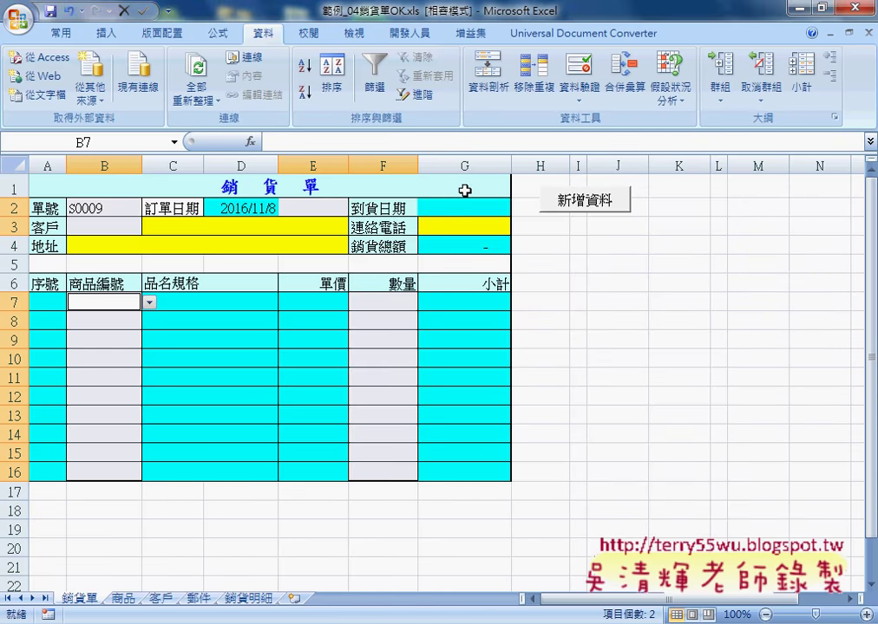
Protect the 銷貨單 sheet from the 校閱 tab with a password, entered and confirmed
{"action": "left_click", "coordinate": [309, 33]}
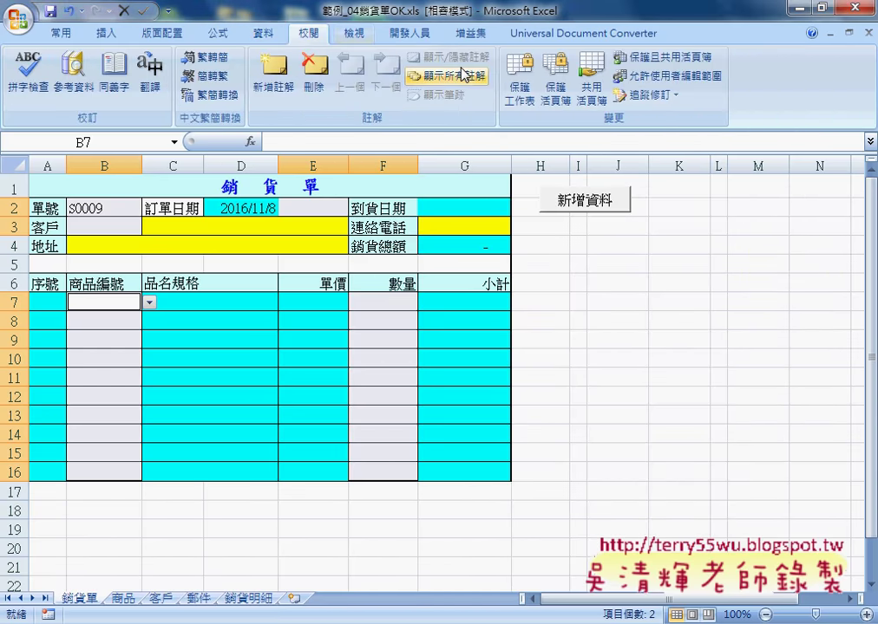
{"action": "left_click", "coordinate": [522, 89]}
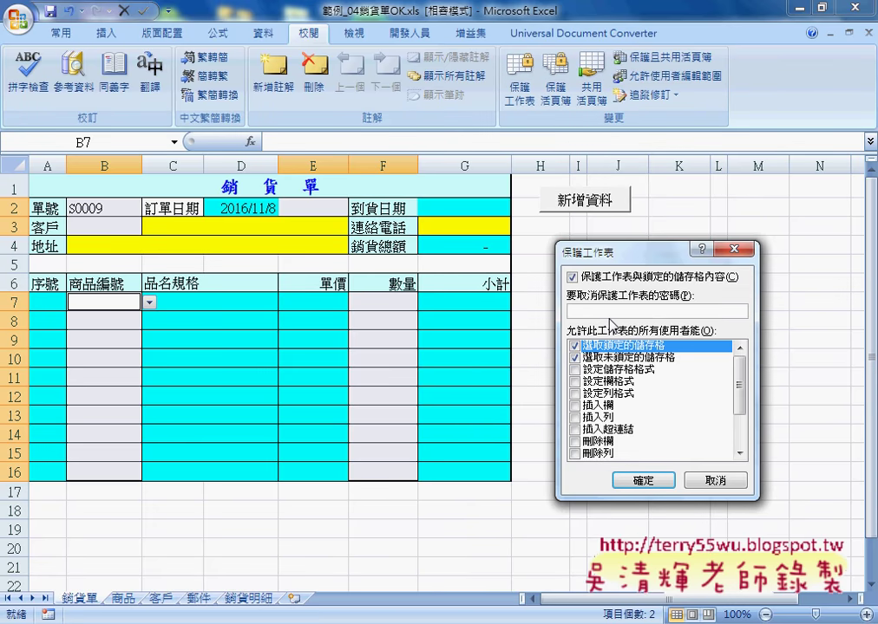
{"action": "key", "text": "Return"}
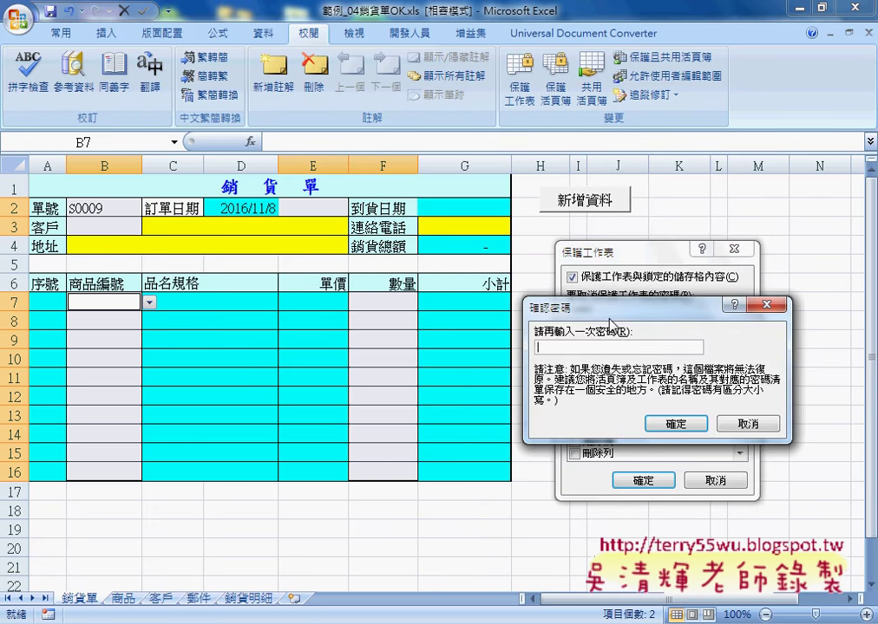
{"action": "type", "text": "****"}
{"action": "key", "text": "Return"}
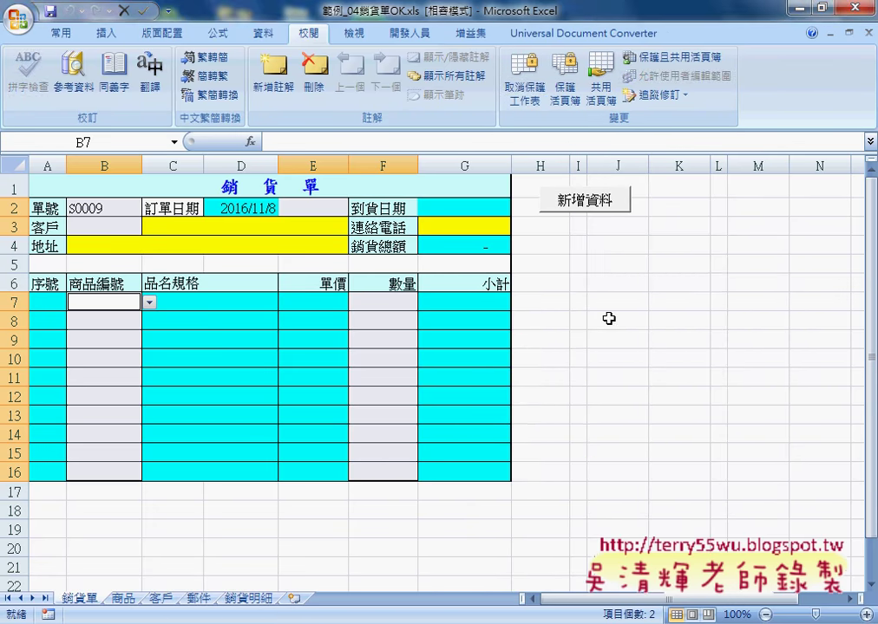
{"action": "left_click", "coordinate": [609, 318]}
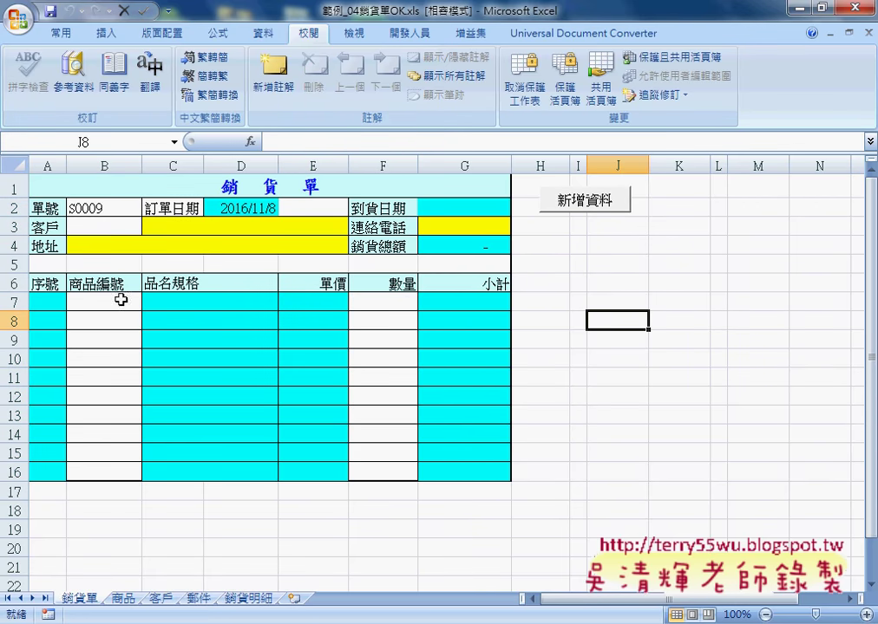
Choose the second customer, 2急 件 delivery, and product A2101 with quantity 2 in row 7
{"action": "left_click", "coordinate": [134, 228]}
{"action": "left_click", "coordinate": [150, 227]}
{"action": "left_click", "coordinate": [87, 251]}
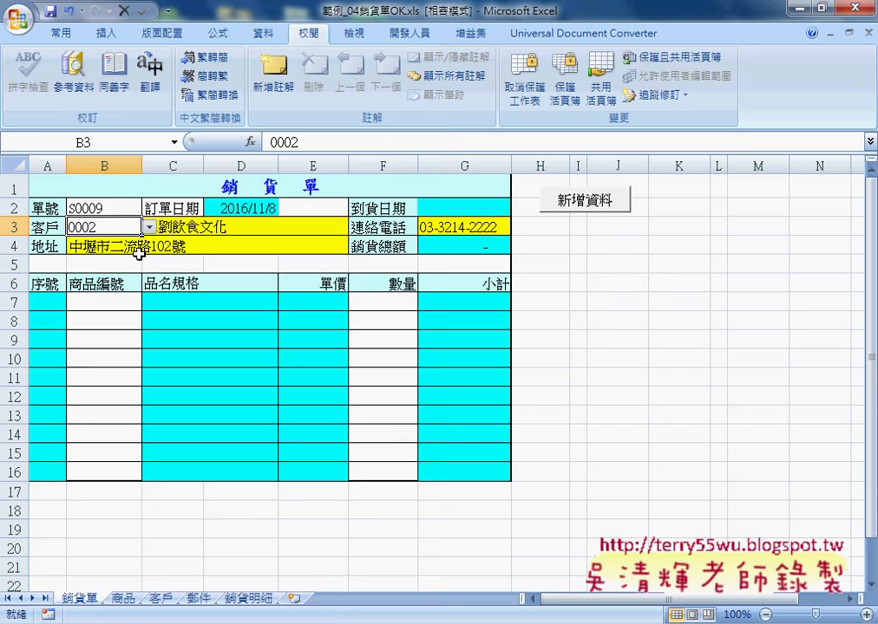
{"action": "left_click", "coordinate": [312, 208]}
{"action": "left_click", "coordinate": [356, 208]}
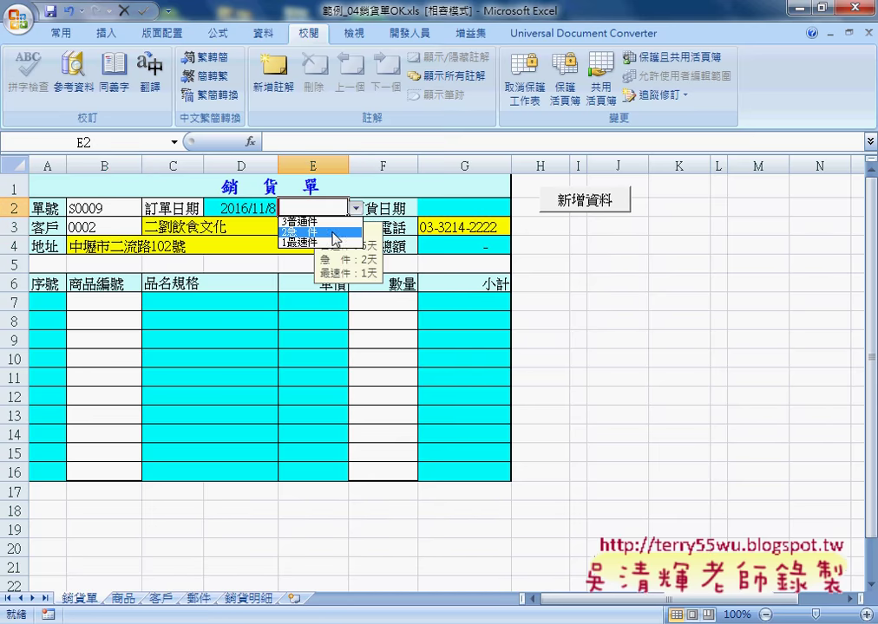
{"action": "left_click", "coordinate": [299, 231]}
{"action": "left_click", "coordinate": [130, 301]}
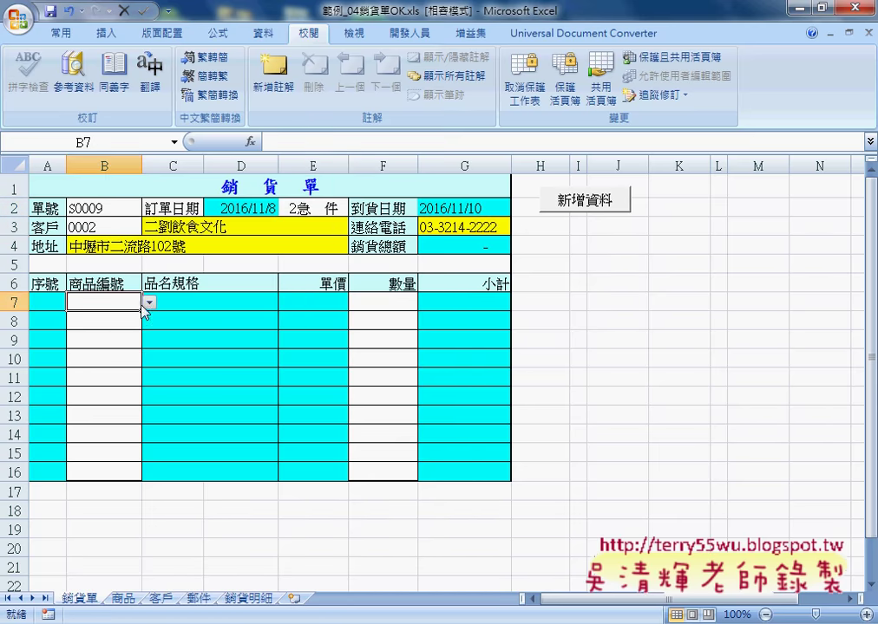
{"action": "left_click", "coordinate": [148, 302]}
{"action": "left_click", "coordinate": [109, 316]}
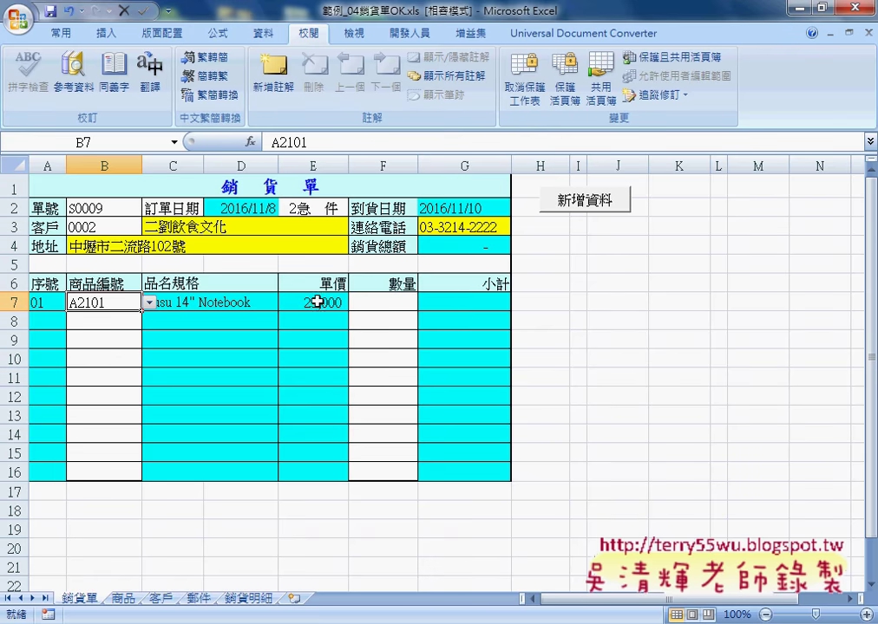
{"action": "left_click", "coordinate": [375, 304]}
{"action": "left_click", "coordinate": [426, 301]}
{"action": "left_click", "coordinate": [373, 337]}
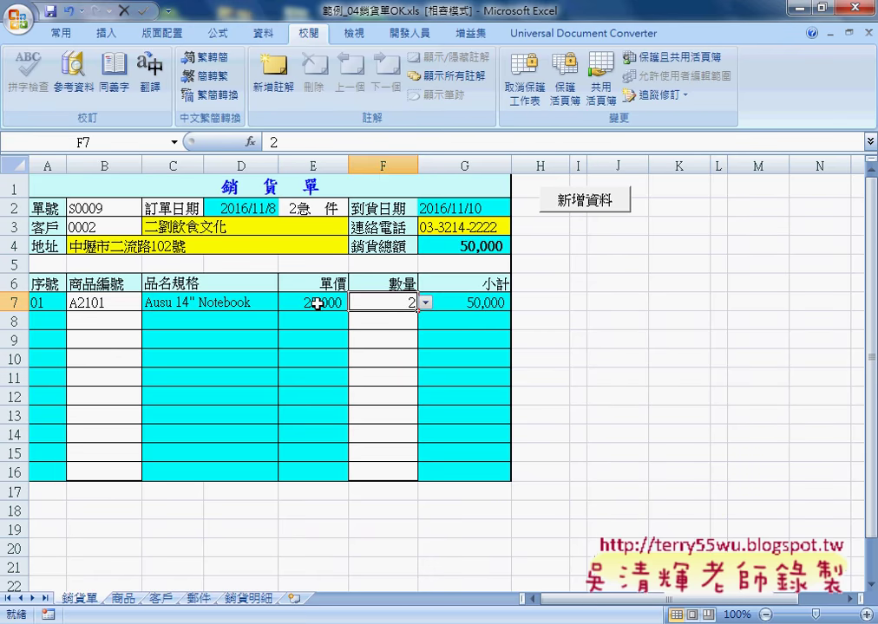
Try typing into the locked unit price E7, dismiss the warning, and change F7's quantity to 4
{"action": "left_click", "coordinate": [316, 303]}
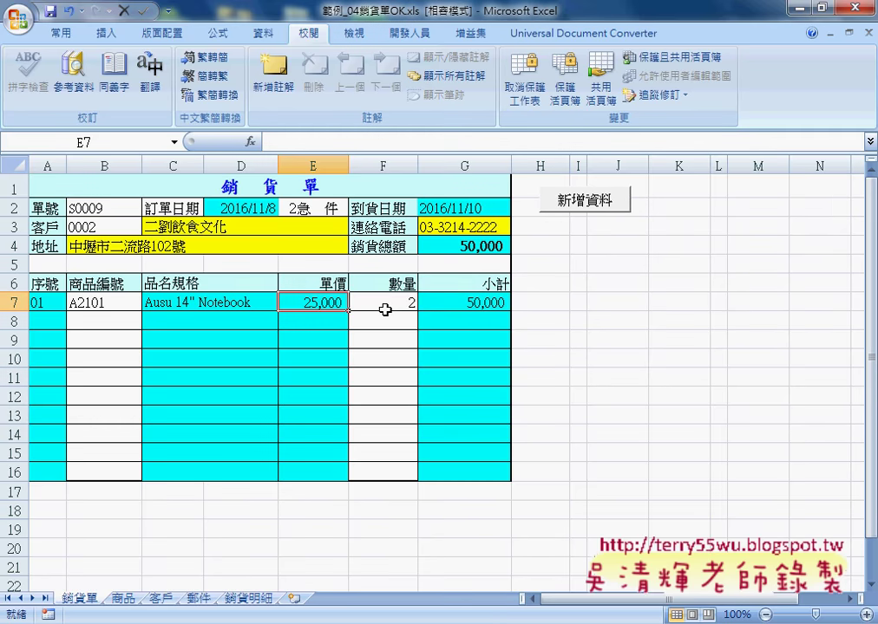
{"action": "type", "text": "1"}
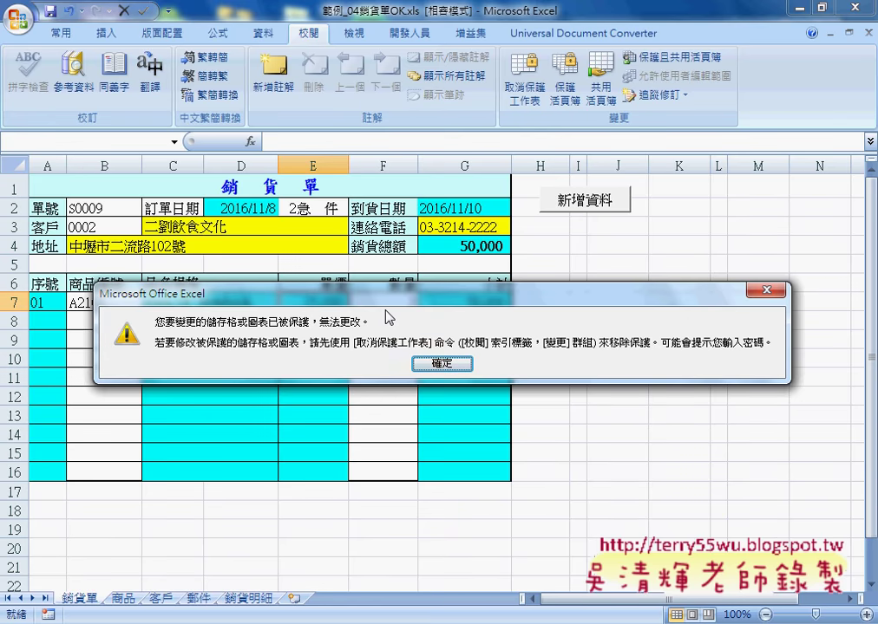
{"action": "left_click", "coordinate": [429, 363]}
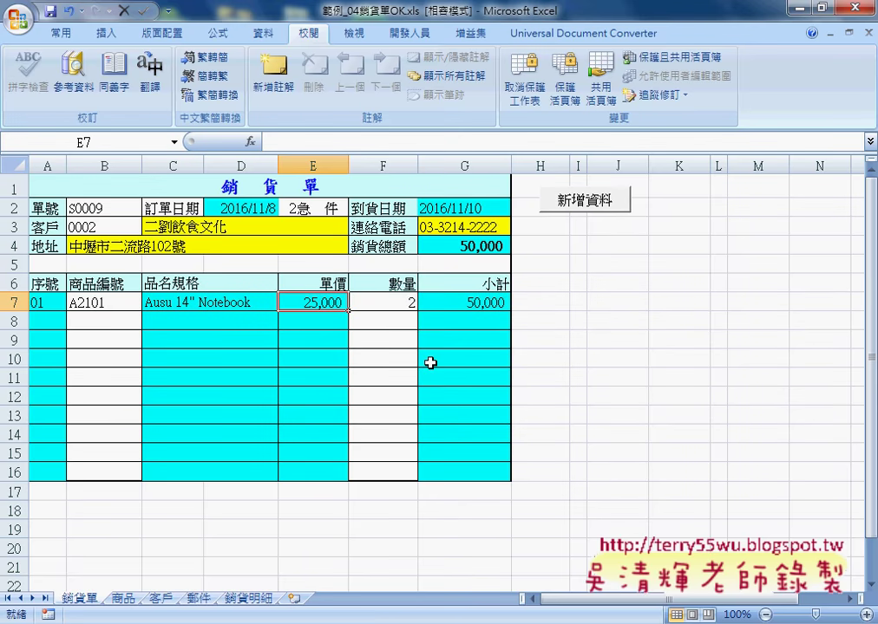
{"action": "left_click", "coordinate": [403, 302]}
{"action": "left_click", "coordinate": [425, 302]}
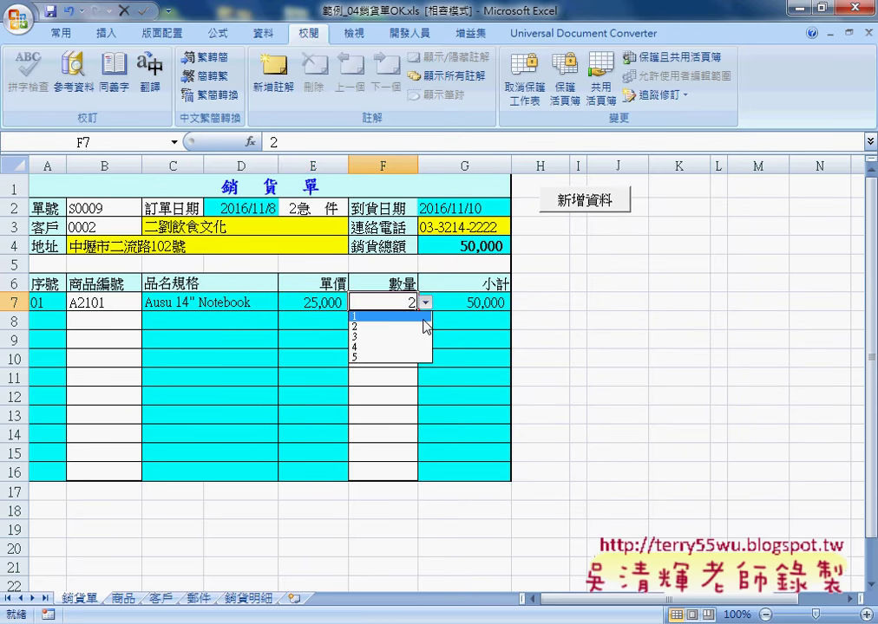
{"action": "left_click", "coordinate": [406, 346]}
Add a second A2101 line with quantity 3, then run 新增資料 to record the order
{"action": "left_click", "coordinate": [122, 323]}
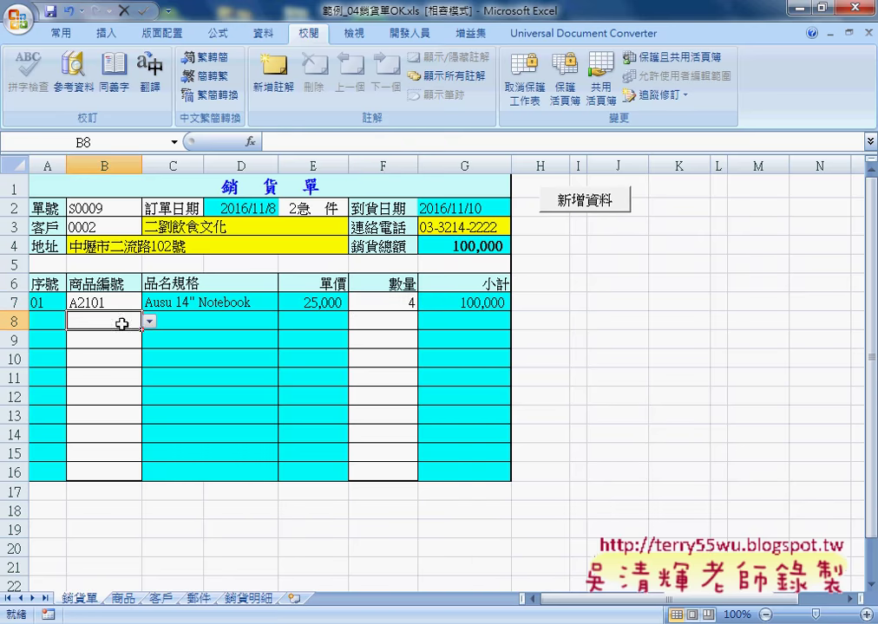
{"action": "left_click", "coordinate": [149, 321]}
{"action": "left_click", "coordinate": [123, 355]}
{"action": "left_click", "coordinate": [369, 323]}
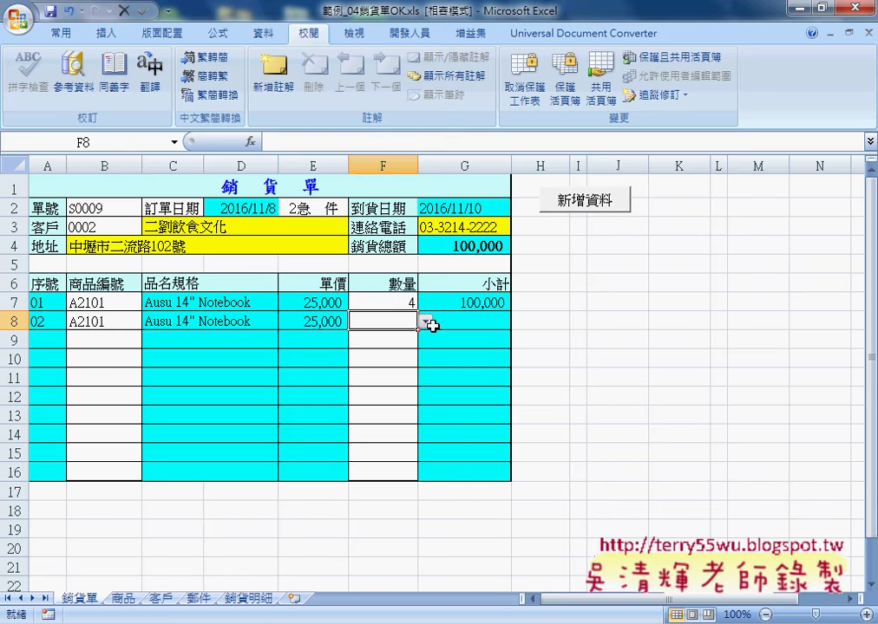
{"action": "left_click", "coordinate": [425, 322]}
{"action": "left_click", "coordinate": [409, 354]}
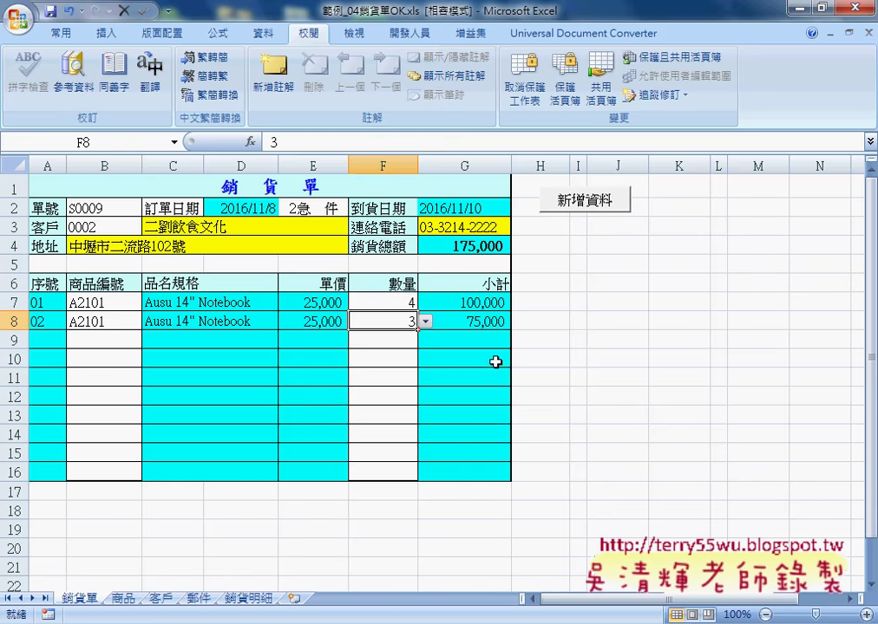
{"action": "left_click", "coordinate": [584, 203]}
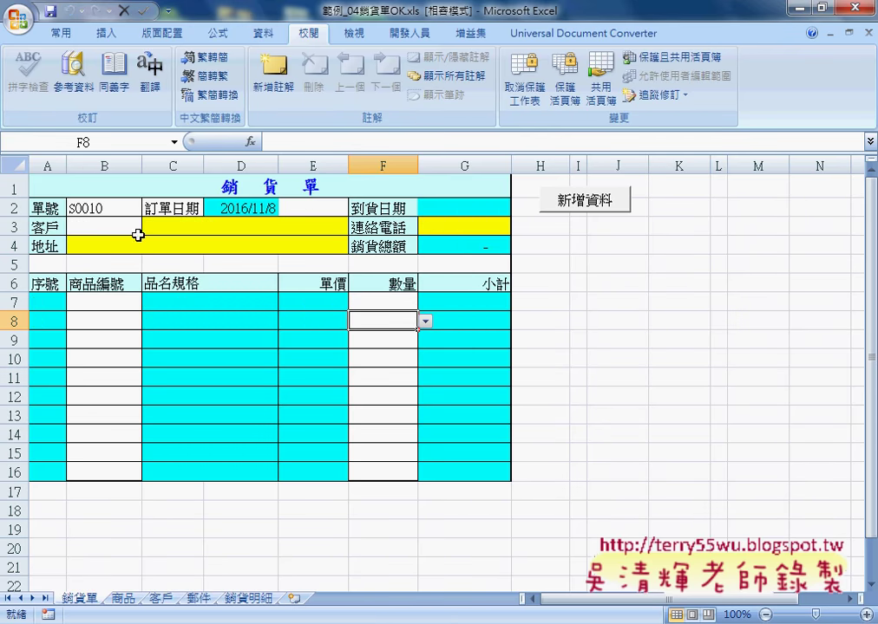
Set order S0010 to 2急 件 urgent delivery for customer 0002
{"action": "left_click", "coordinate": [112, 208]}
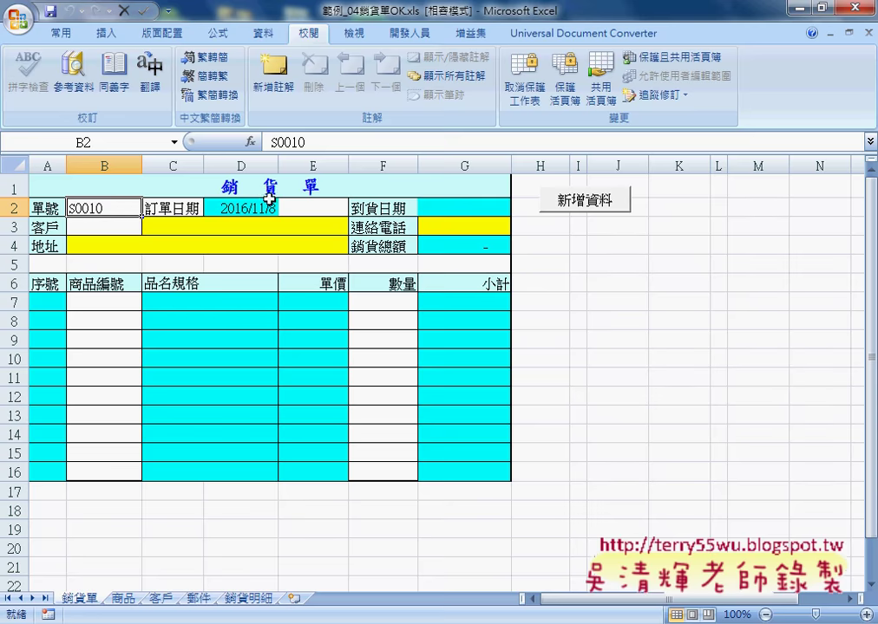
{"action": "left_click", "coordinate": [314, 208]}
{"action": "left_click", "coordinate": [356, 211]}
{"action": "left_click", "coordinate": [330, 234]}
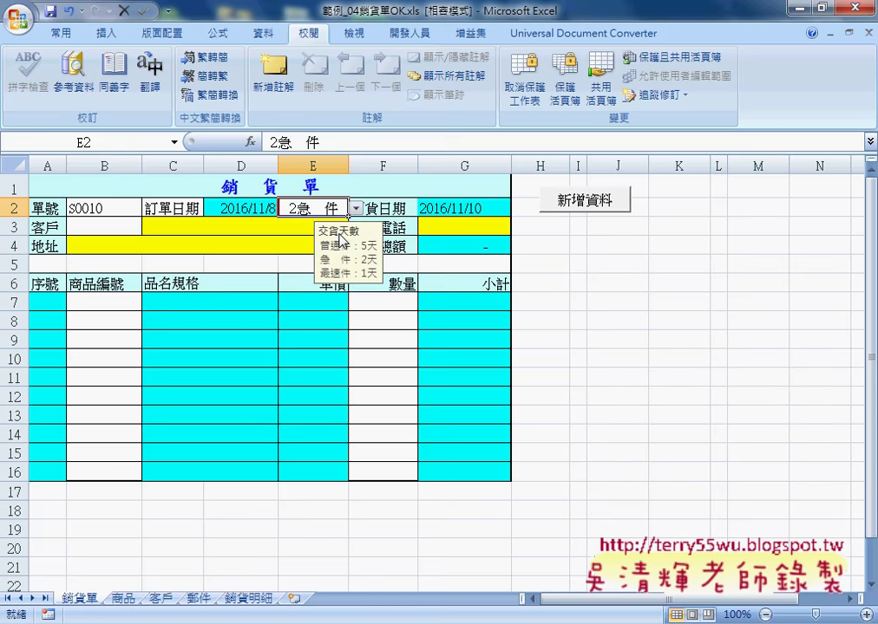
{"action": "left_click", "coordinate": [115, 229]}
{"action": "left_click", "coordinate": [149, 227]}
{"action": "left_click", "coordinate": [130, 249]}
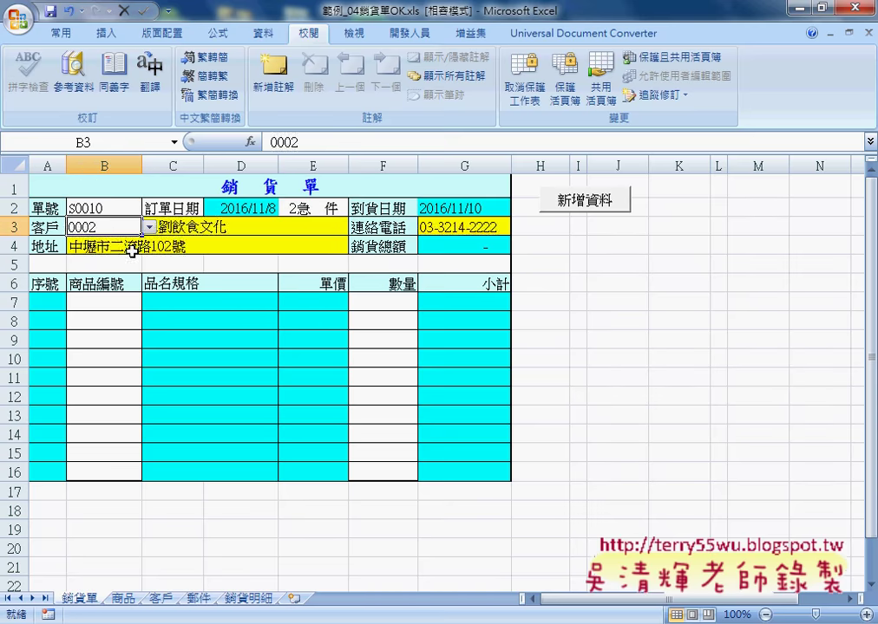
Enter product A1103 with quantity 3 on the first item line, totalling 150,000
{"action": "left_click", "coordinate": [102, 296]}
{"action": "left_click", "coordinate": [147, 303]}
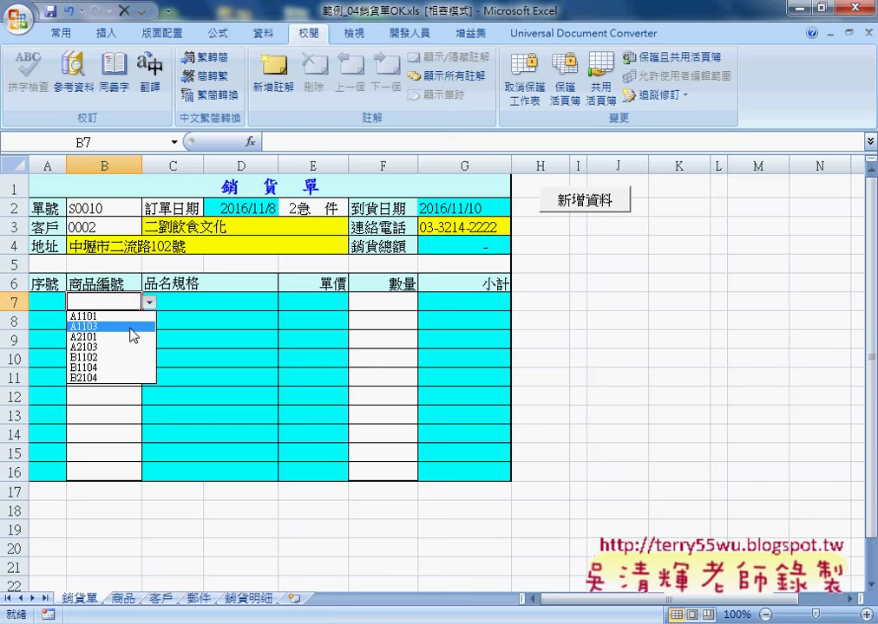
{"action": "left_click", "coordinate": [133, 335]}
{"action": "left_click", "coordinate": [413, 308]}
{"action": "left_click", "coordinate": [425, 302]}
{"action": "left_click", "coordinate": [398, 337]}
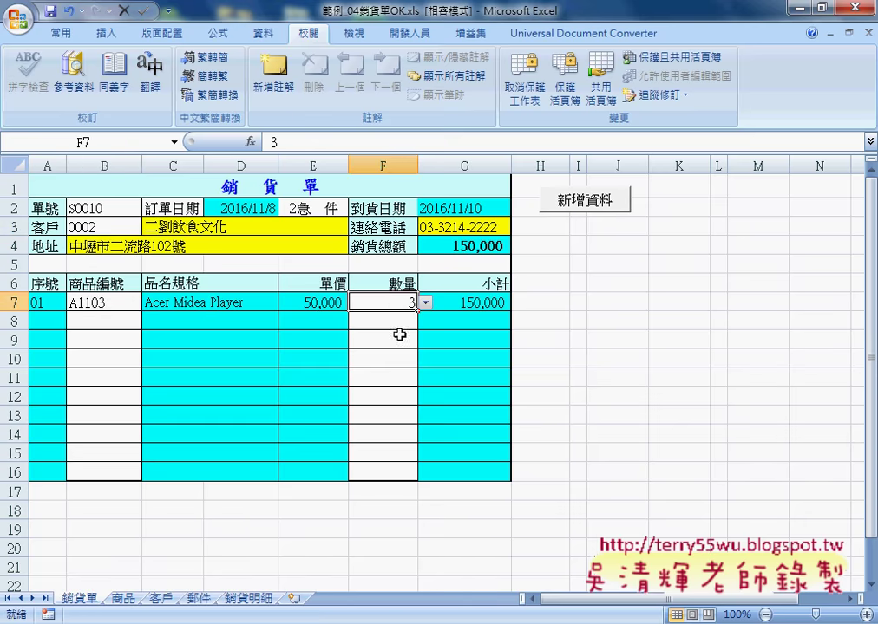
{"action": "left_click", "coordinate": [586, 204]}
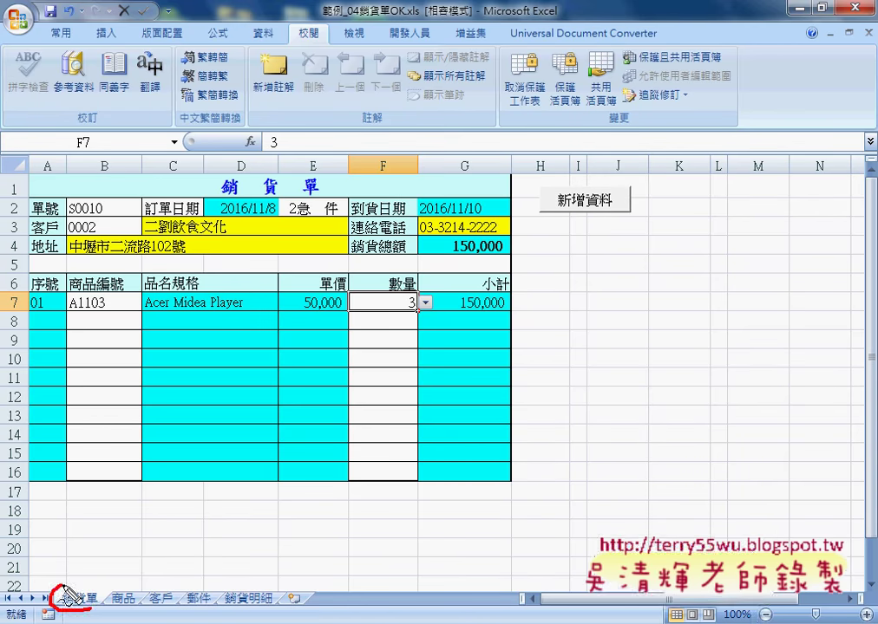
{"action": "left_click_drag", "start_coordinate": [260, 579], "coordinate": [275, 582]}
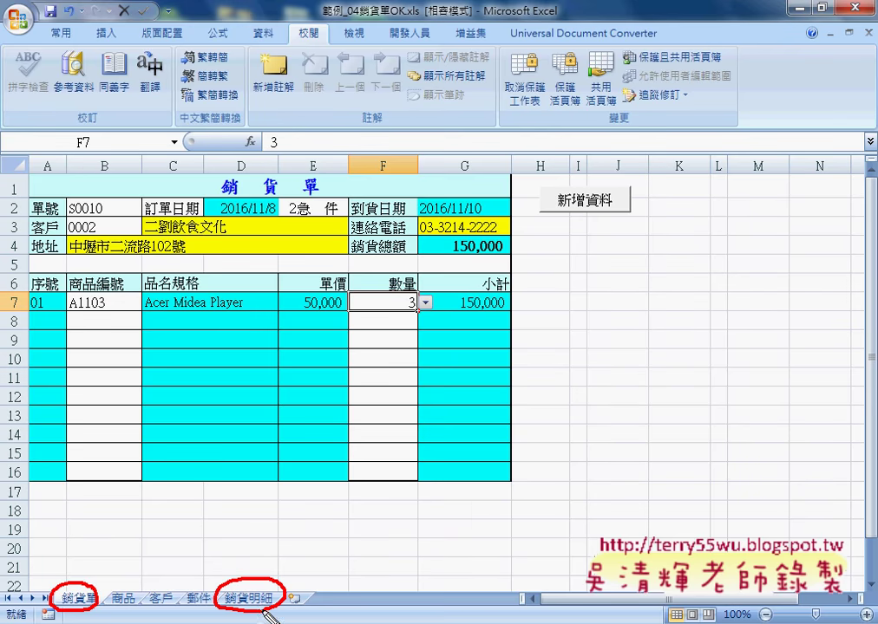
{"action": "mouse_move", "coordinate": [98, 583]}
{"action": "left_mouse_down"}
{"action": "mouse_move", "coordinate": [147, 552]}
{"action": "mouse_move", "coordinate": [241, 576]}
{"action": "left_mouse_up"}
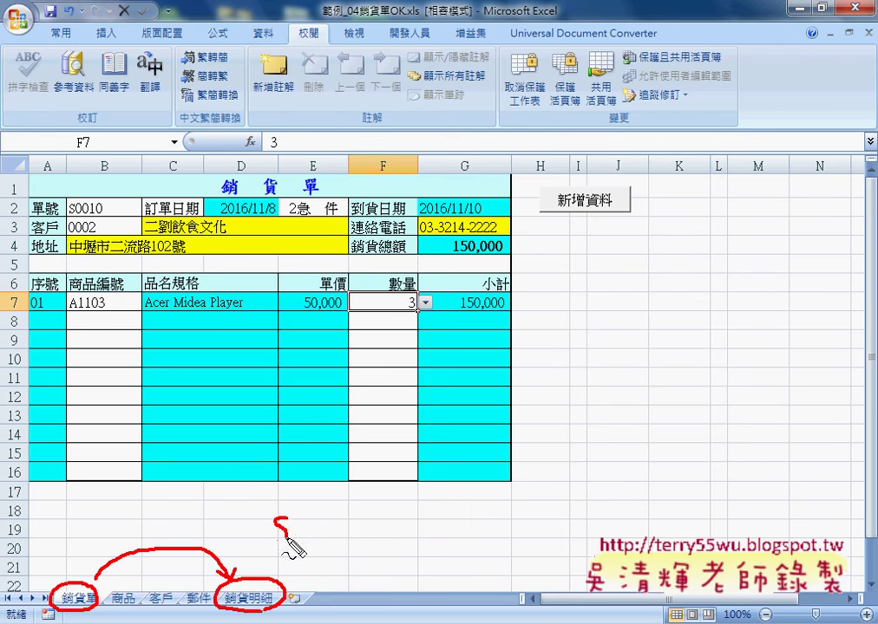
{"action": "left_click_drag", "start_coordinate": [291, 502], "coordinate": [291, 512]}
{"action": "mouse_move", "coordinate": [288, 519]}
{"action": "left_mouse_down"}
{"action": "mouse_move", "coordinate": [278, 538]}
{"action": "mouse_move", "coordinate": [344, 536]}
{"action": "left_mouse_up"}
{"action": "mouse_move", "coordinate": [335, 522]}
{"action": "left_mouse_down"}
{"action": "mouse_move", "coordinate": [351, 520]}
{"action": "mouse_move", "coordinate": [354, 537]}
{"action": "left_mouse_up"}
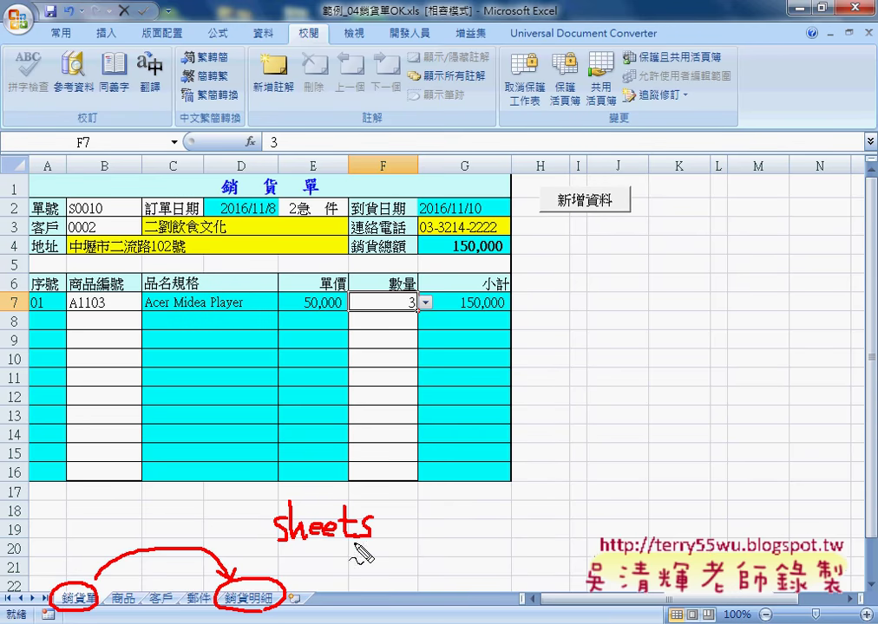
{"action": "left_click_drag", "start_coordinate": [278, 545], "coordinate": [395, 548]}
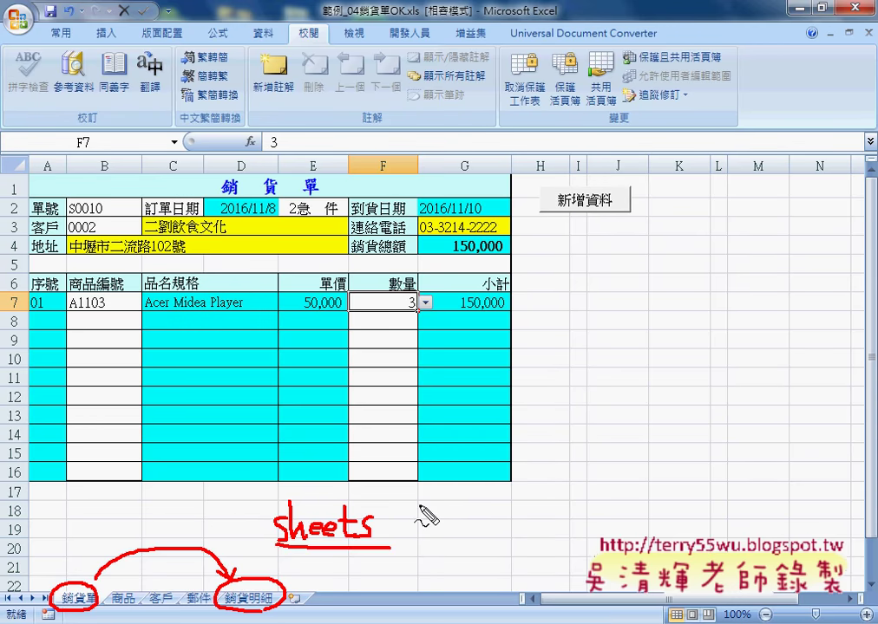
{"action": "mouse_move", "coordinate": [419, 501]}
{"action": "left_mouse_down"}
{"action": "mouse_move", "coordinate": [394, 546]}
{"action": "mouse_move", "coordinate": [417, 518]}
{"action": "left_mouse_up"}
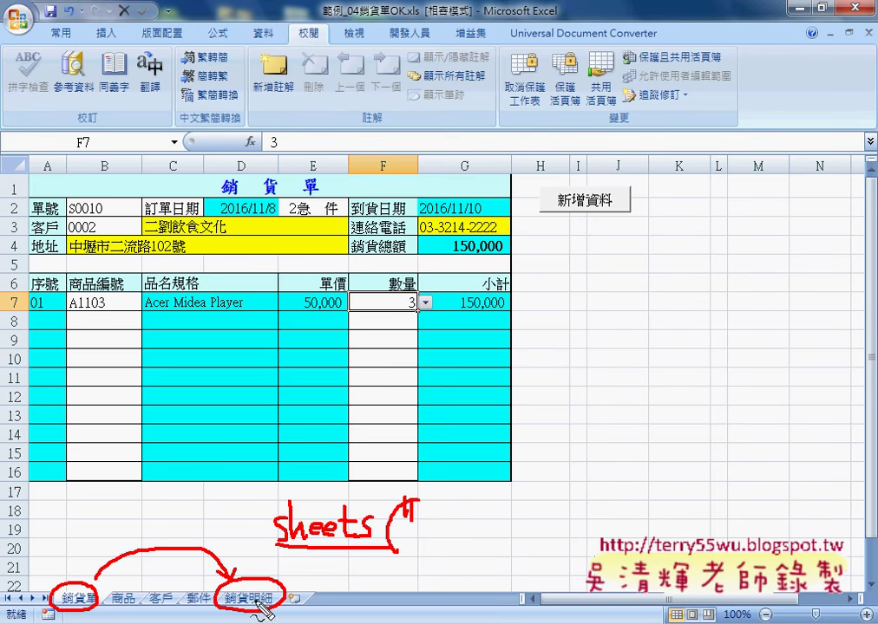
{"action": "mouse_move", "coordinate": [305, 609]}
{"action": "left_mouse_down"}
{"action": "mouse_move", "coordinate": [429, 554]}
{"action": "mouse_move", "coordinate": [449, 520]}
{"action": "mouse_move", "coordinate": [496, 548]}
{"action": "mouse_move", "coordinate": [517, 533]}
{"action": "left_mouse_up"}
{"action": "mouse_move", "coordinate": [532, 494]}
{"action": "left_mouse_down"}
{"action": "mouse_move", "coordinate": [530, 531]}
{"action": "mouse_move", "coordinate": [556, 532]}
{"action": "mouse_move", "coordinate": [576, 517]}
{"action": "mouse_move", "coordinate": [562, 531]}
{"action": "left_mouse_up"}
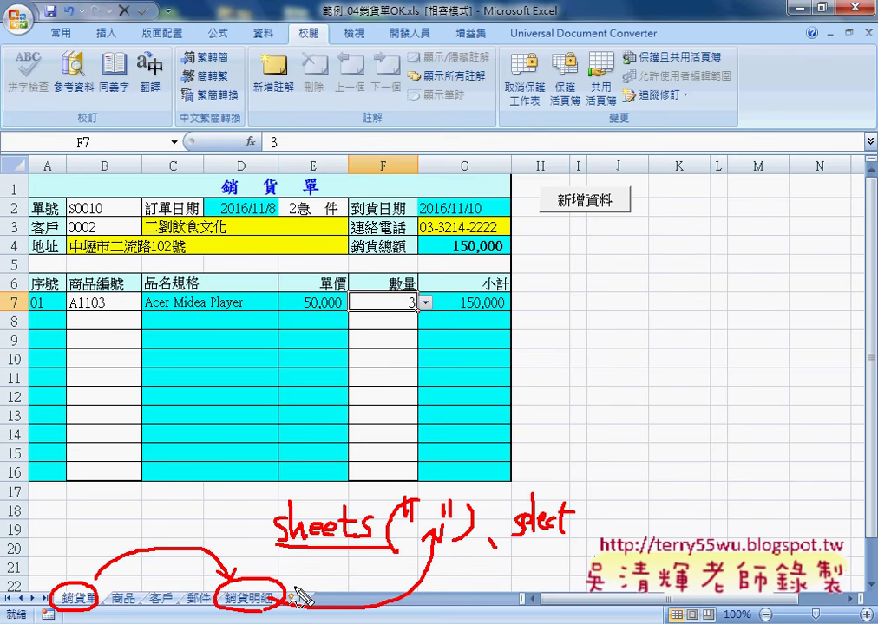
{"action": "key", "text": "Escape"}
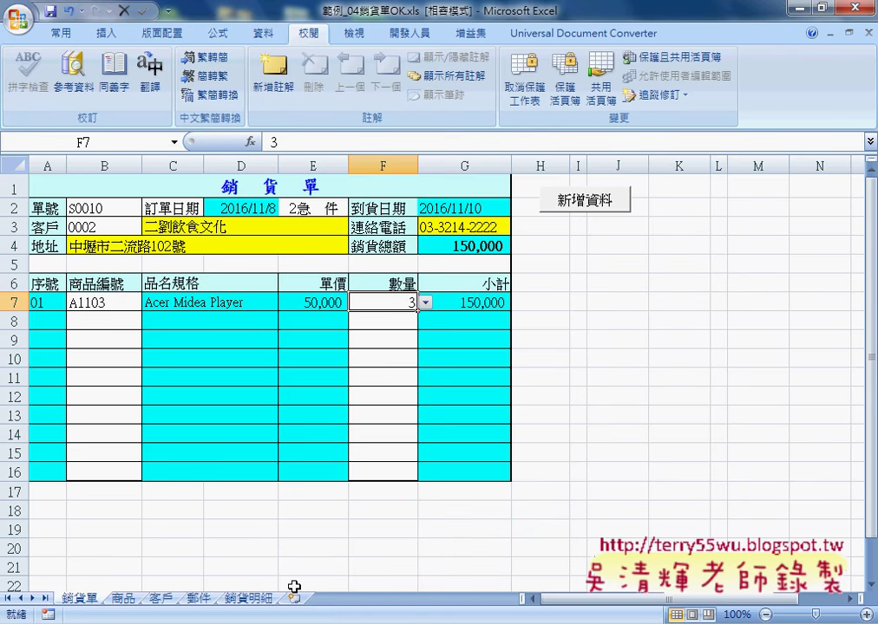
{"action": "left_click", "coordinate": [247, 605]}
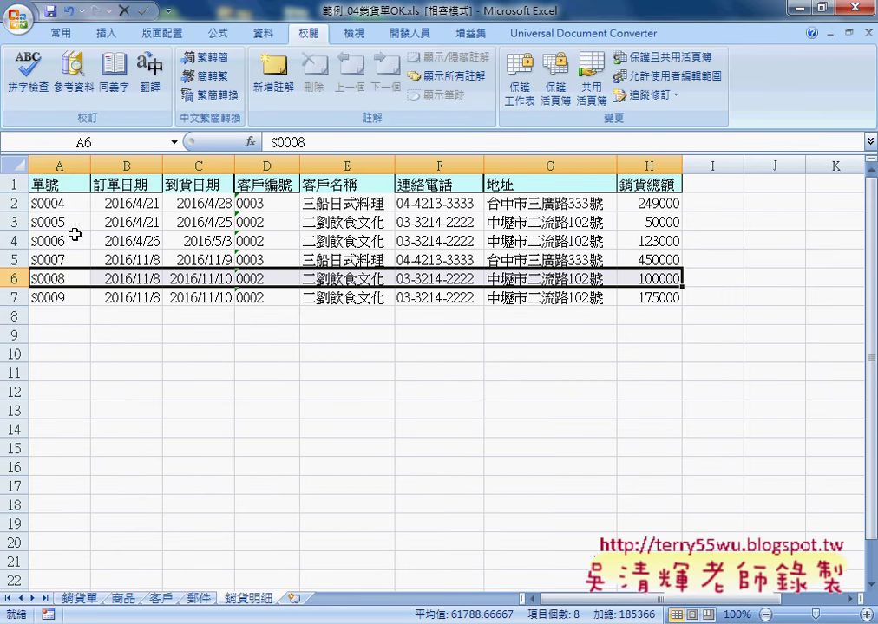
{"action": "left_click_drag", "start_coordinate": [54, 203], "coordinate": [45, 300]}
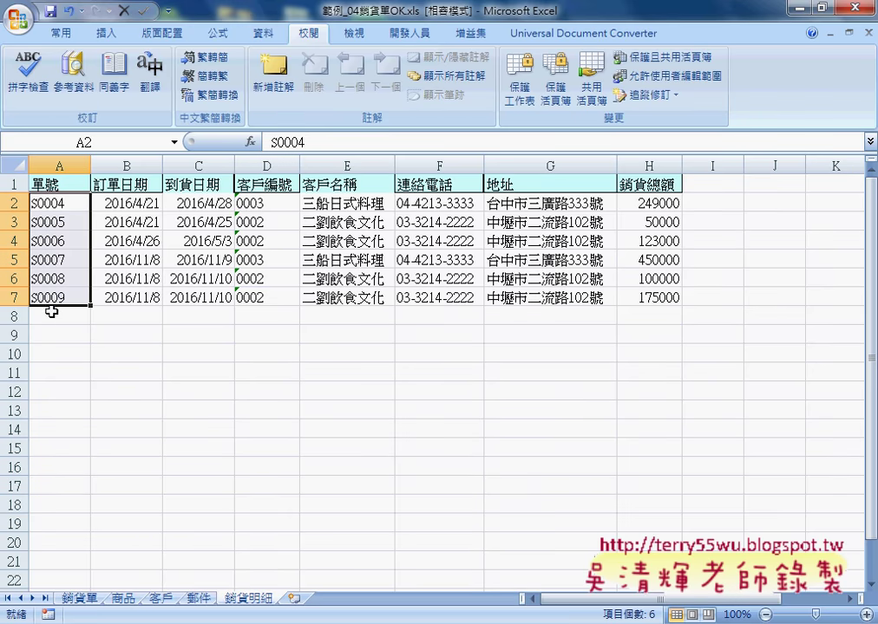
{"action": "left_click", "coordinate": [55, 315]}
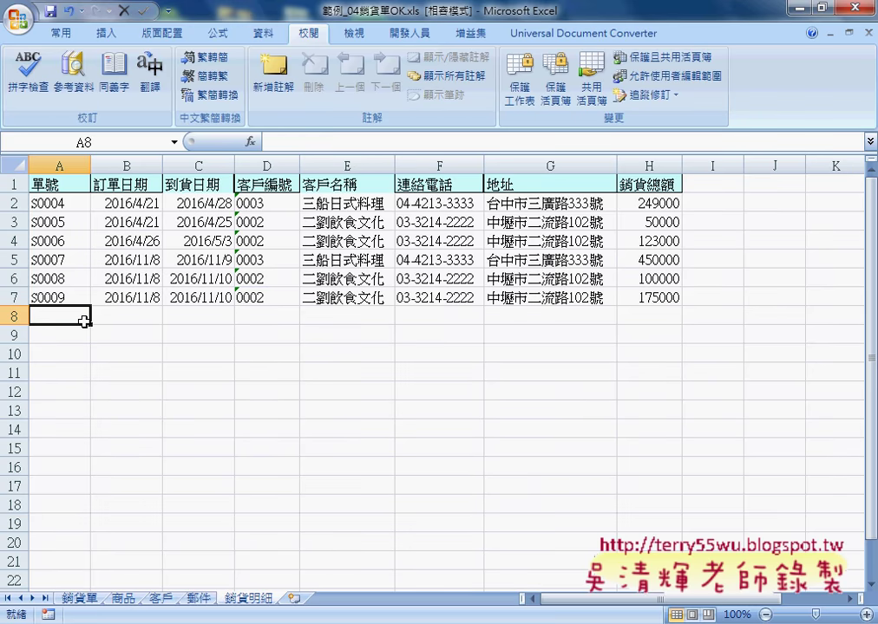
{"action": "mouse_move", "coordinate": [75, 201]}
{"action": "left_mouse_down"}
{"action": "mouse_move", "coordinate": [425, 299]}
{"action": "mouse_move", "coordinate": [653, 297]}
{"action": "left_mouse_up"}
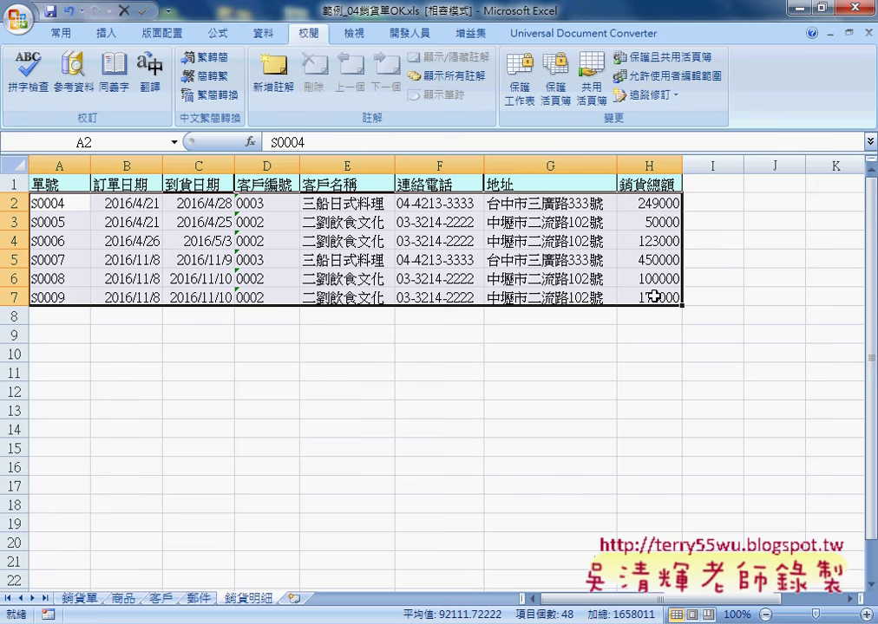
{"action": "key", "text": "Delete"}
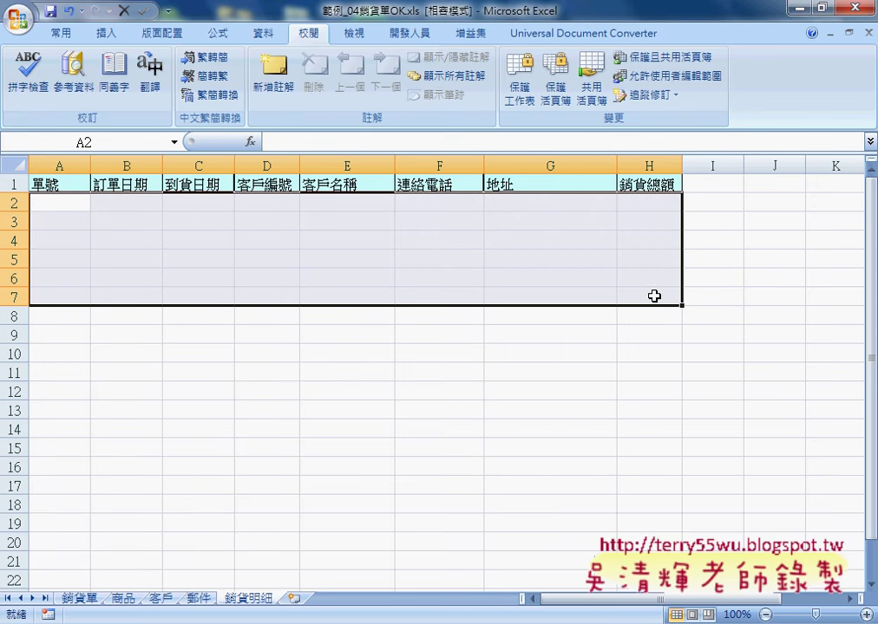
{"action": "left_click", "coordinate": [70, 203]}
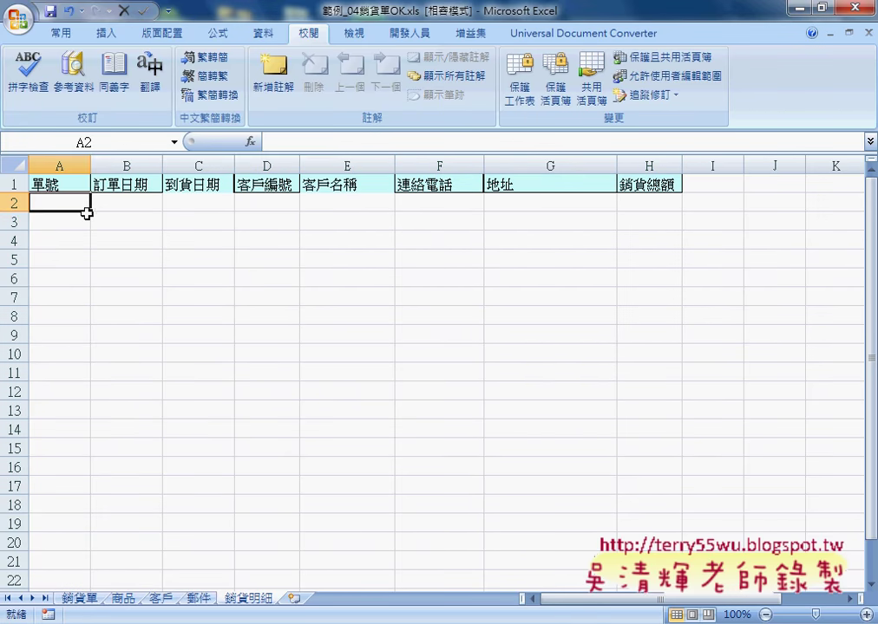
{"action": "key", "text": "Up"}
{"action": "key", "text": "ctrl+Down"}
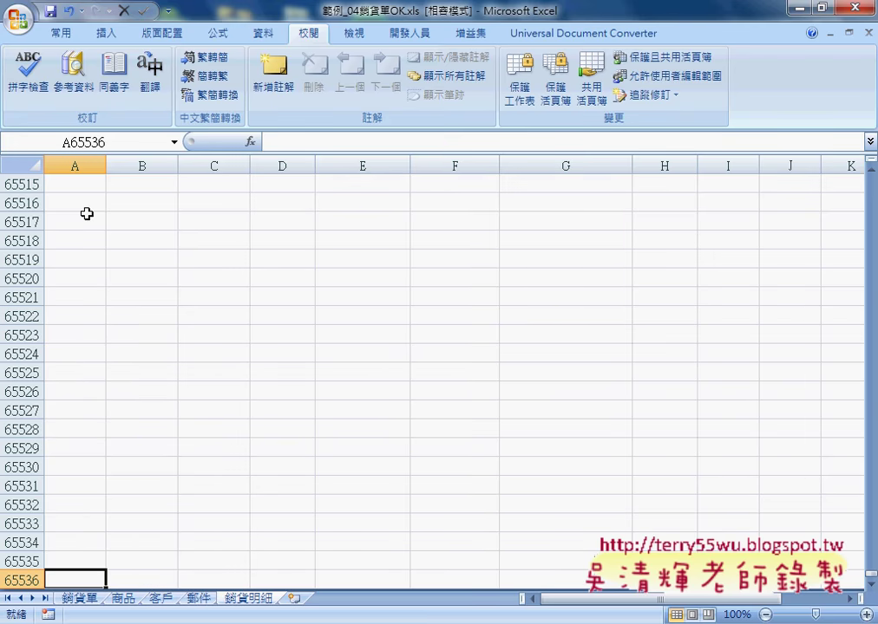
{"action": "key", "text": "ctrl+Up"}
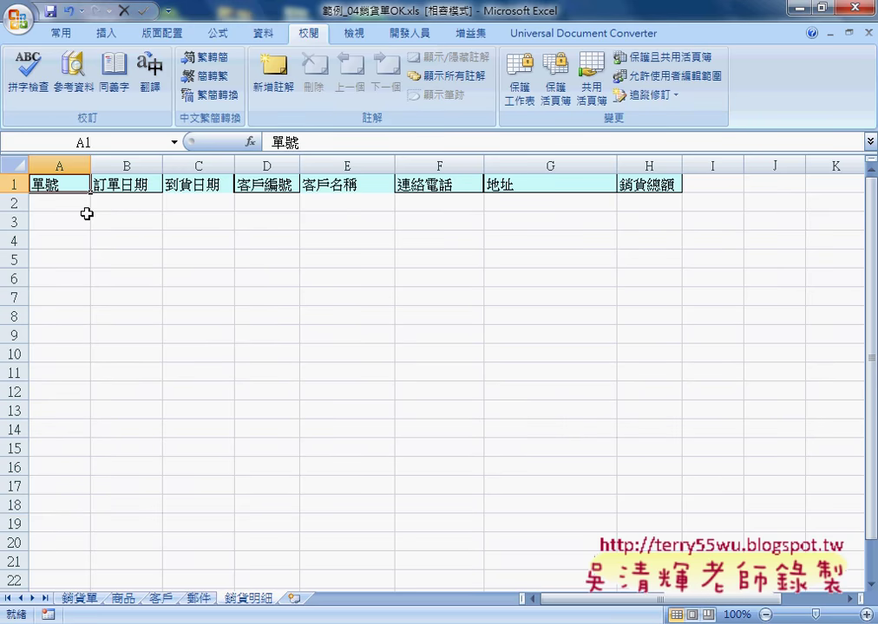
{"action": "left_click", "coordinate": [58, 202]}
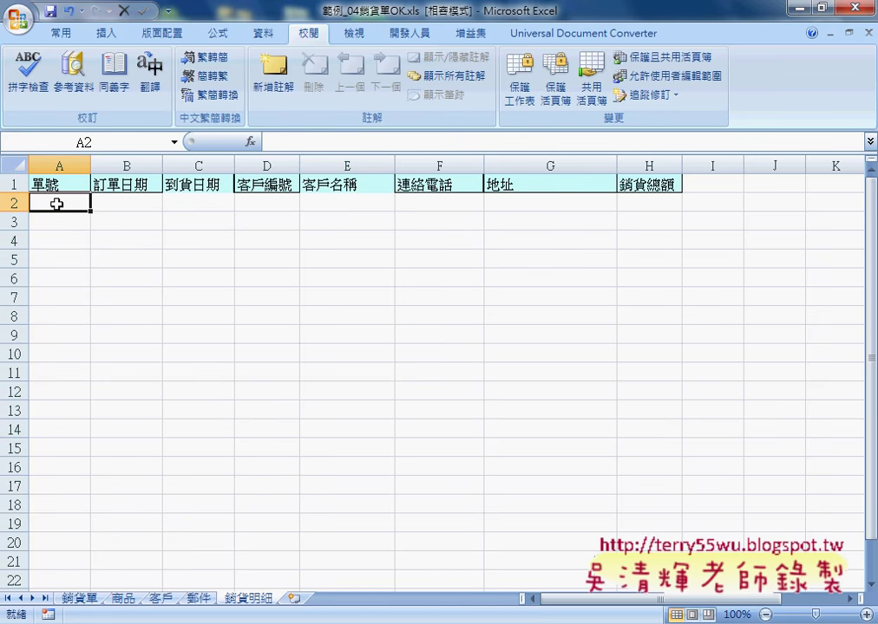
{"action": "key", "text": "ctrl+v"}
{"action": "left_click", "coordinate": [57, 203]}
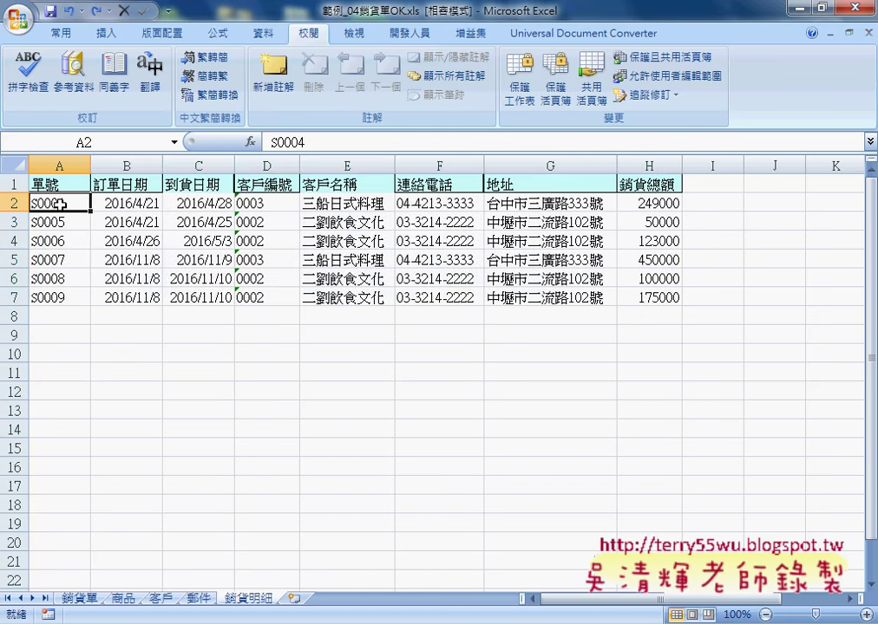
{"action": "key", "text": "ctrl+Down"}
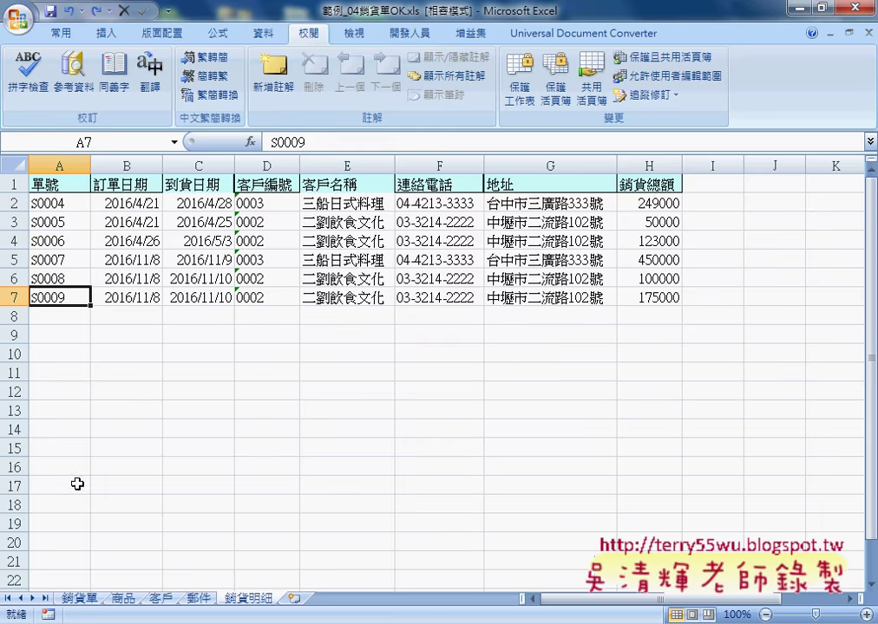
{"action": "left_click", "coordinate": [81, 600]}
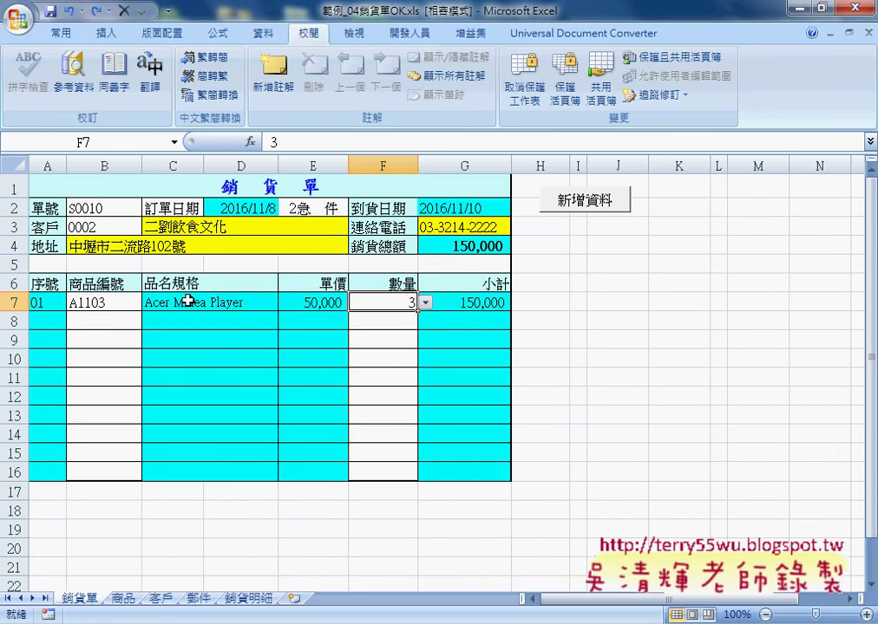
{"action": "left_click", "coordinate": [249, 600]}
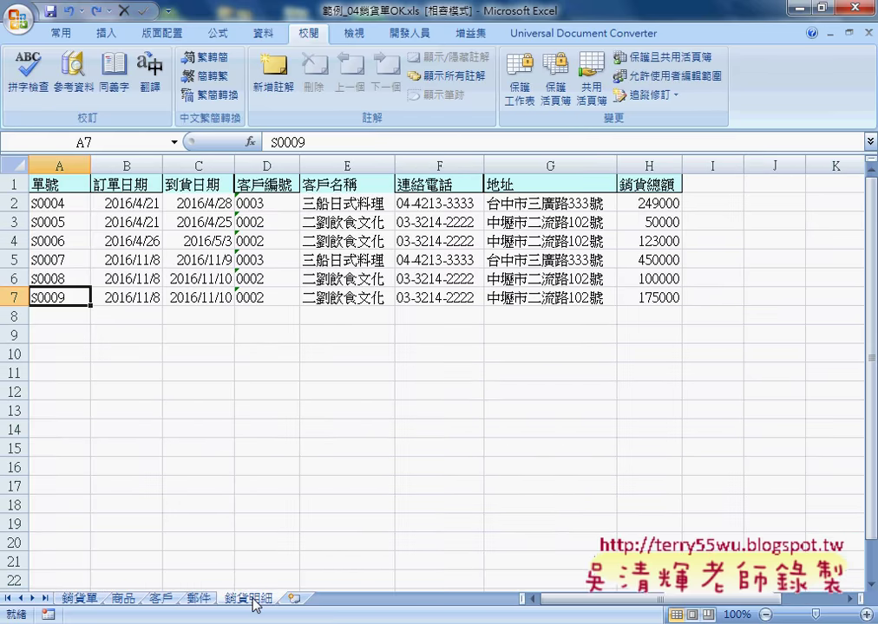
{"action": "left_click_drag", "start_coordinate": [63, 314], "coordinate": [630, 327]}
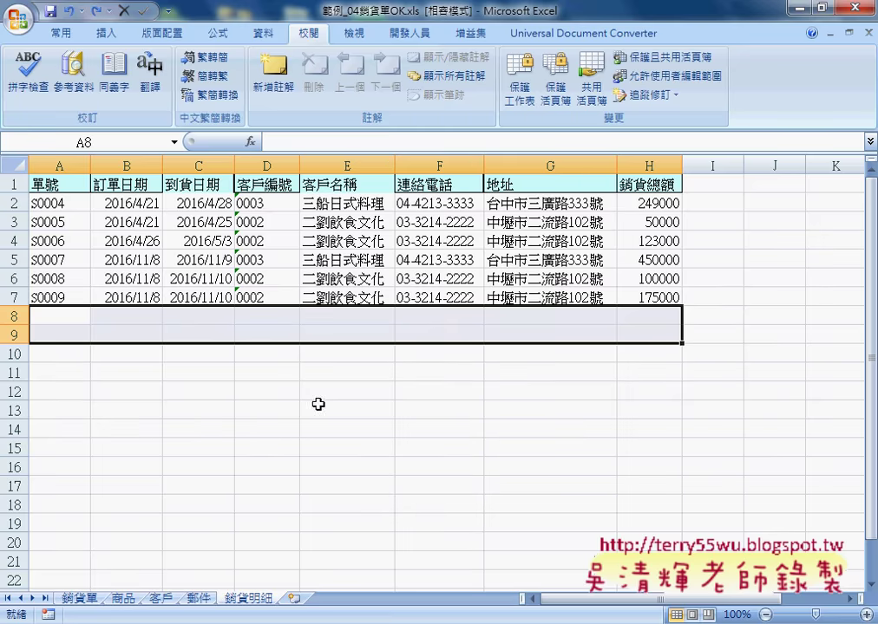
{"action": "left_click", "coordinate": [77, 598]}
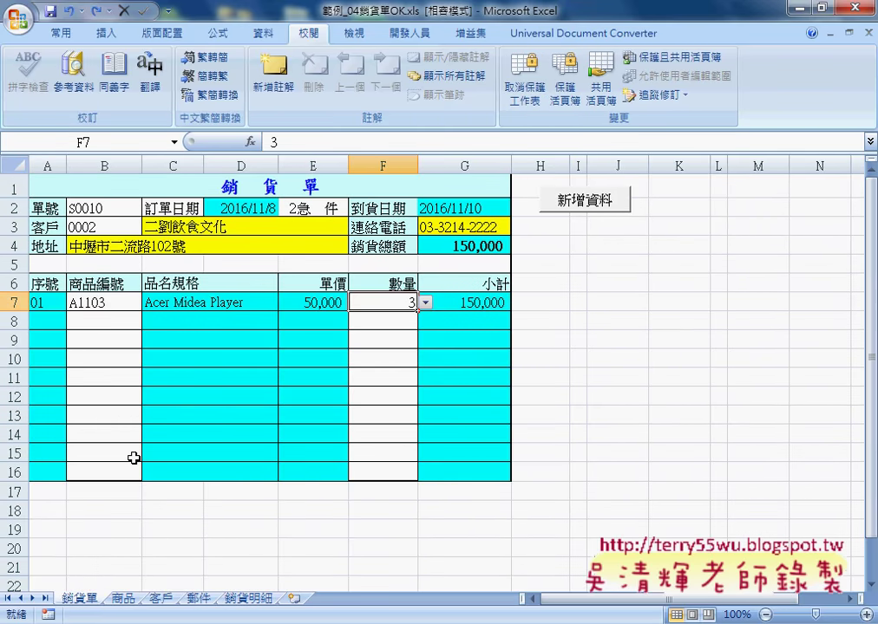
{"action": "left_click", "coordinate": [321, 209]}
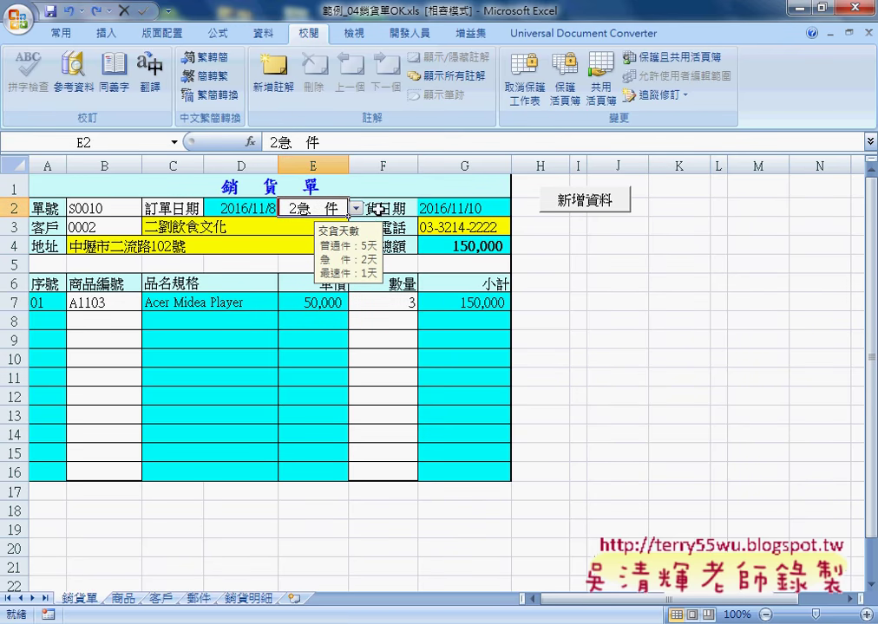
{"action": "key", "text": "Delete"}
{"action": "left_click", "coordinate": [108, 227]}
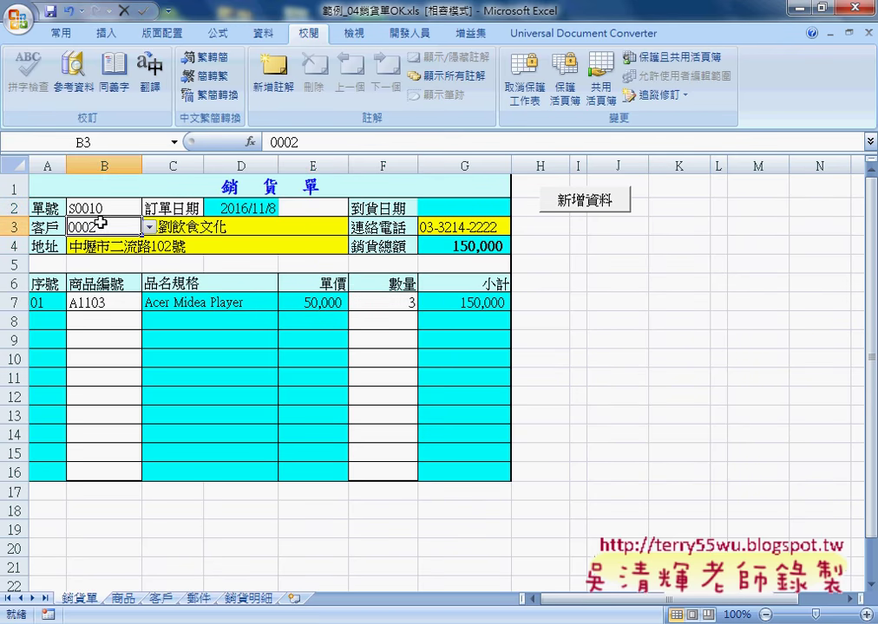
{"action": "key", "text": "Delete"}
{"action": "left_click_drag", "start_coordinate": [113, 301], "coordinate": [104, 468]}
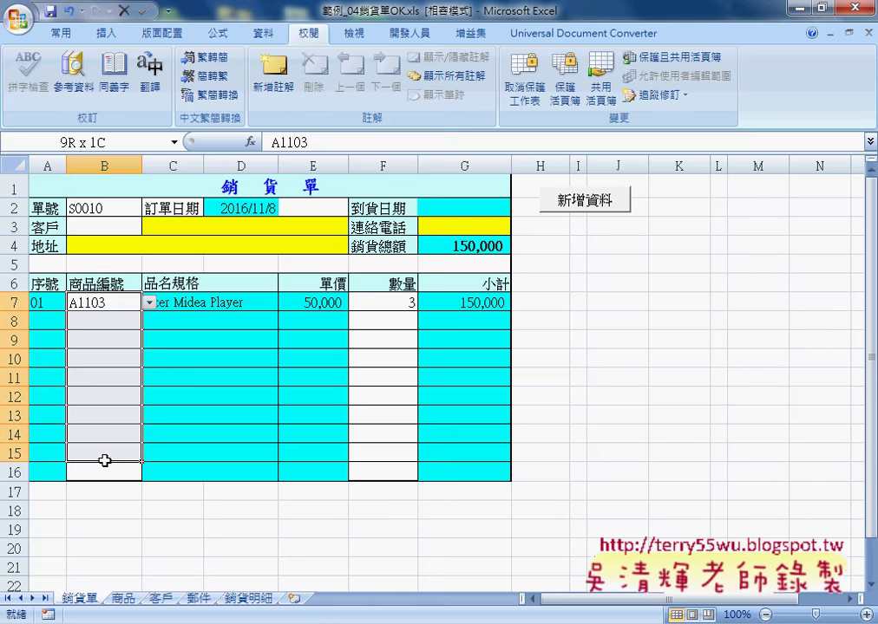
{"action": "key", "text": "Delete"}
{"action": "left_click_drag", "start_coordinate": [385, 301], "coordinate": [394, 472]}
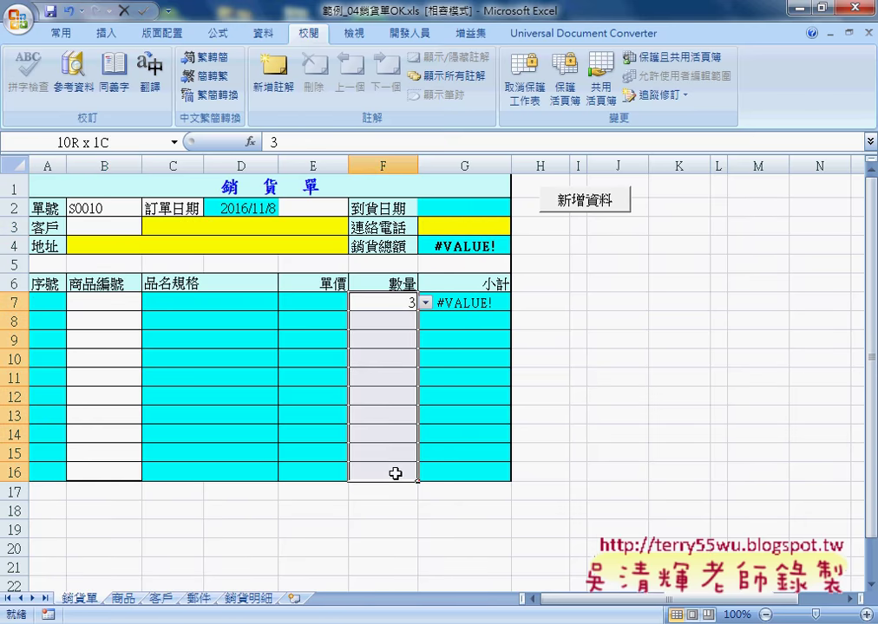
{"action": "key", "text": "Delete"}
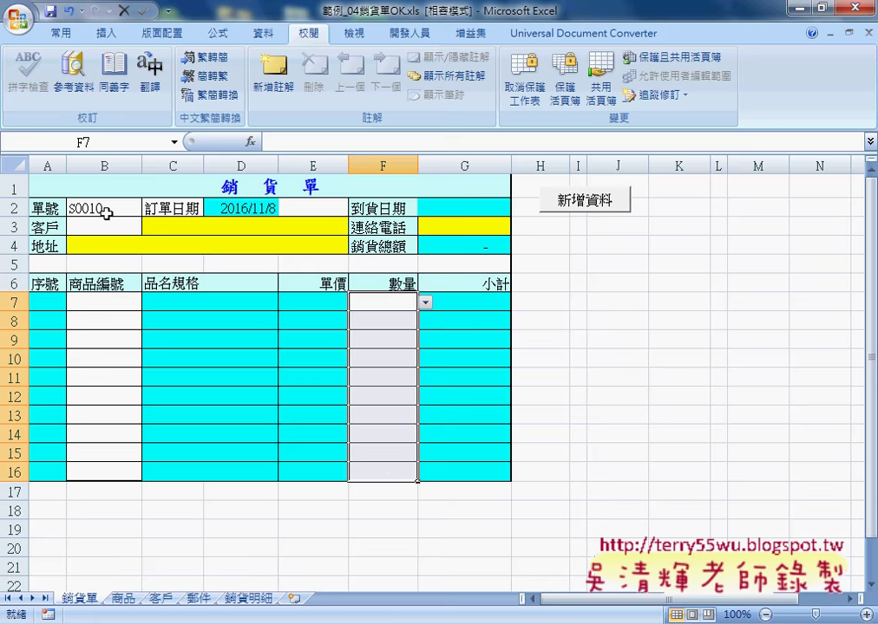
{"action": "left_click", "coordinate": [123, 217]}
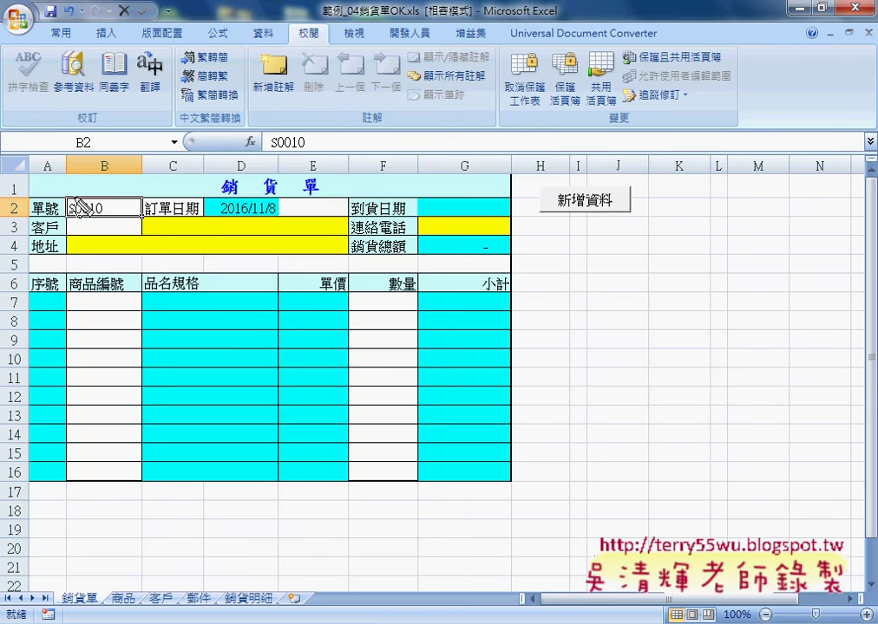
{"action": "mouse_move", "coordinate": [73, 198]}
{"action": "left_mouse_down"}
{"action": "mouse_move", "coordinate": [66, 219]}
{"action": "mouse_move", "coordinate": [101, 213]}
{"action": "left_mouse_up"}
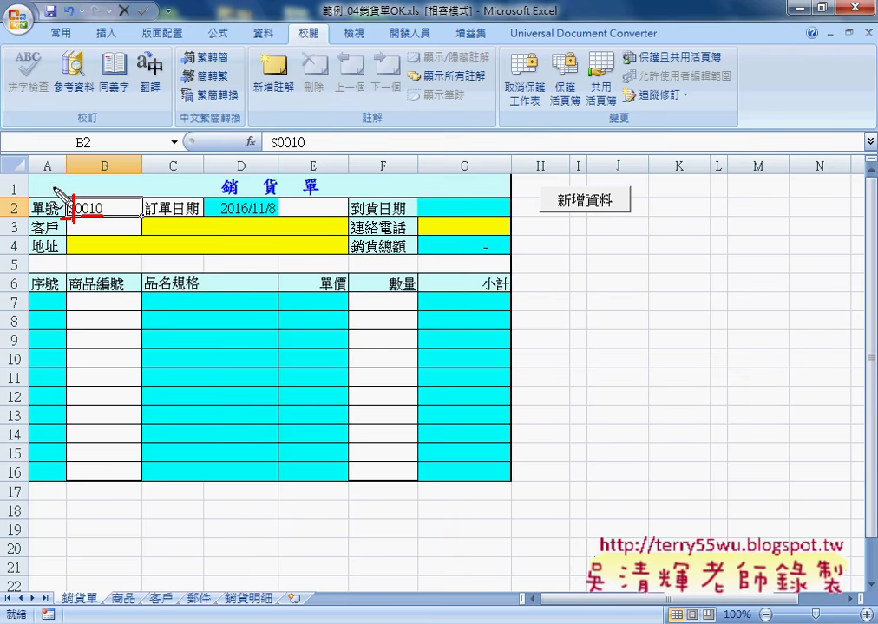
{"action": "left_click_drag", "start_coordinate": [54, 170], "coordinate": [46, 181]}
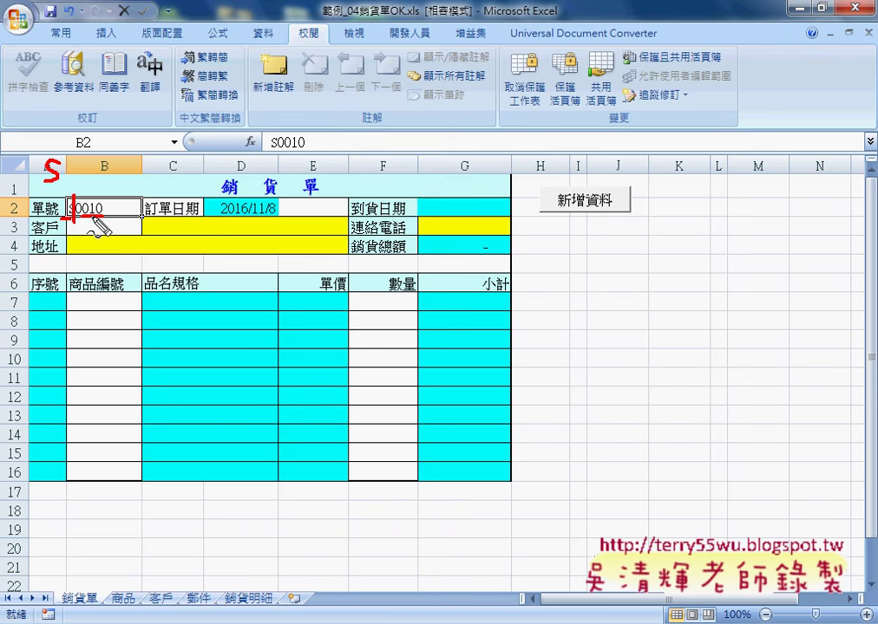
{"action": "mouse_move", "coordinate": [68, 206]}
{"action": "left_mouse_down"}
{"action": "mouse_move", "coordinate": [124, 215]}
{"action": "mouse_move", "coordinate": [100, 248]}
{"action": "mouse_move", "coordinate": [110, 232]}
{"action": "mouse_move", "coordinate": [69, 243]}
{"action": "mouse_move", "coordinate": [88, 234]}
{"action": "mouse_move", "coordinate": [113, 249]}
{"action": "mouse_move", "coordinate": [137, 235]}
{"action": "left_mouse_up"}
{"action": "mouse_move", "coordinate": [129, 229]}
{"action": "left_mouse_down"}
{"action": "mouse_move", "coordinate": [128, 244]}
{"action": "mouse_move", "coordinate": [183, 235]}
{"action": "mouse_move", "coordinate": [180, 244]}
{"action": "left_mouse_up"}
{"action": "mouse_move", "coordinate": [226, 224]}
{"action": "left_mouse_down"}
{"action": "mouse_move", "coordinate": [225, 248]}
{"action": "mouse_move", "coordinate": [237, 247]}
{"action": "left_mouse_up"}
{"action": "left_click_drag", "start_coordinate": [119, 248], "coordinate": [132, 248]}
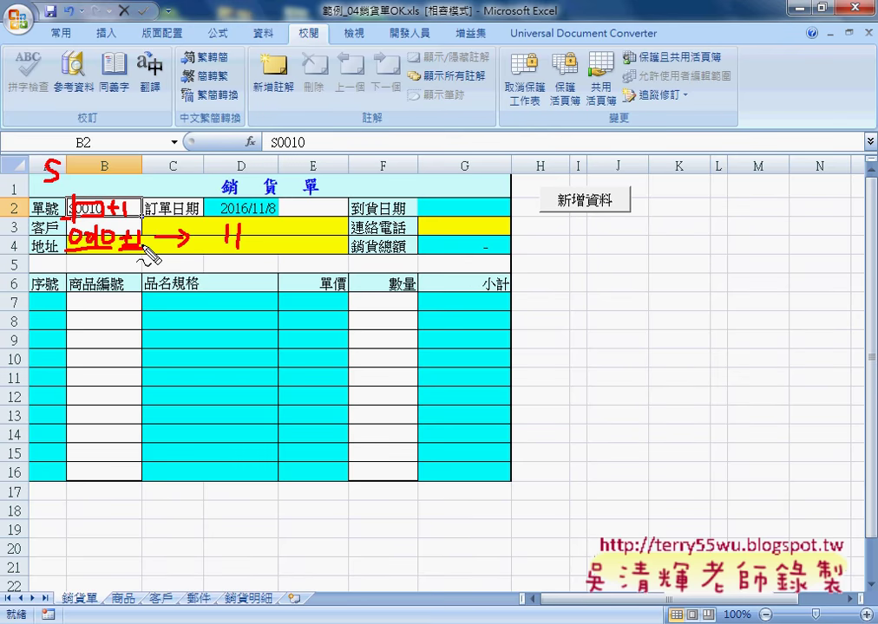
{"action": "left_click_drag", "start_coordinate": [232, 228], "coordinate": [243, 257]}
{"action": "mouse_move", "coordinate": [69, 164]}
{"action": "left_mouse_down"}
{"action": "mouse_move", "coordinate": [85, 184]}
{"action": "mouse_move", "coordinate": [106, 186]}
{"action": "left_mouse_up"}
{"action": "mouse_move", "coordinate": [241, 227]}
{"action": "left_mouse_down"}
{"action": "mouse_move", "coordinate": [119, 178]}
{"action": "mouse_move", "coordinate": [139, 193]}
{"action": "left_mouse_up"}
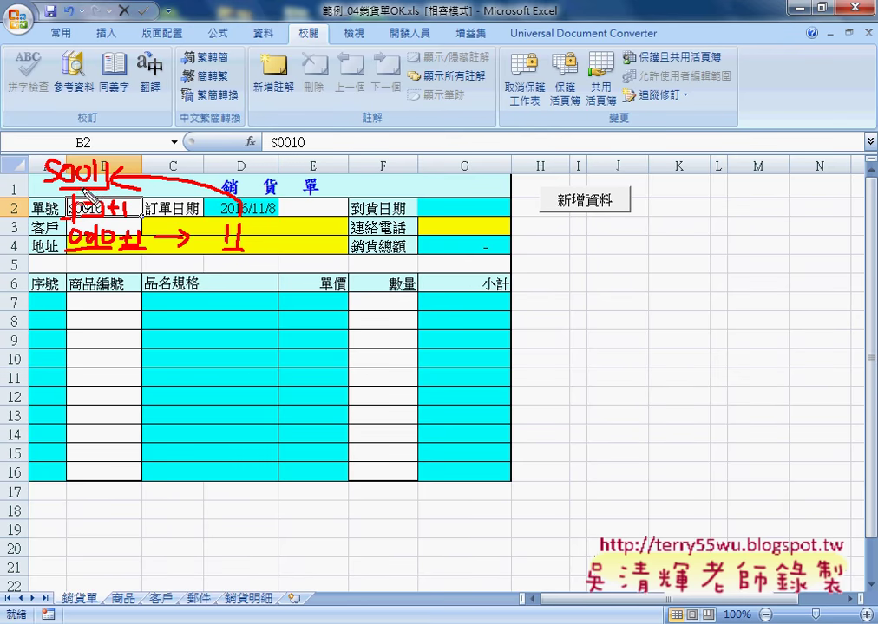
{"action": "left_click_drag", "start_coordinate": [32, 185], "coordinate": [52, 185]}
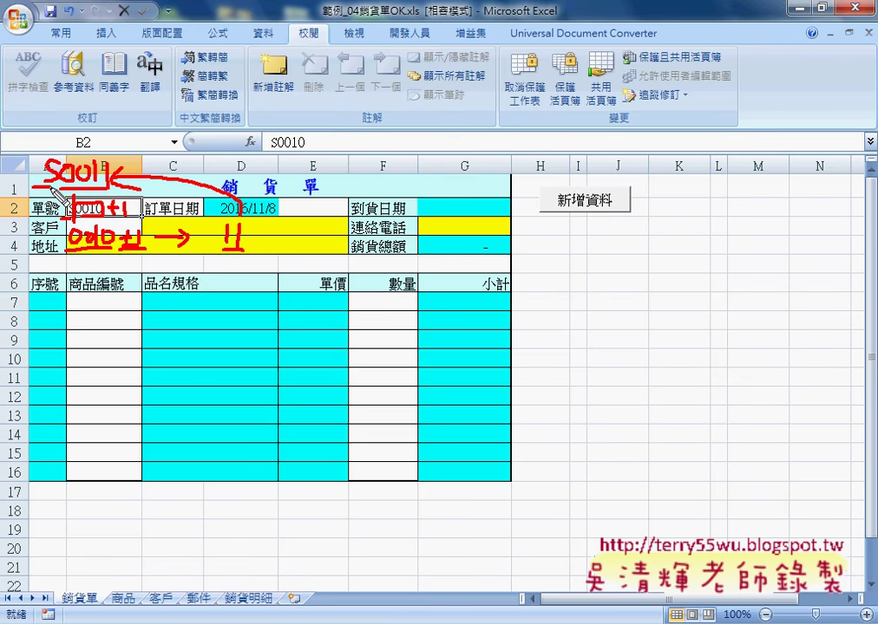
{"action": "key", "text": "Escape"}
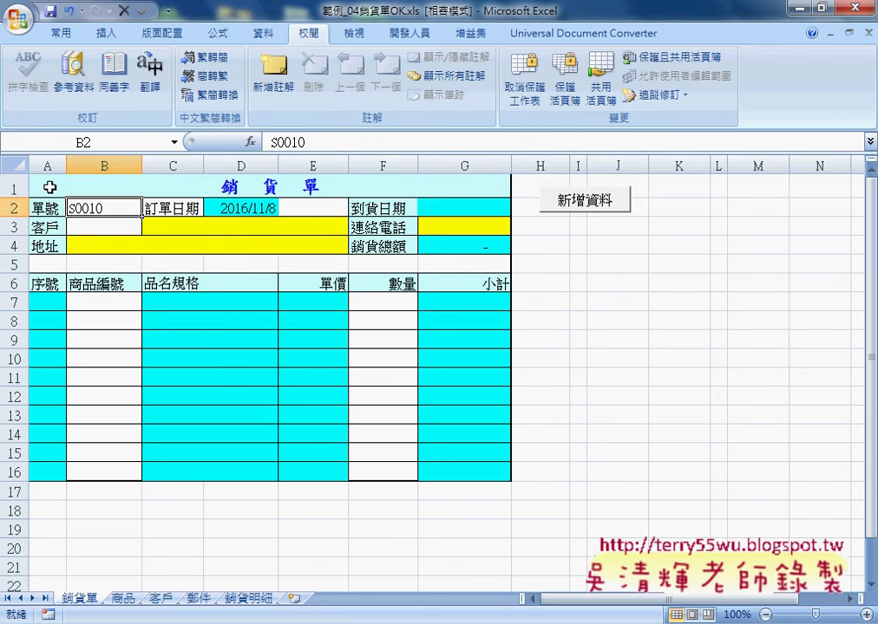
{"action": "right_click", "coordinate": [588, 204]}
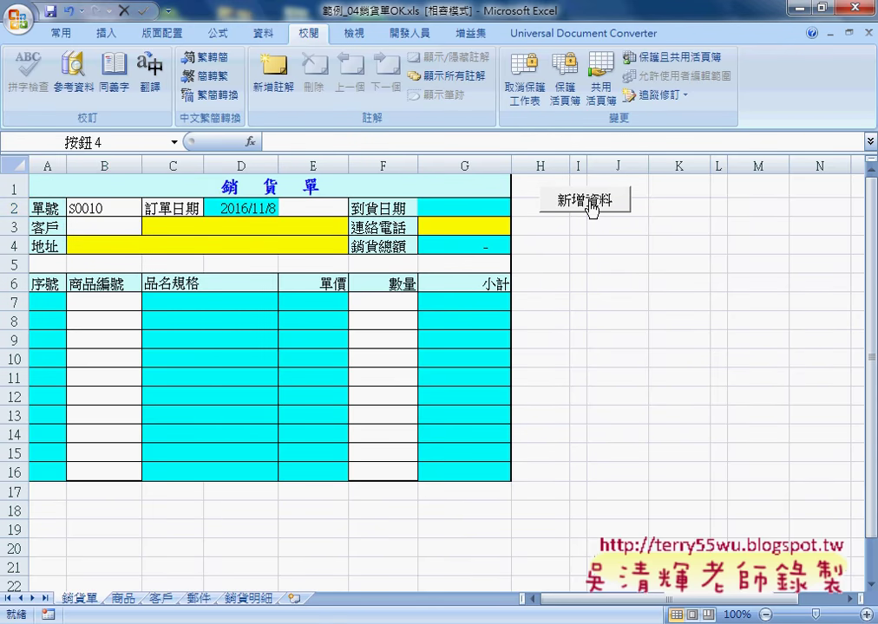
Open the button's 新增資料 macro code in the VBA editor through 指定巨集 and 編輯
{"action": "left_click", "coordinate": [650, 341]}
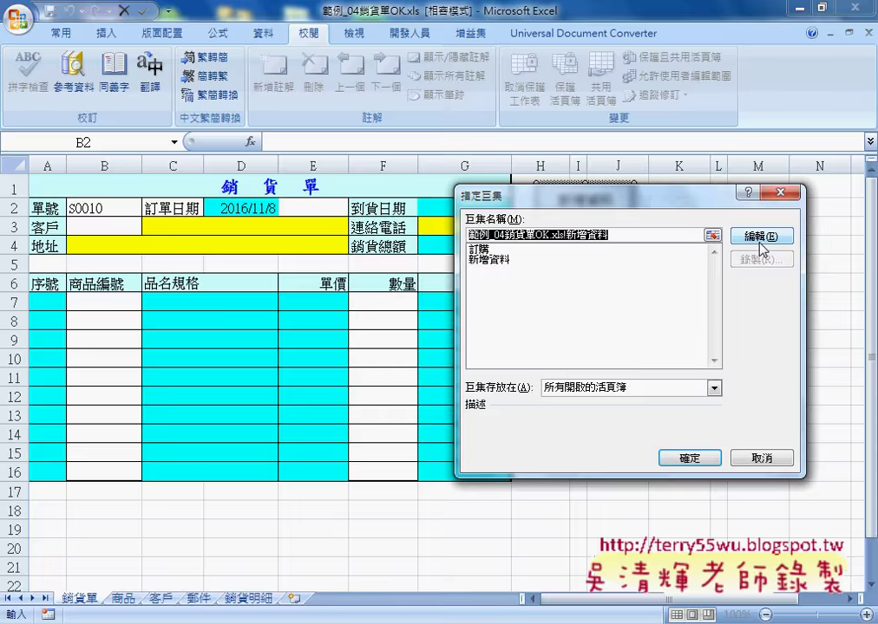
{"action": "left_click", "coordinate": [761, 236]}
{"action": "mouse_move", "coordinate": [303, 86]}
{"action": "left_mouse_down"}
{"action": "mouse_move", "coordinate": [606, 97]}
{"action": "mouse_move", "coordinate": [559, 43]}
{"action": "left_mouse_up"}
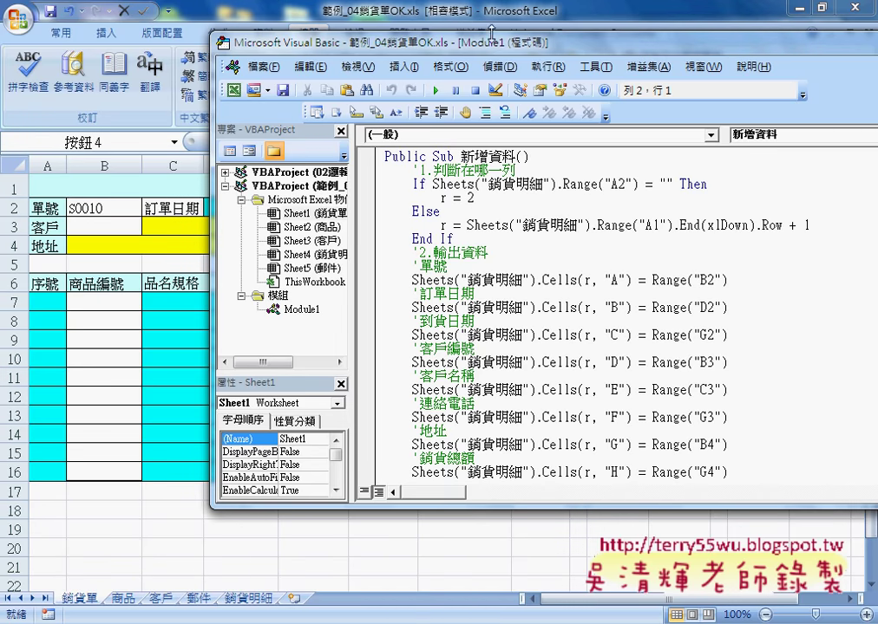
{"action": "mouse_move", "coordinate": [493, 44]}
{"action": "left_mouse_down"}
{"action": "mouse_move", "coordinate": [517, 236]}
{"action": "mouse_move", "coordinate": [578, 60]}
{"action": "left_mouse_up"}
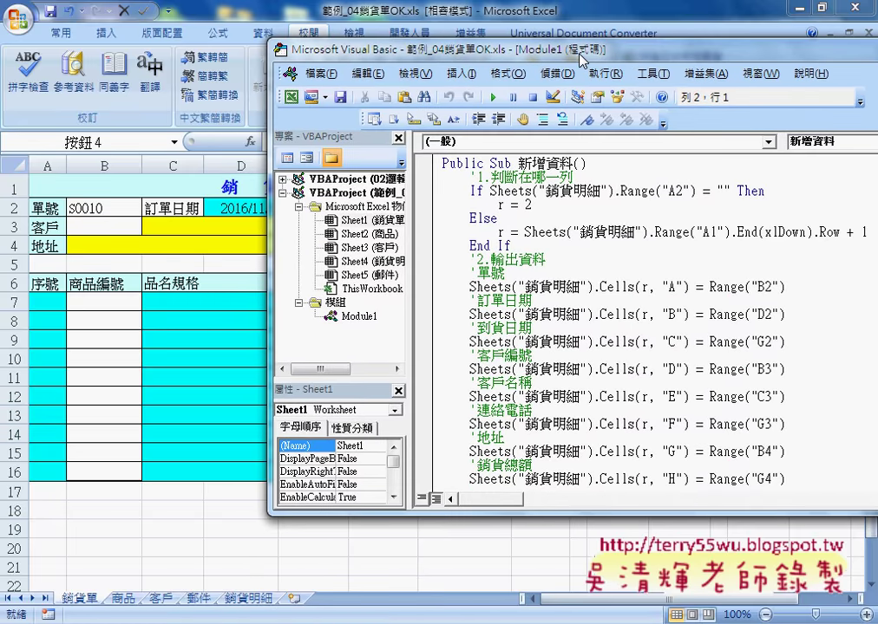
{"action": "left_click_drag", "start_coordinate": [518, 162], "coordinate": [573, 162]}
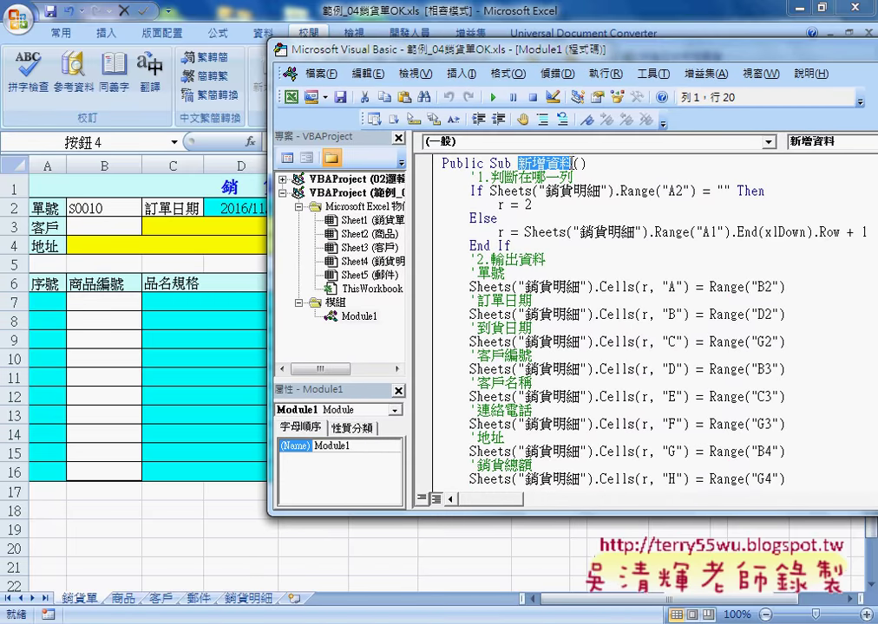
{"action": "left_click", "coordinate": [478, 177]}
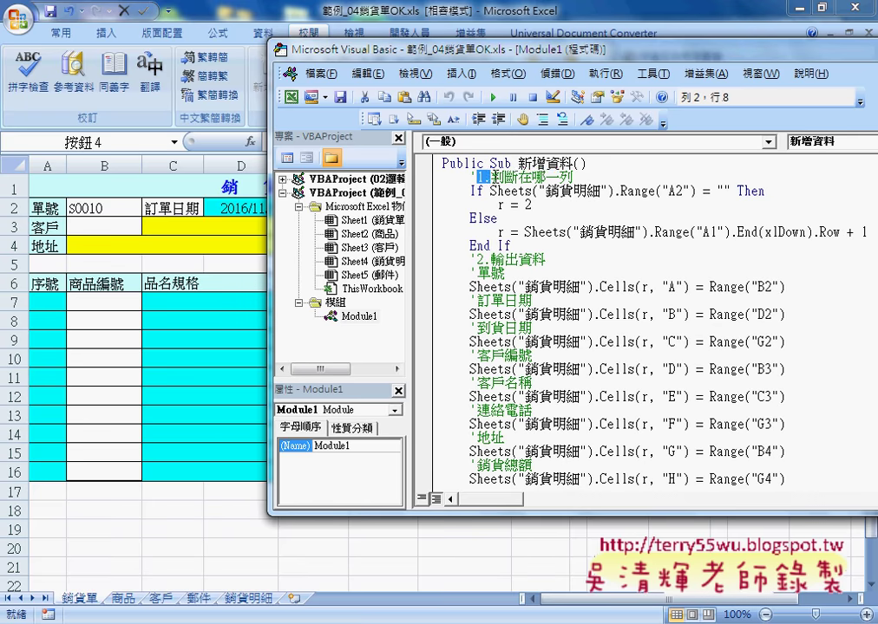
{"action": "left_click_drag", "start_coordinate": [478, 177], "coordinate": [574, 177]}
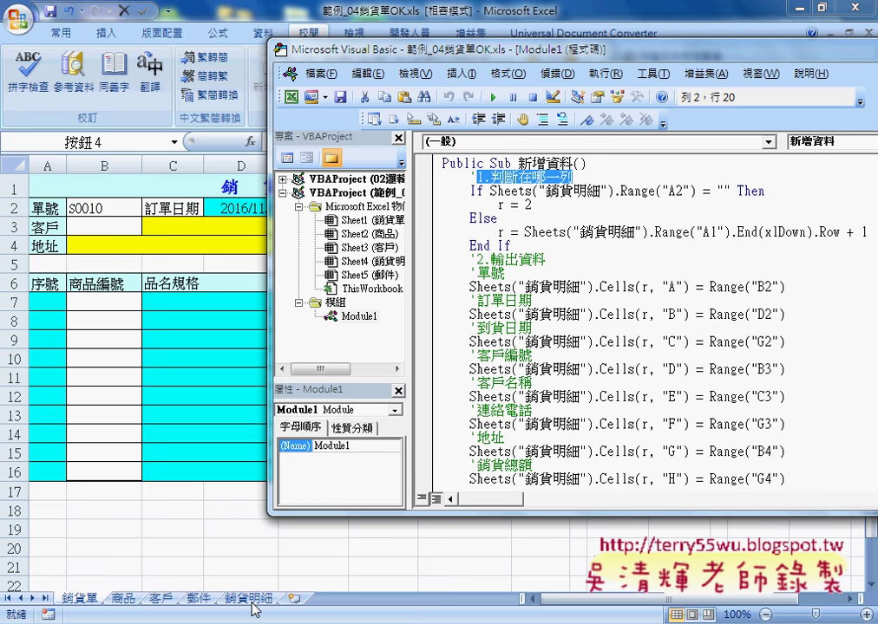
{"action": "left_click", "coordinate": [491, 191]}
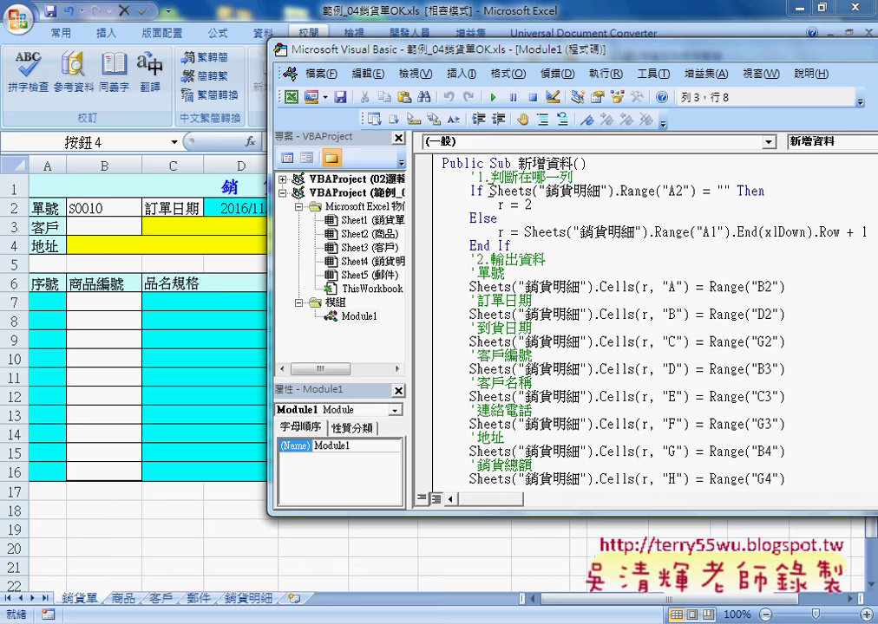
{"action": "left_click_drag", "start_coordinate": [491, 192], "coordinate": [614, 192]}
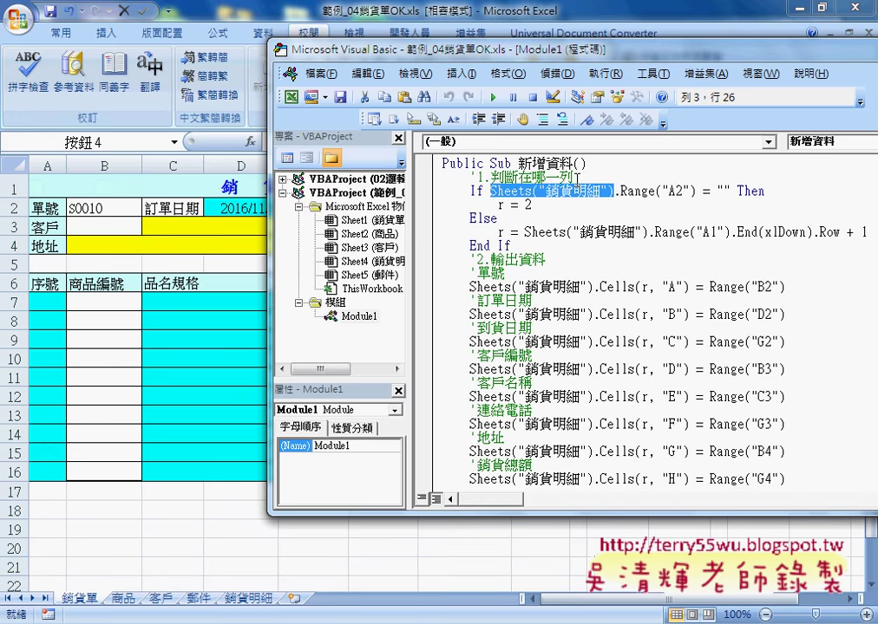
Look at the 銷貨明細 records sheet, then bring the macro code back to front
{"action": "left_click", "coordinate": [254, 604]}
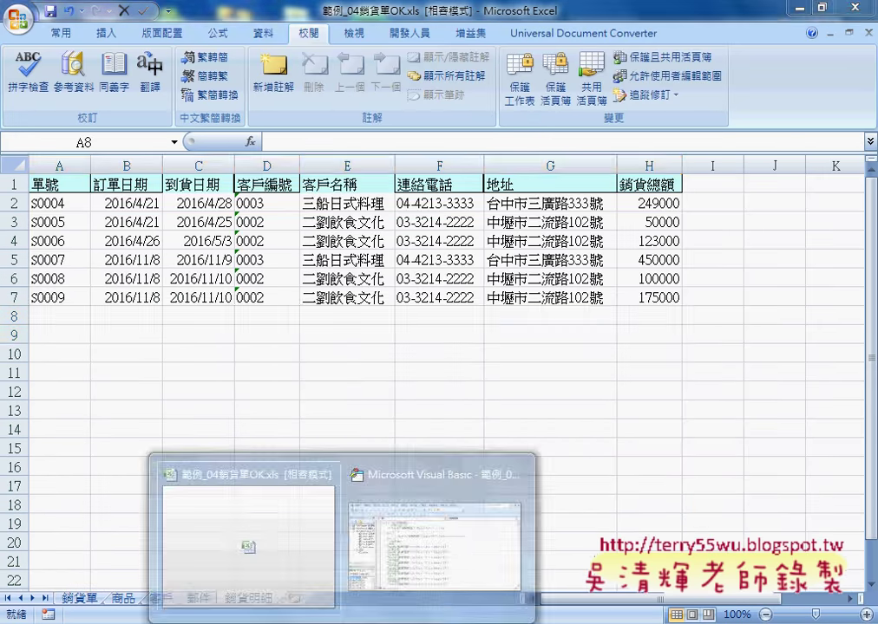
{"action": "left_click", "coordinate": [448, 553]}
{"action": "left_click", "coordinate": [722, 190]}
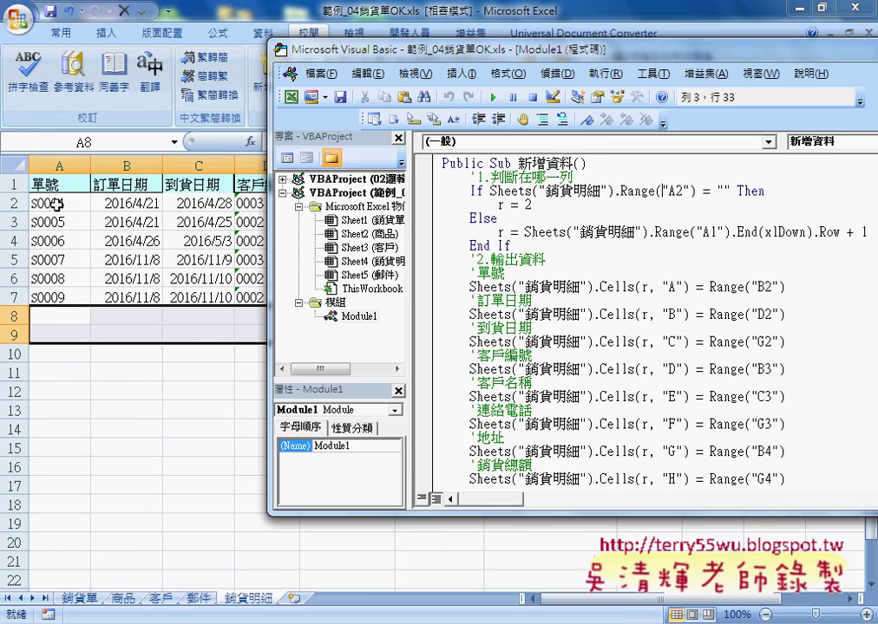
Highlight the row-finding code (A2 check, r = 2, next-row calculation), then return to 銷貨單
{"action": "left_click_drag", "start_coordinate": [731, 190], "coordinate": [622, 190]}
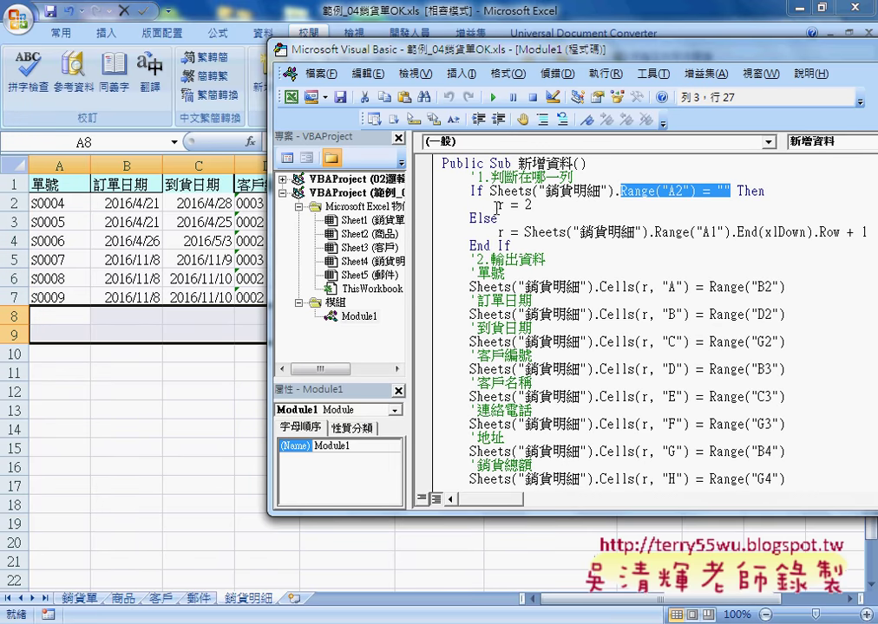
{"action": "left_click_drag", "start_coordinate": [497, 204], "coordinate": [532, 204]}
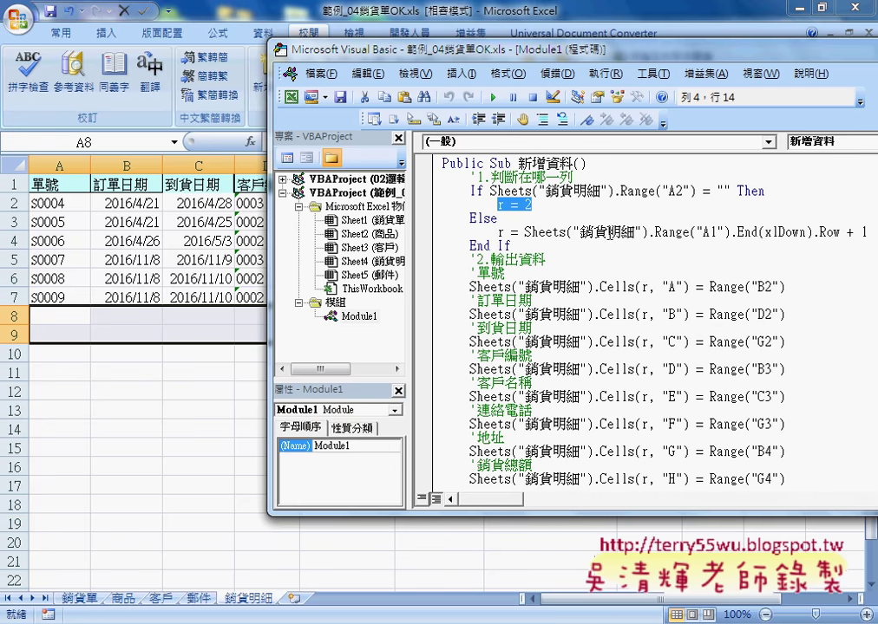
{"action": "left_click_drag", "start_coordinate": [654, 233], "coordinate": [849, 232]}
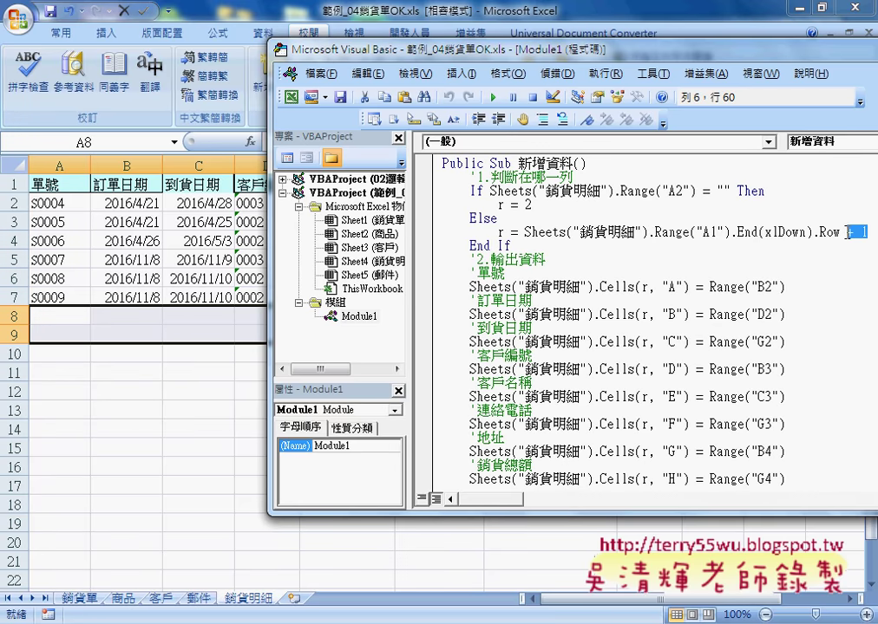
{"action": "left_click_drag", "start_coordinate": [526, 233], "coordinate": [657, 232]}
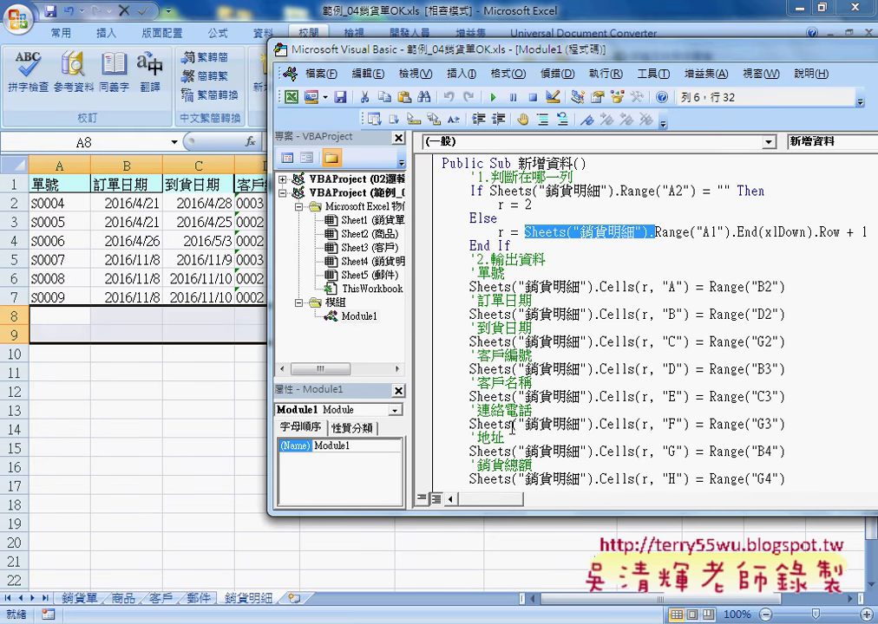
{"action": "left_click", "coordinate": [85, 598]}
{"action": "mouse_move", "coordinate": [433, 538]}
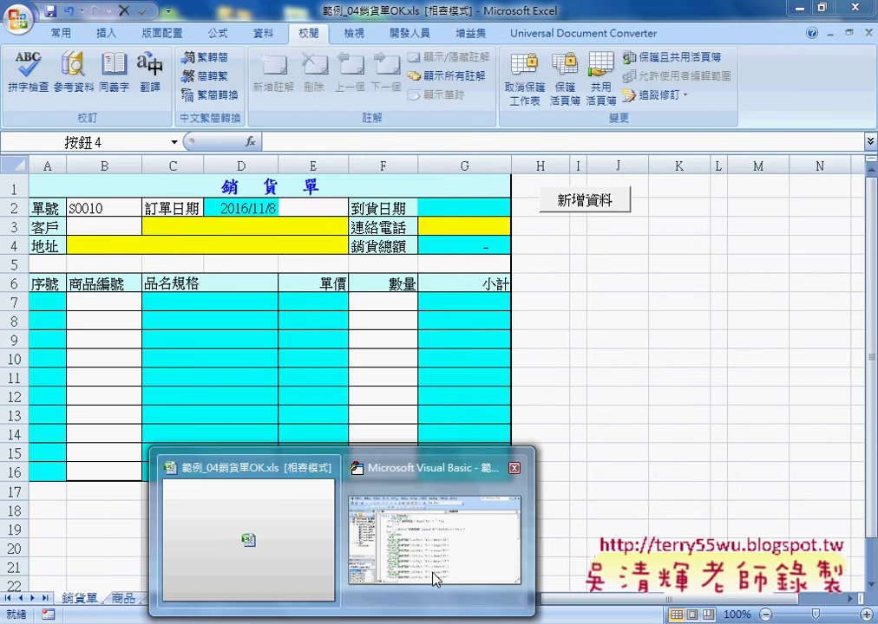
{"action": "left_click", "coordinate": [434, 590]}
{"action": "scroll", "coordinate": [574, 303], "scroll_direction": "down", "scroll_amount": 2}
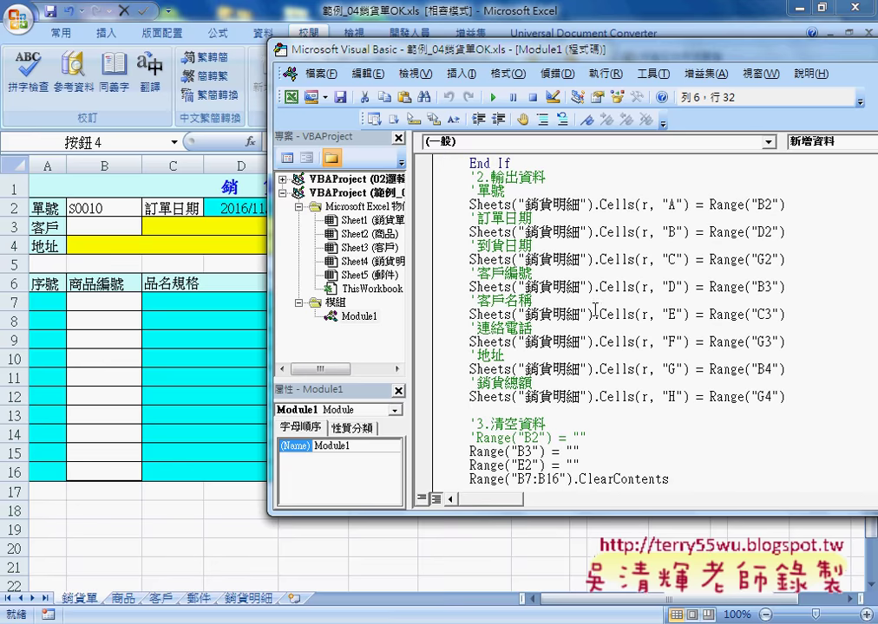
{"action": "left_click_drag", "start_coordinate": [785, 205], "coordinate": [710, 204]}
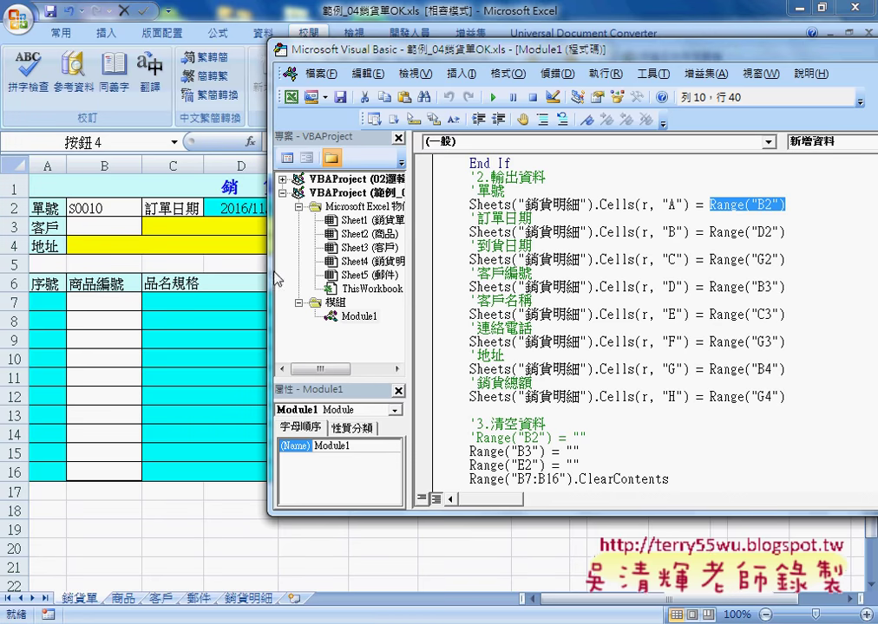
{"action": "mouse_move", "coordinate": [270, 219]}
{"action": "left_mouse_down"}
{"action": "mouse_move", "coordinate": [394, 261]}
{"action": "mouse_move", "coordinate": [355, 261]}
{"action": "left_mouse_up"}
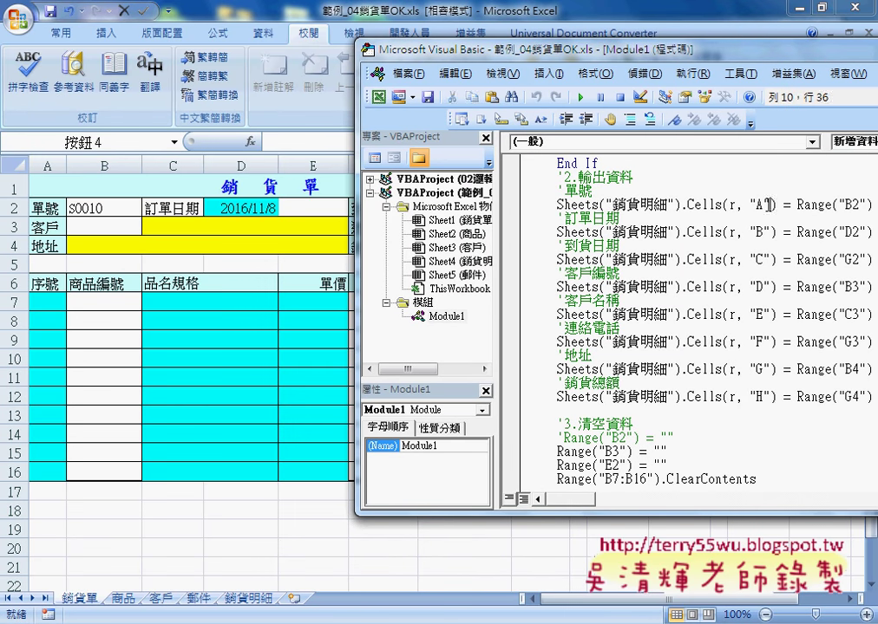
{"action": "left_click_drag", "start_coordinate": [768, 206], "coordinate": [749, 206]}
{"action": "left_click_drag", "start_coordinate": [770, 396], "coordinate": [753, 397]}
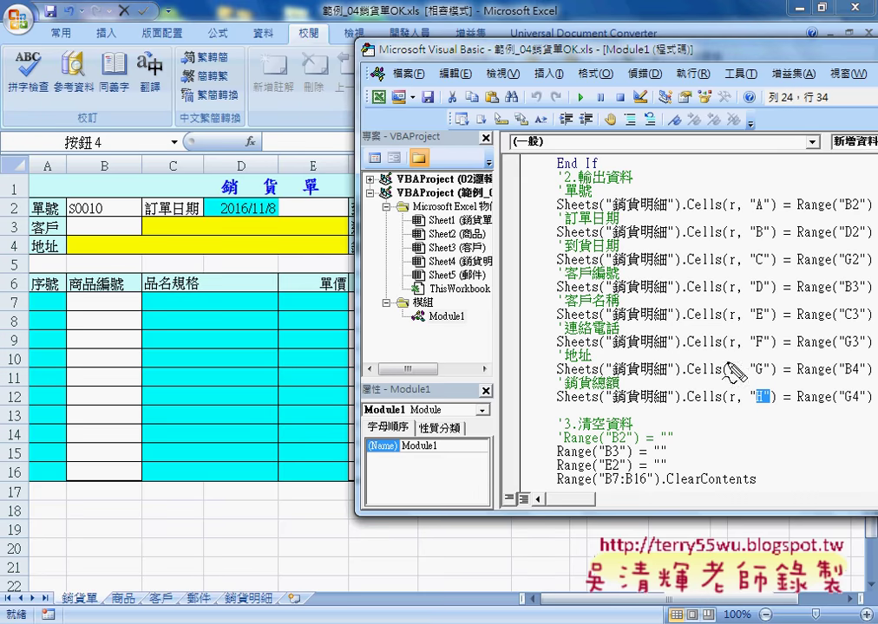
{"action": "mouse_move", "coordinate": [859, 197]}
{"action": "left_mouse_down"}
{"action": "mouse_move", "coordinate": [845, 196]}
{"action": "mouse_move", "coordinate": [871, 220]}
{"action": "left_mouse_up"}
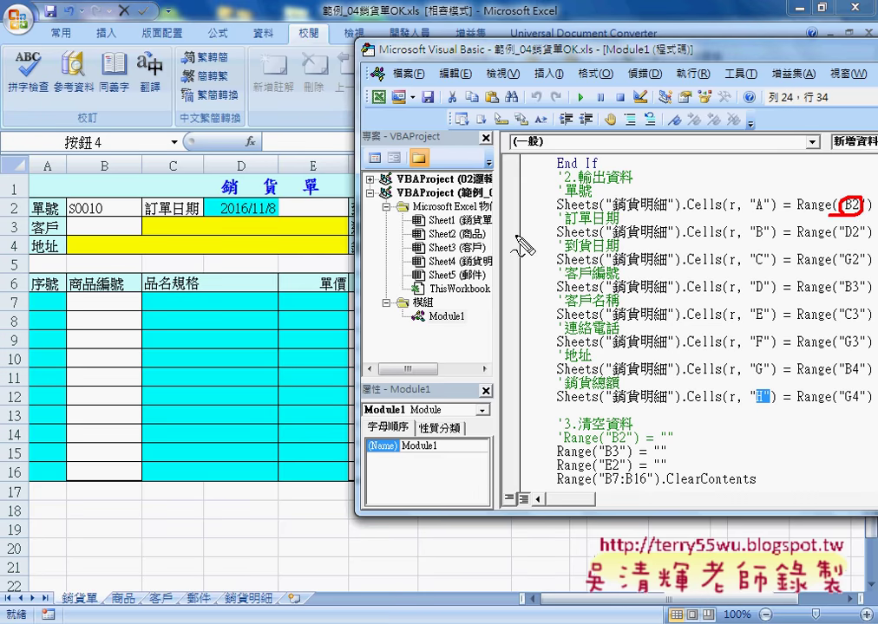
{"action": "left_click_drag", "start_coordinate": [75, 217], "coordinate": [111, 219]}
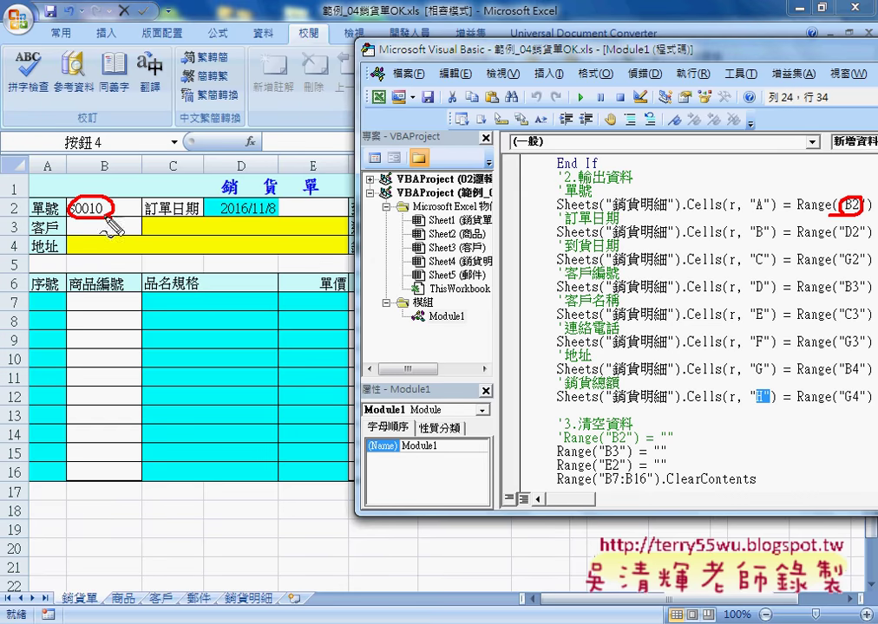
{"action": "left_click_drag", "start_coordinate": [749, 236], "coordinate": [769, 235]}
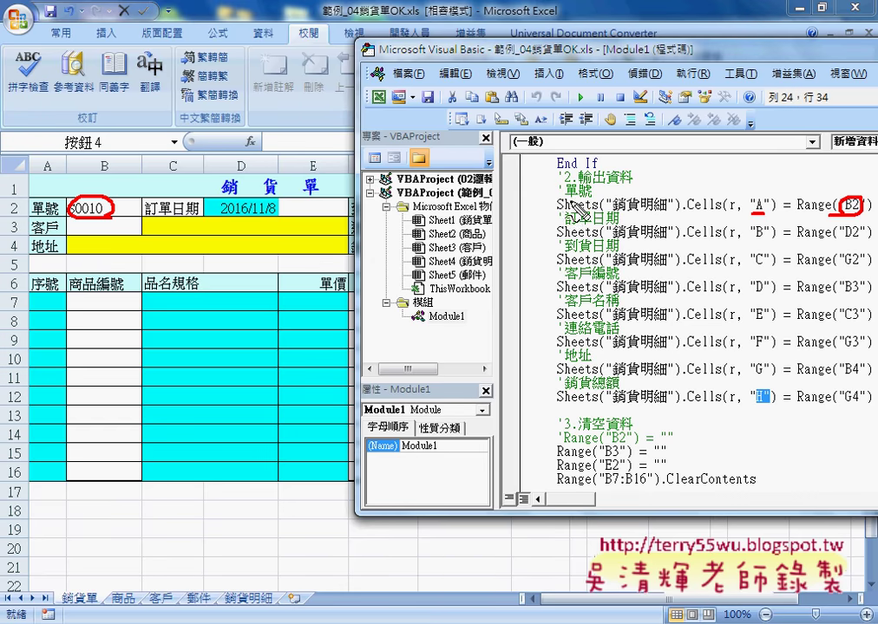
{"action": "left_click_drag", "start_coordinate": [559, 194], "coordinate": [578, 192]}
{"action": "left_click_drag", "start_coordinate": [839, 201], "coordinate": [763, 194]}
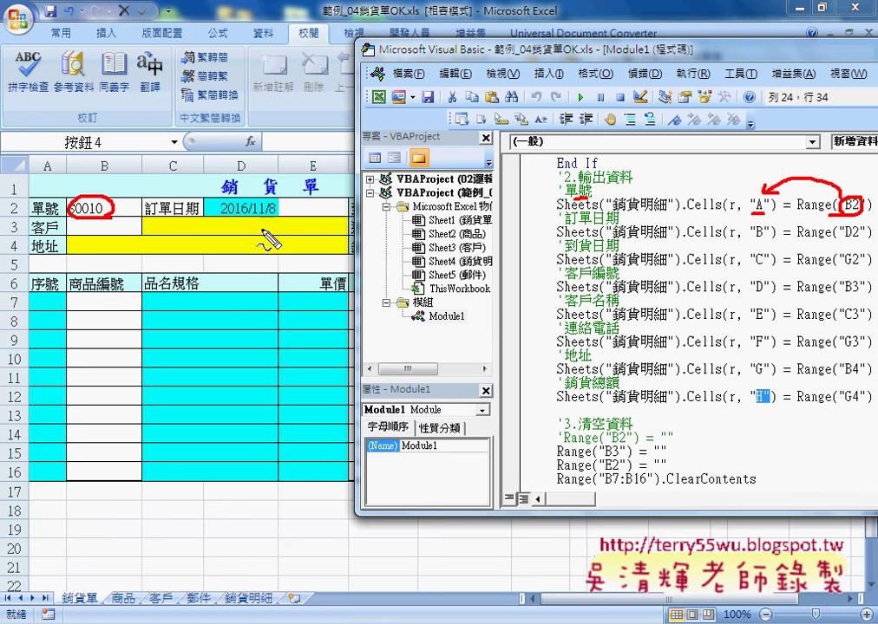
{"action": "left_click_drag", "start_coordinate": [843, 245], "coordinate": [868, 246]}
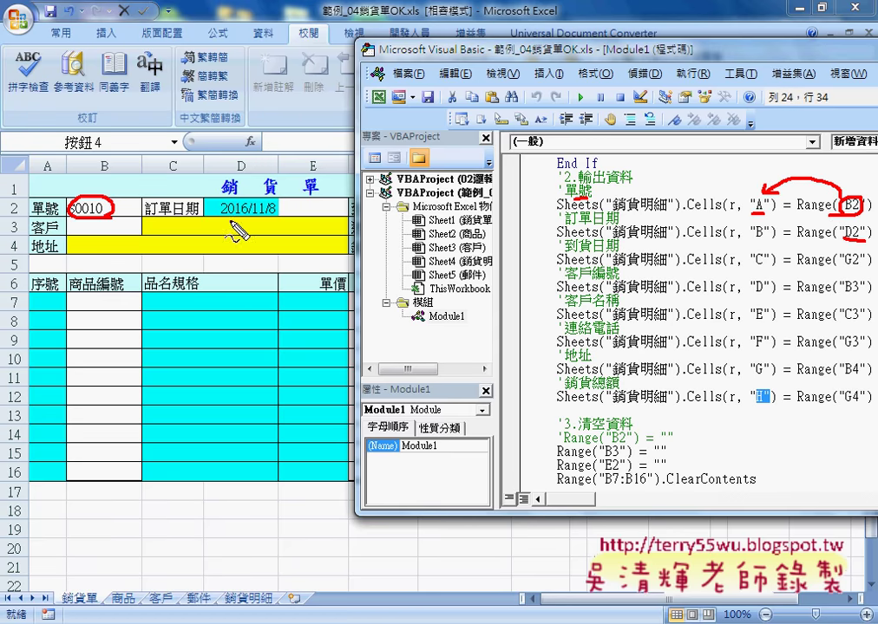
{"action": "left_click_drag", "start_coordinate": [260, 201], "coordinate": [270, 214]}
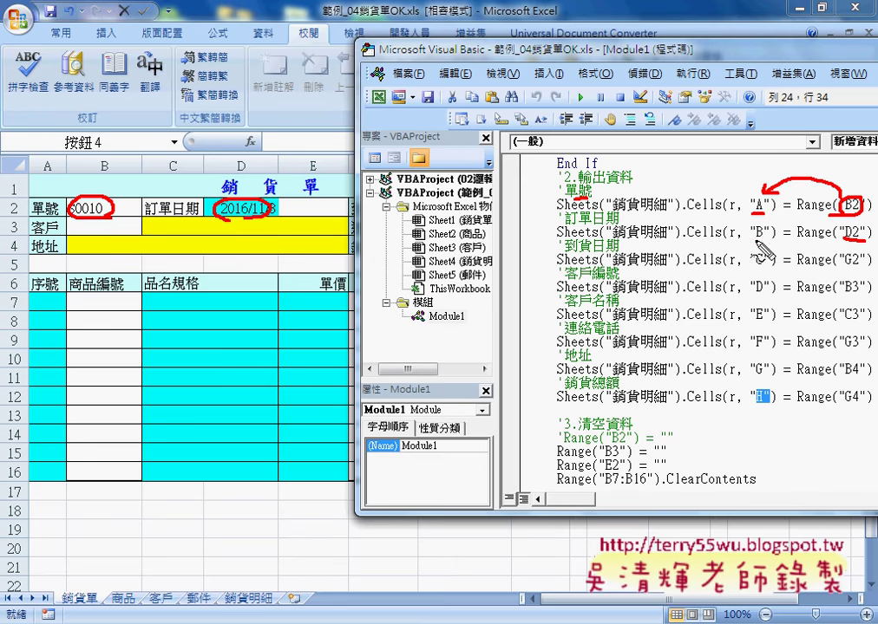
{"action": "mouse_move", "coordinate": [839, 225]}
{"action": "left_mouse_down"}
{"action": "mouse_move", "coordinate": [779, 234]}
{"action": "mouse_move", "coordinate": [794, 244]}
{"action": "left_mouse_up"}
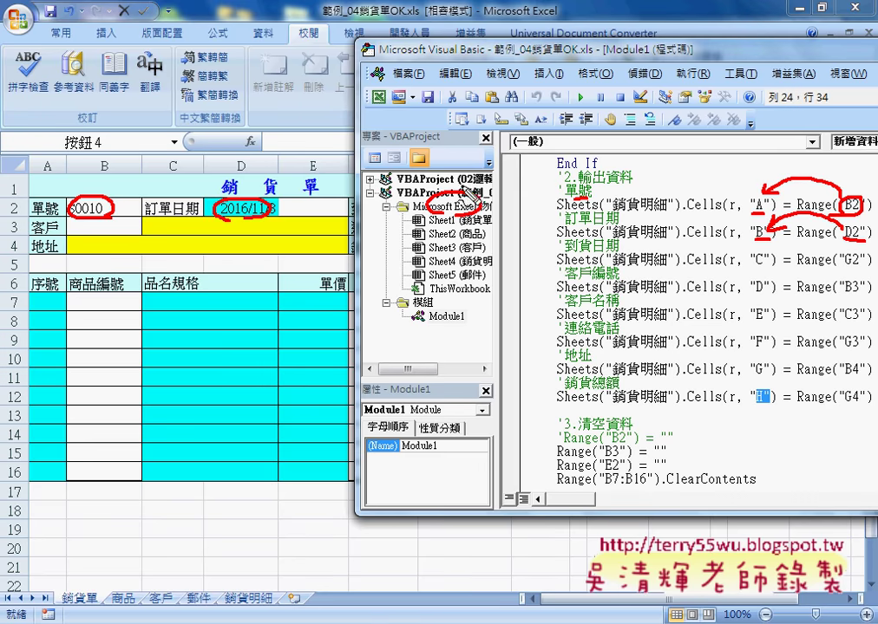
{"action": "left_click_drag", "start_coordinate": [475, 196], "coordinate": [465, 194]}
{"action": "left_click_drag", "start_coordinate": [751, 271], "coordinate": [768, 271]}
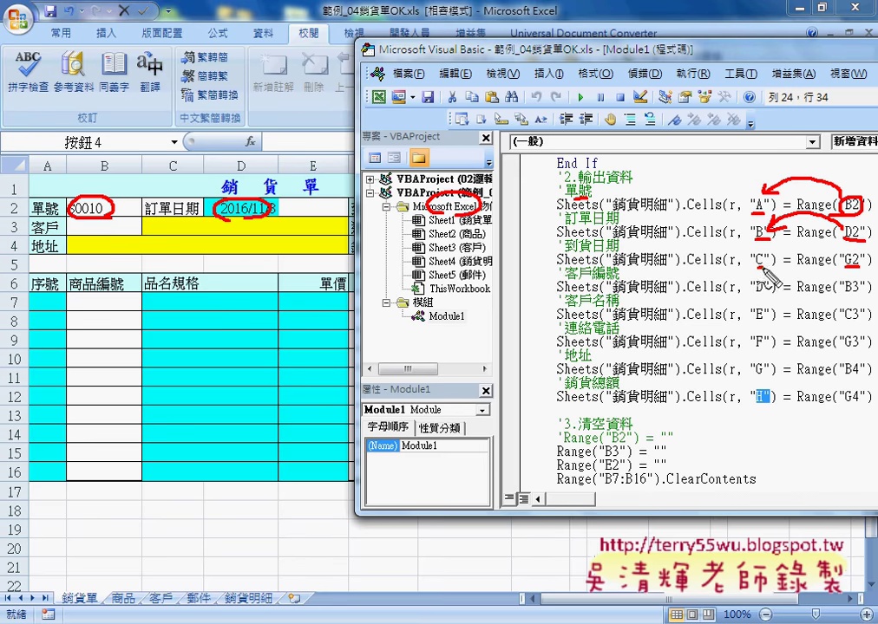
{"action": "mouse_move", "coordinate": [844, 271]}
{"action": "left_mouse_down"}
{"action": "mouse_move", "coordinate": [868, 271]}
{"action": "mouse_move", "coordinate": [868, 297]}
{"action": "left_mouse_up"}
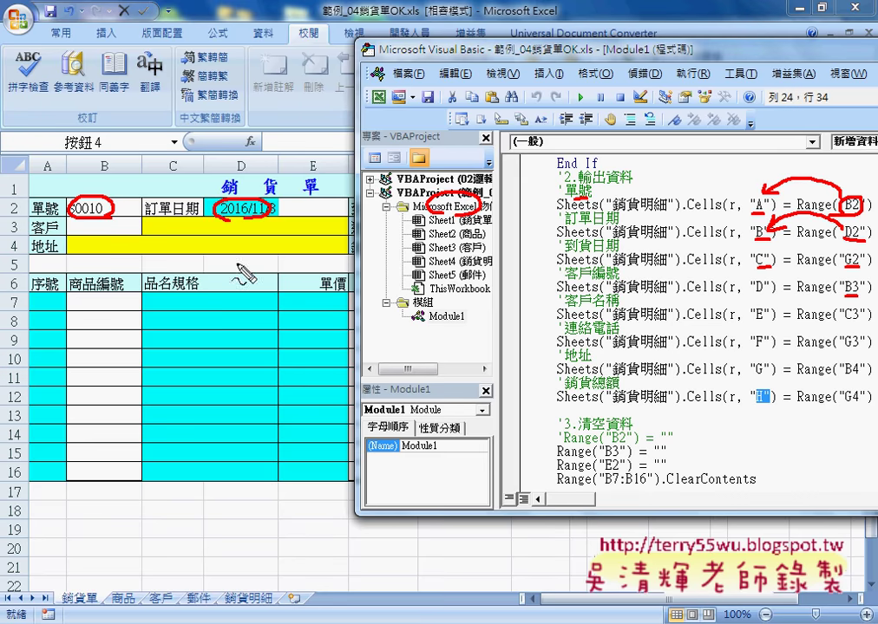
{"action": "left_click_drag", "start_coordinate": [83, 217], "coordinate": [88, 218]}
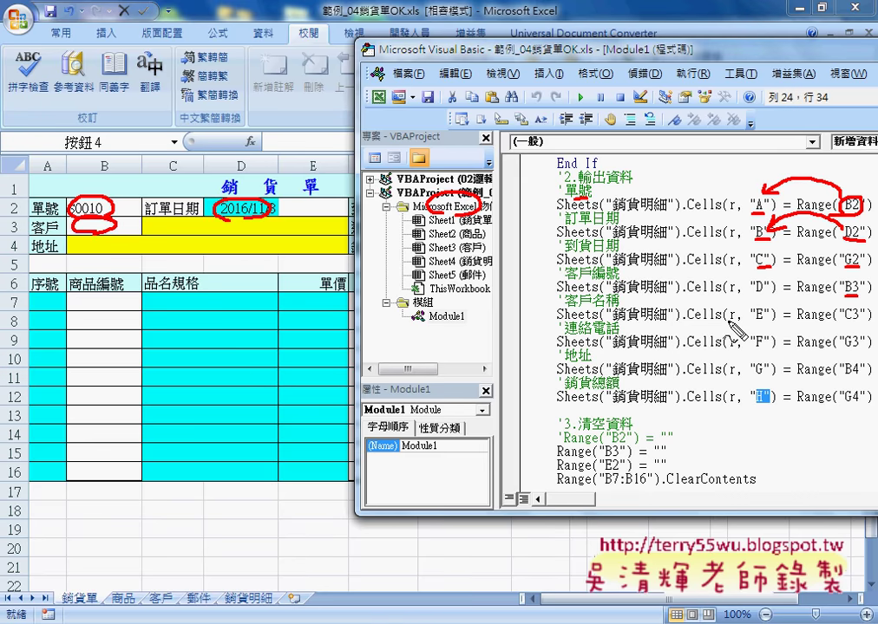
{"action": "mouse_move", "coordinate": [841, 323]}
{"action": "left_mouse_down"}
{"action": "mouse_move", "coordinate": [865, 324]}
{"action": "mouse_move", "coordinate": [868, 405]}
{"action": "left_mouse_up"}
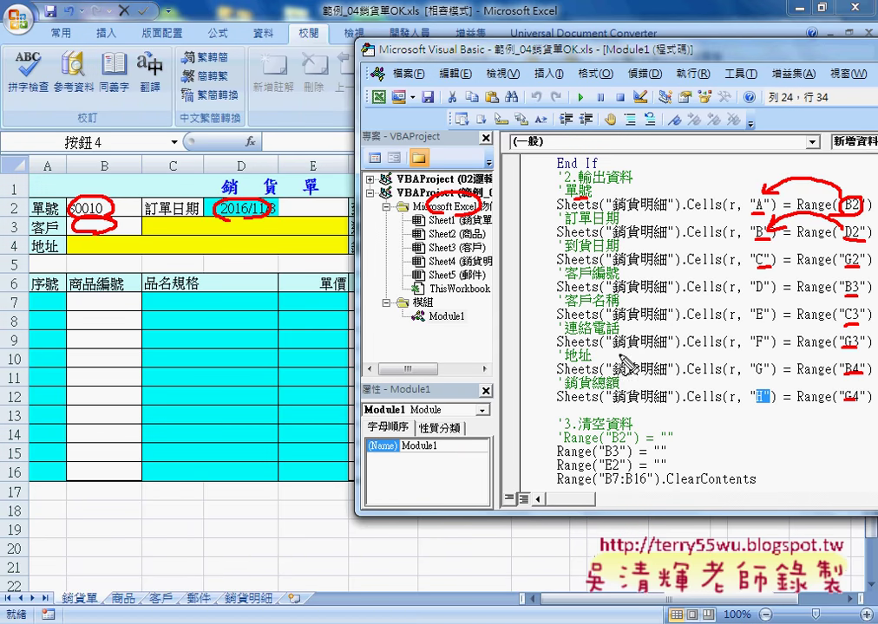
{"action": "mouse_move", "coordinate": [595, 309]}
{"action": "left_mouse_down"}
{"action": "mouse_move", "coordinate": [619, 308]}
{"action": "mouse_move", "coordinate": [621, 334]}
{"action": "left_mouse_up"}
{"action": "mouse_move", "coordinate": [571, 363]}
{"action": "left_mouse_down"}
{"action": "mouse_move", "coordinate": [595, 362]}
{"action": "mouse_move", "coordinate": [618, 386]}
{"action": "left_mouse_up"}
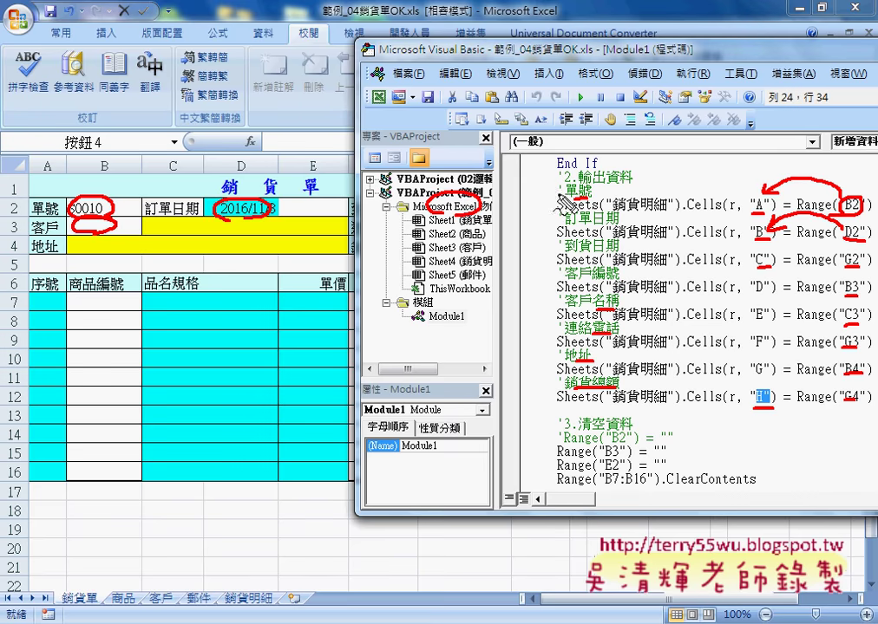
{"action": "left_click_drag", "start_coordinate": [598, 210], "coordinate": [681, 210]}
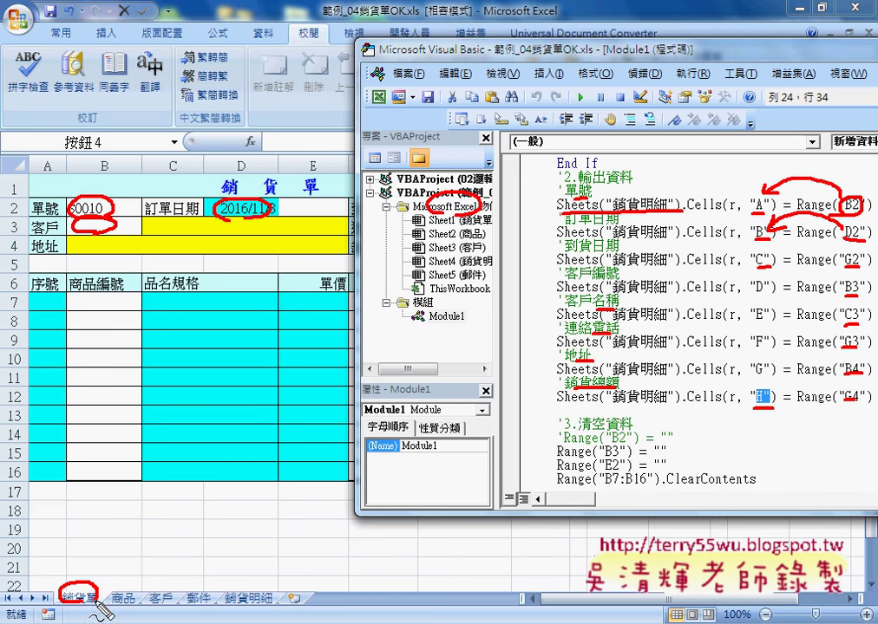
{"action": "left_click_drag", "start_coordinate": [78, 607], "coordinate": [115, 598]}
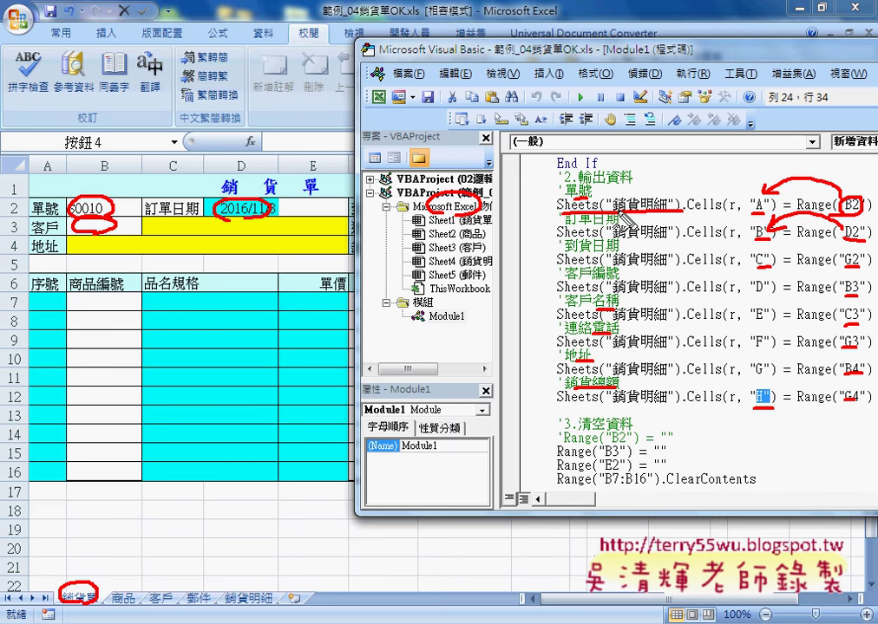
{"action": "key", "text": "Escape"}
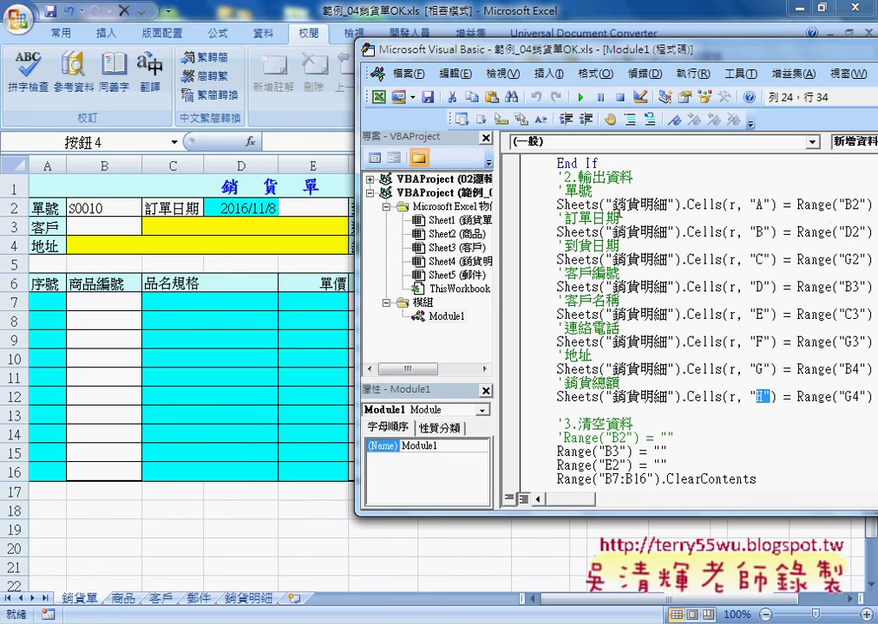
{"action": "left_click", "coordinate": [675, 384]}
{"action": "scroll", "coordinate": [676, 384], "scroll_direction": "down", "scroll_amount": 2}
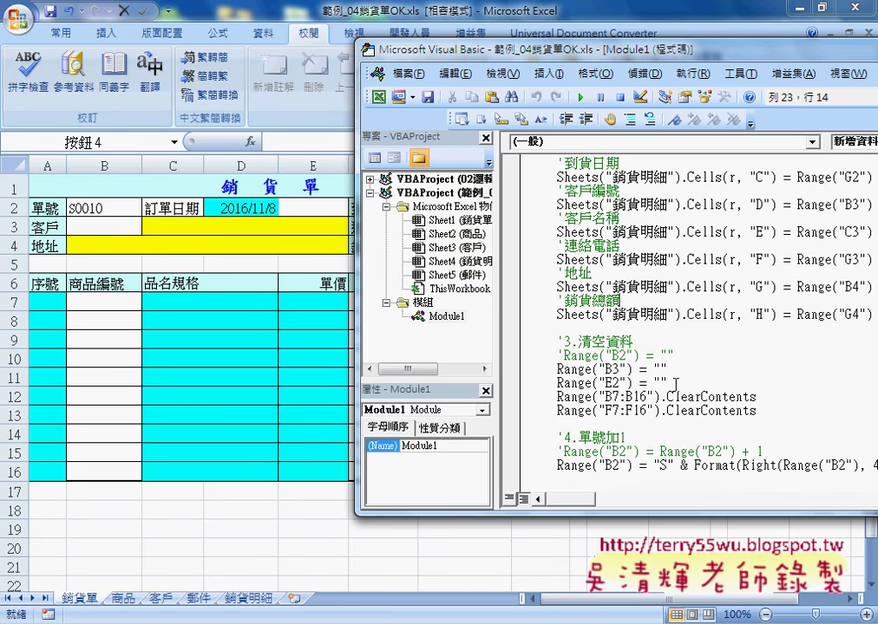
{"action": "scroll", "coordinate": [663, 347], "scroll_direction": "down", "scroll_amount": 2}
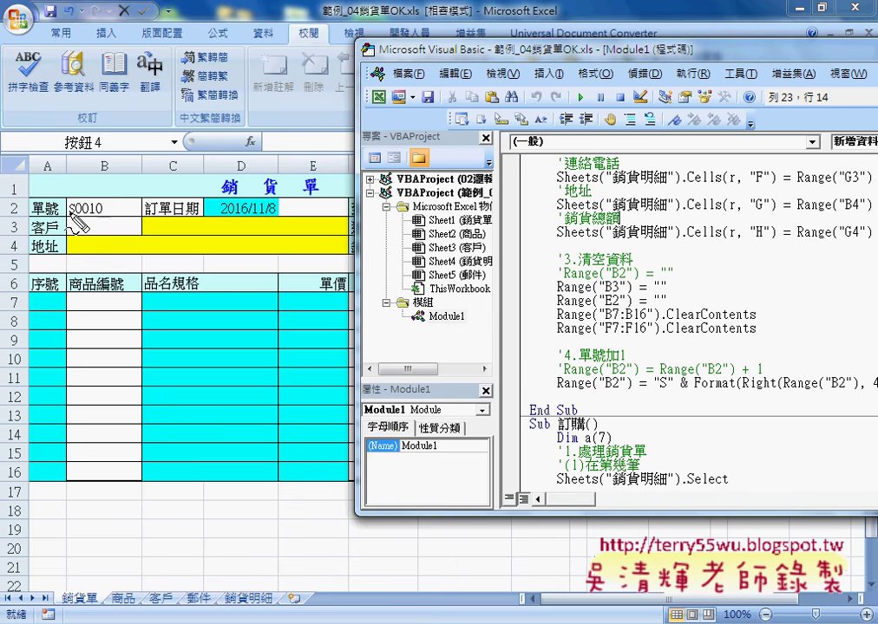
{"action": "left_click_drag", "start_coordinate": [339, 206], "coordinate": [336, 212]}
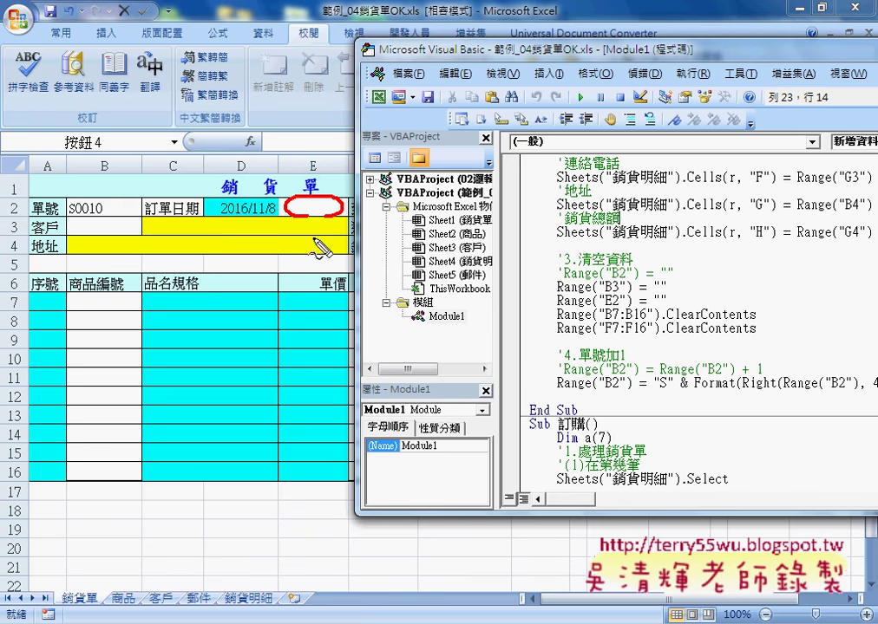
{"action": "left_click_drag", "start_coordinate": [87, 219], "coordinate": [90, 217]}
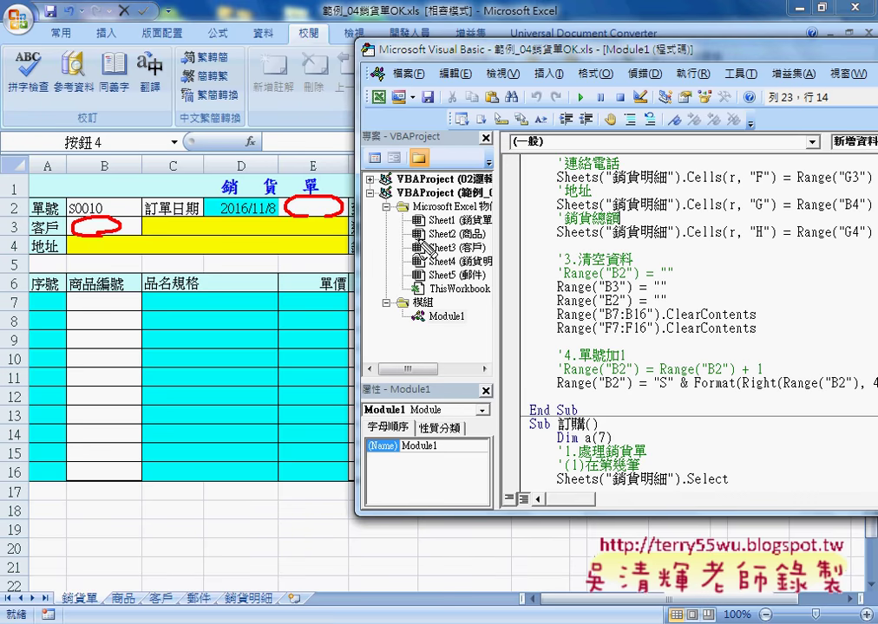
{"action": "left_click_drag", "start_coordinate": [606, 304], "coordinate": [616, 306]}
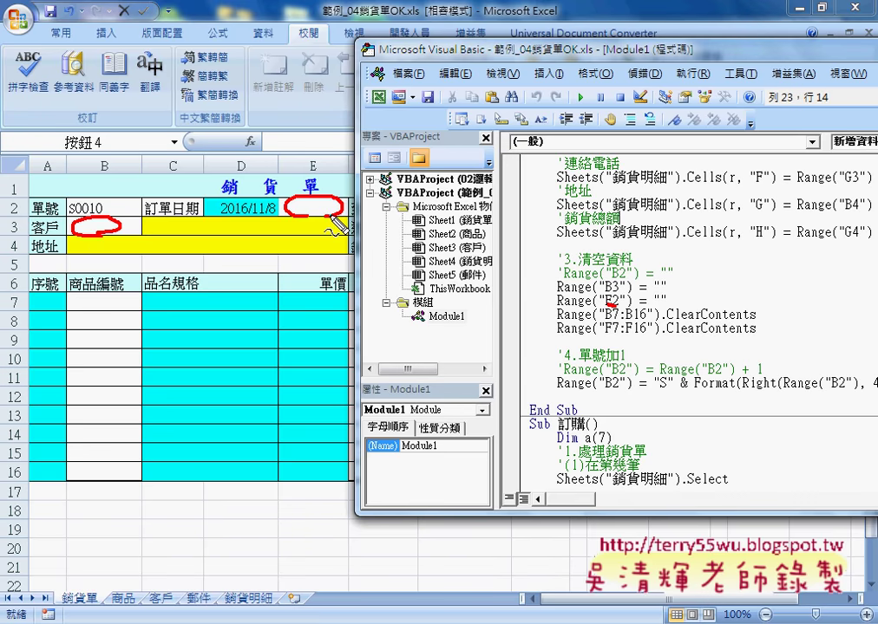
{"action": "left_click_drag", "start_coordinate": [92, 491], "coordinate": [126, 486]}
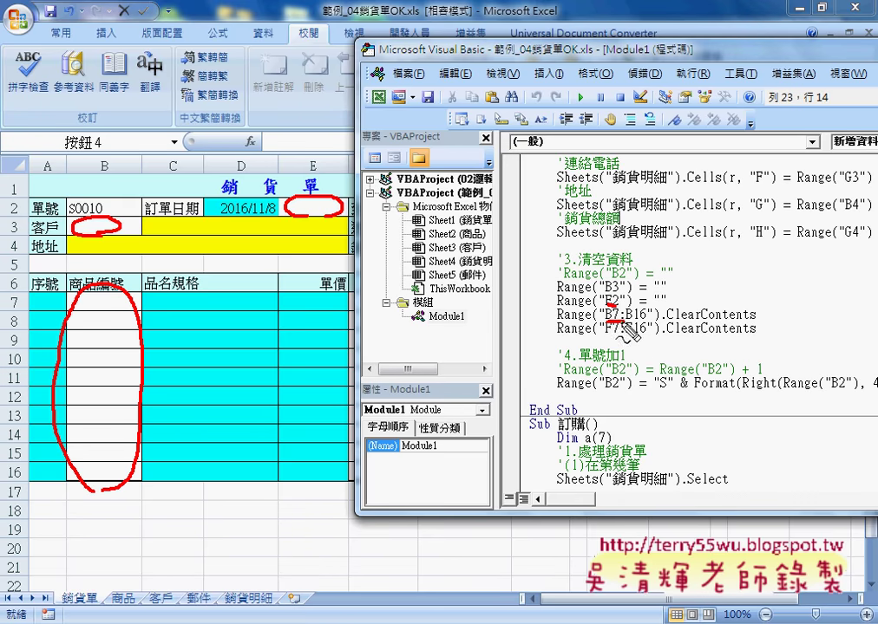
{"action": "left_click_drag", "start_coordinate": [605, 320], "coordinate": [760, 321]}
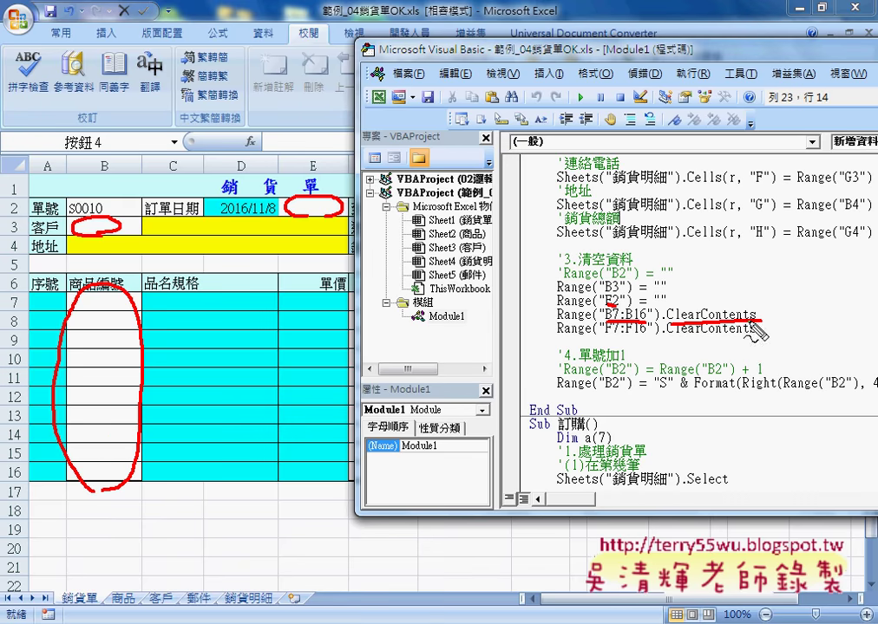
{"action": "left_click_drag", "start_coordinate": [556, 319], "coordinate": [583, 318]}
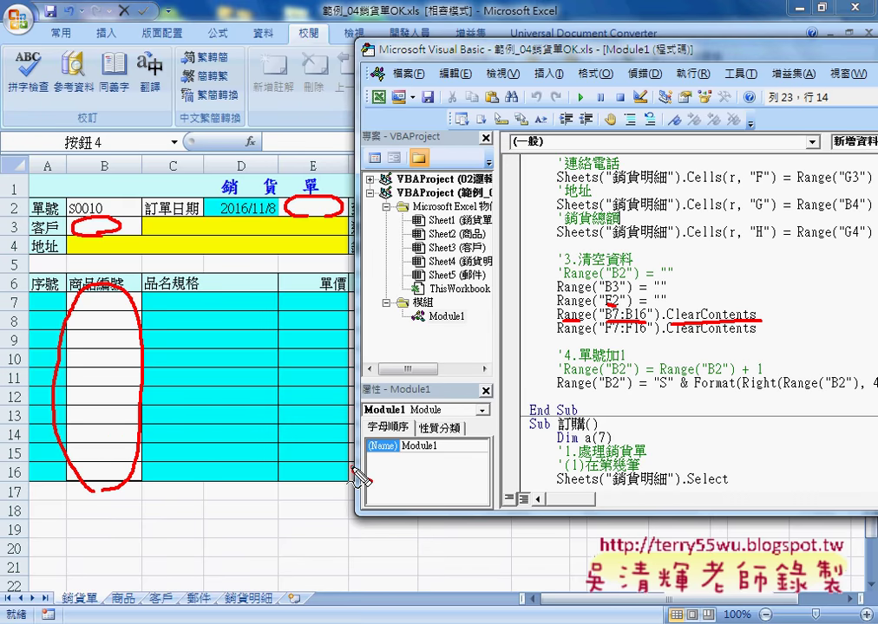
{"action": "left_click_drag", "start_coordinate": [381, 297], "coordinate": [406, 451]}
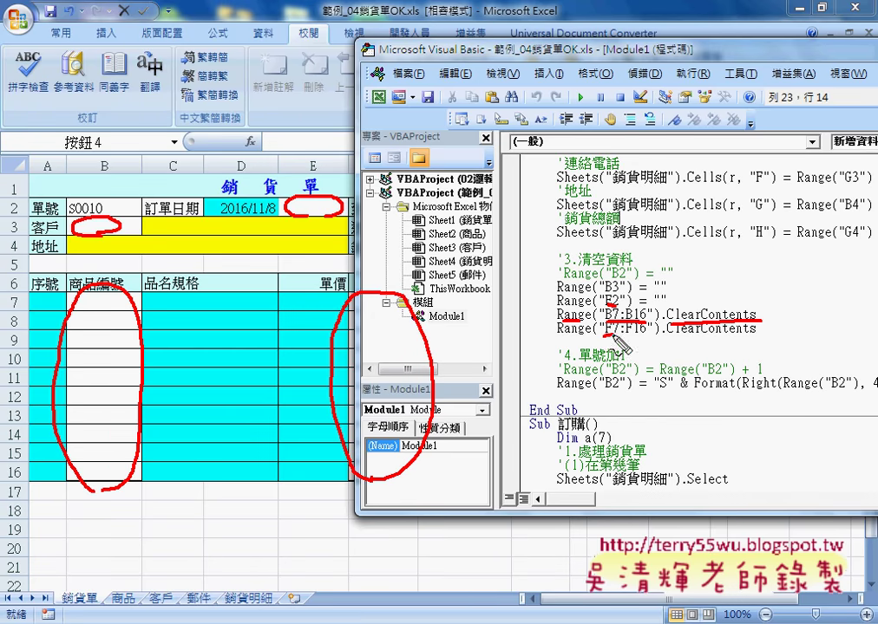
{"action": "left_click_drag", "start_coordinate": [605, 334], "coordinate": [754, 329]}
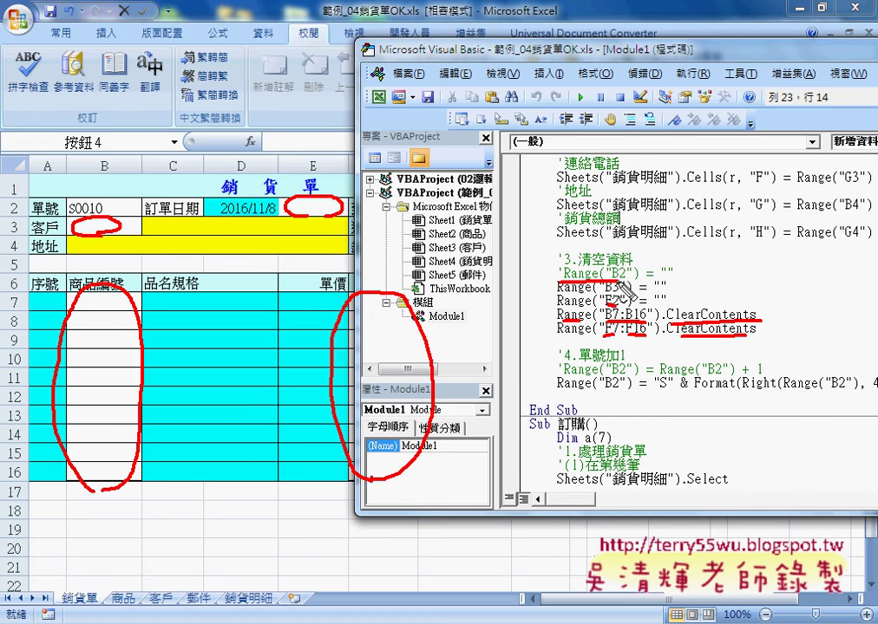
{"action": "left_click_drag", "start_coordinate": [556, 279], "coordinate": [664, 279]}
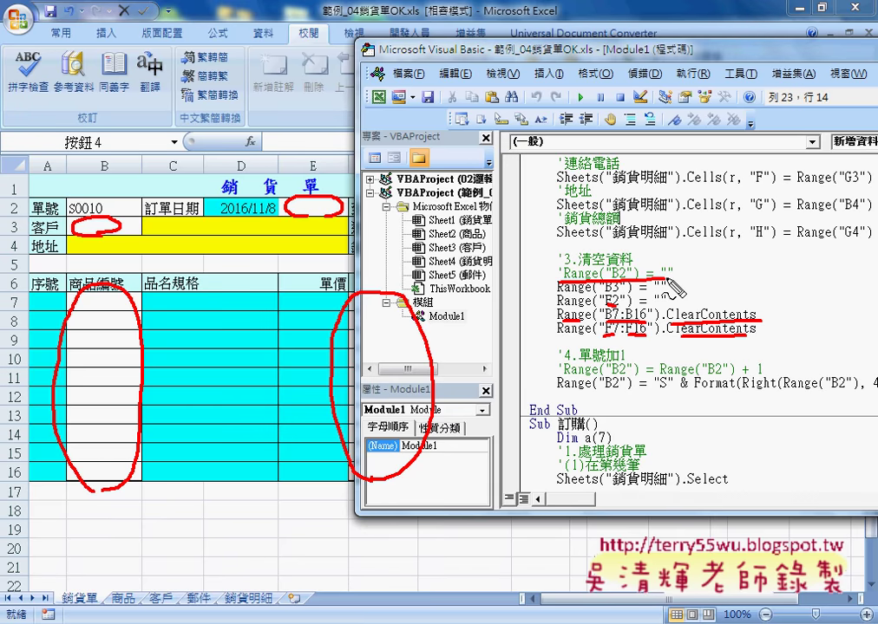
{"action": "key", "text": "Escape"}
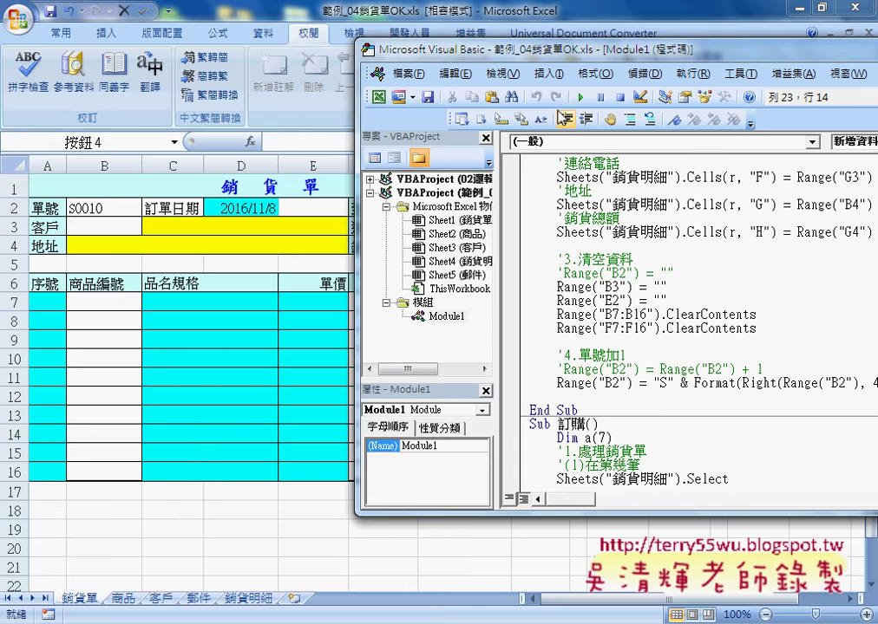
Comment out the S-prefixed numbering line and reactivate the plain Range("B2") + 1 increment
{"action": "left_click_drag", "start_coordinate": [560, 52], "coordinate": [380, 57]}
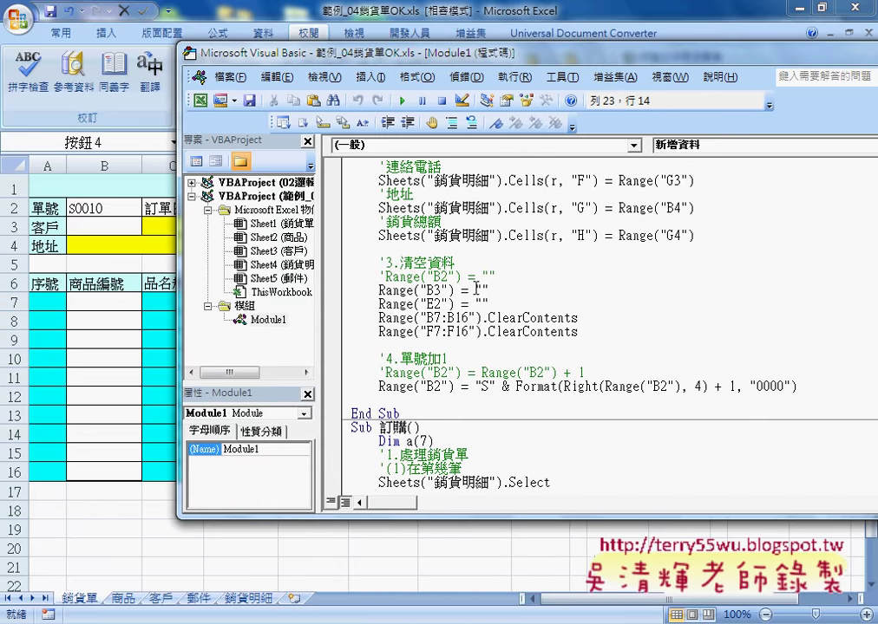
{"action": "left_click", "coordinate": [378, 388]}
{"action": "type", "text": "'"}
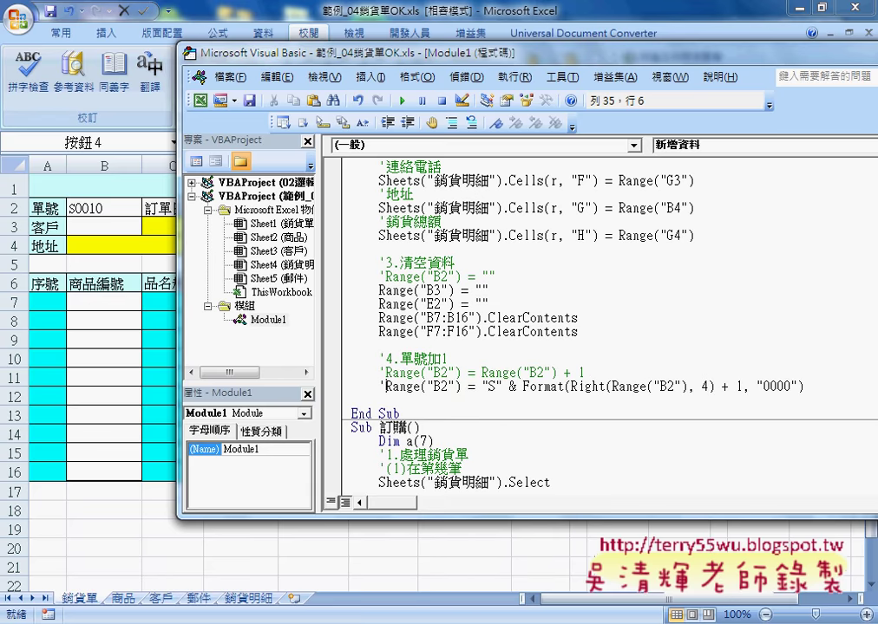
{"action": "key", "text": "Up"}
{"action": "key", "text": "Delete"}
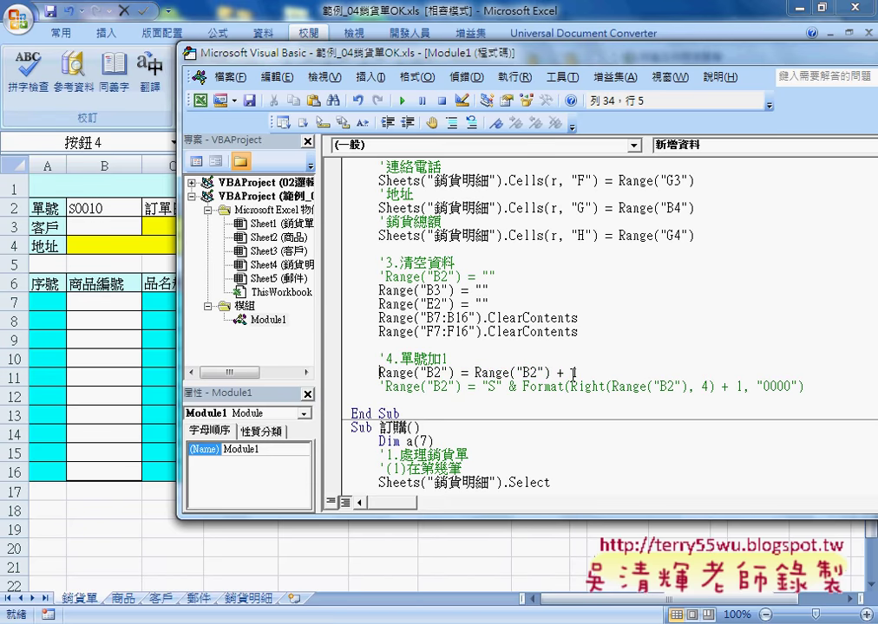
{"action": "left_click_drag", "start_coordinate": [575, 373], "coordinate": [475, 373]}
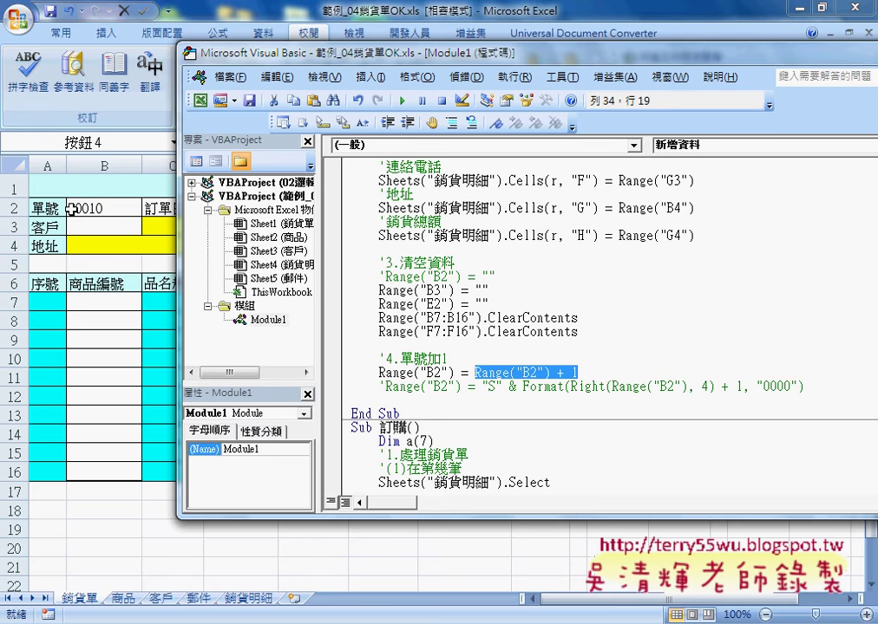
Restore the S-prefixed numbering line and highlight its "S" prefix and Format(..., "0000") expression
{"action": "left_click", "coordinate": [382, 387]}
{"action": "key", "text": "Delete"}
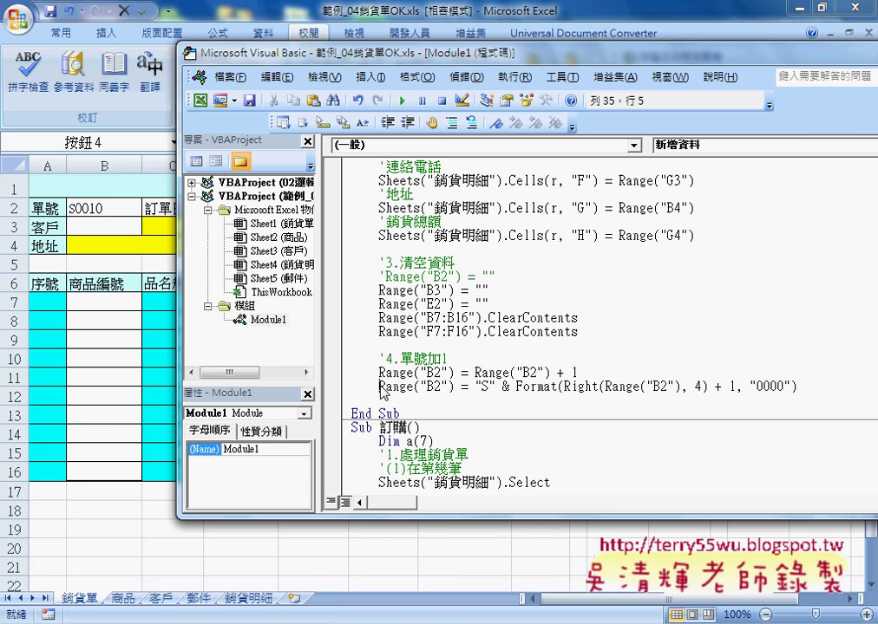
{"action": "type", "text": "'"}
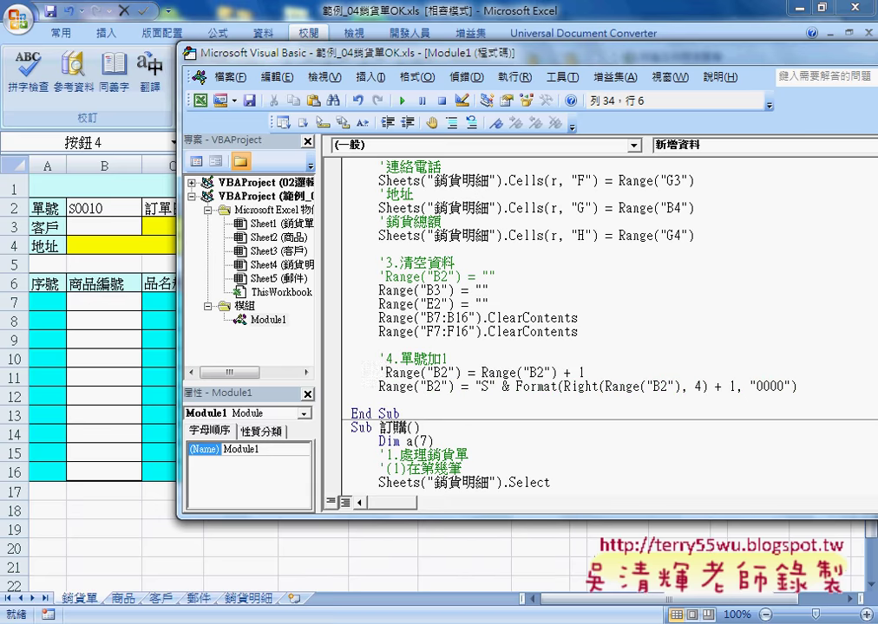
{"action": "double_click", "coordinate": [482, 387]}
{"action": "left_click_drag", "start_coordinate": [483, 387], "coordinate": [496, 387]}
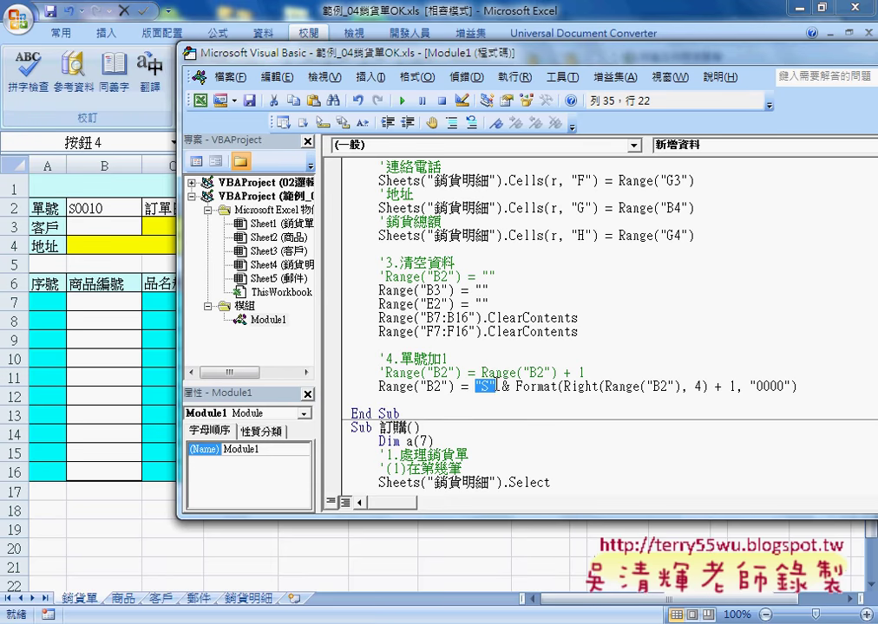
{"action": "left_click", "coordinate": [507, 387]}
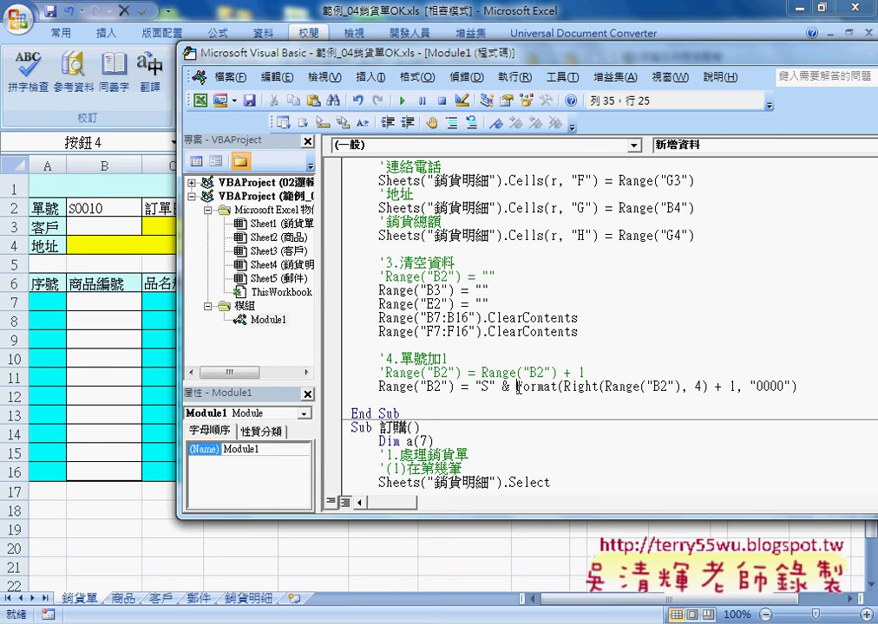
{"action": "left_click_drag", "start_coordinate": [516, 387], "coordinate": [802, 385]}
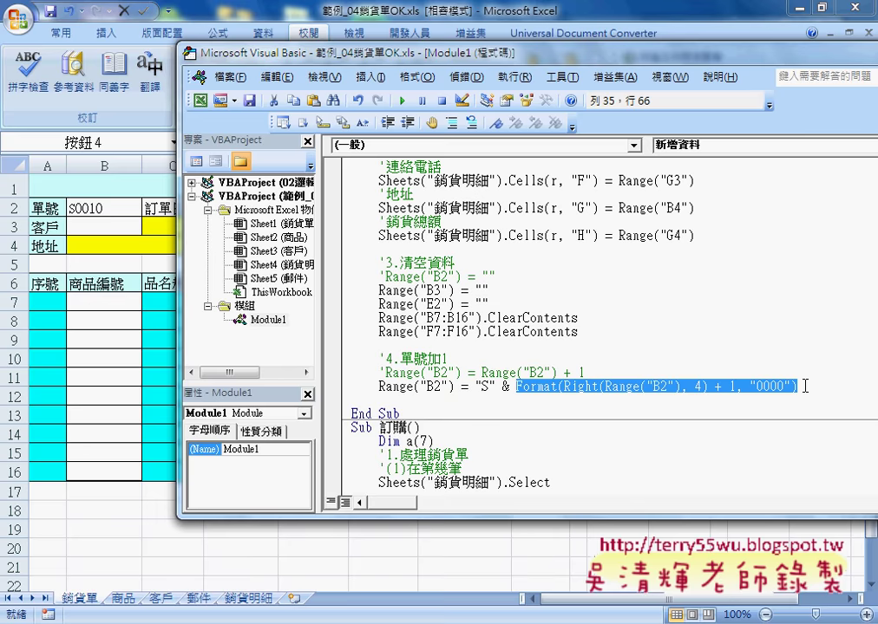
{"action": "left_click_drag", "start_coordinate": [804, 387], "coordinate": [567, 387]}
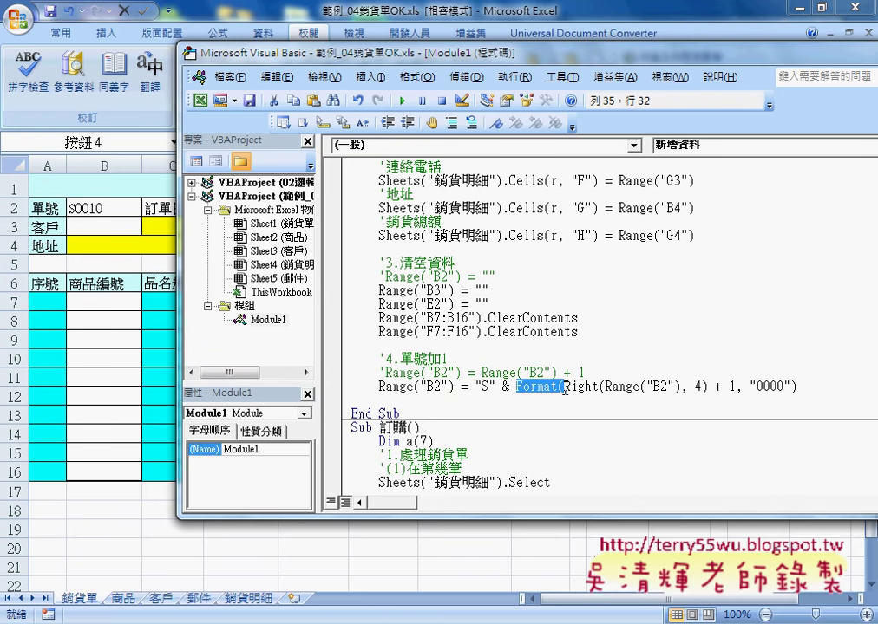
Strip the Format wrapper and padding, leaving Right(Range("B2"), 4)+1 on the order-number line
{"action": "key", "text": "Delete"}
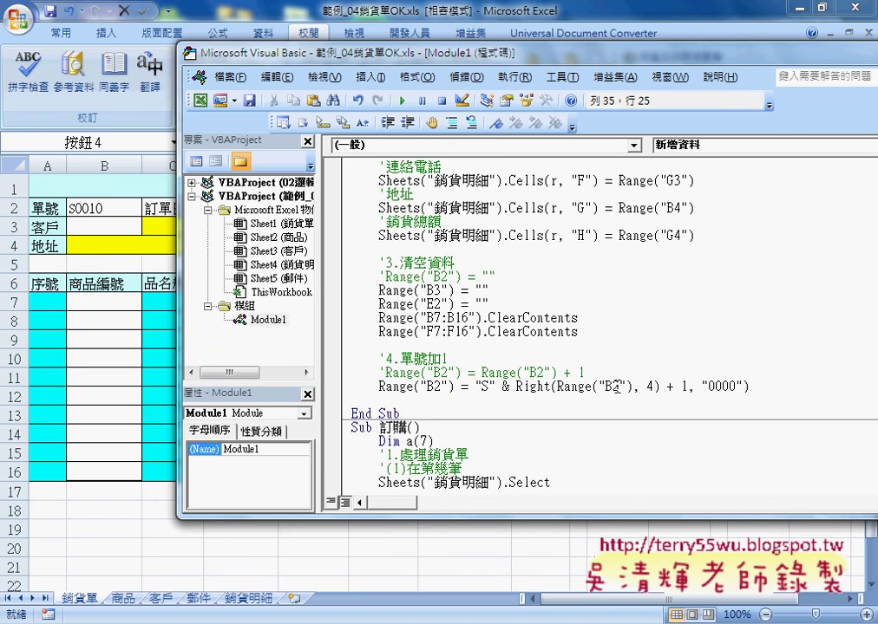
{"action": "left_click_drag", "start_coordinate": [667, 387], "coordinate": [762, 388]}
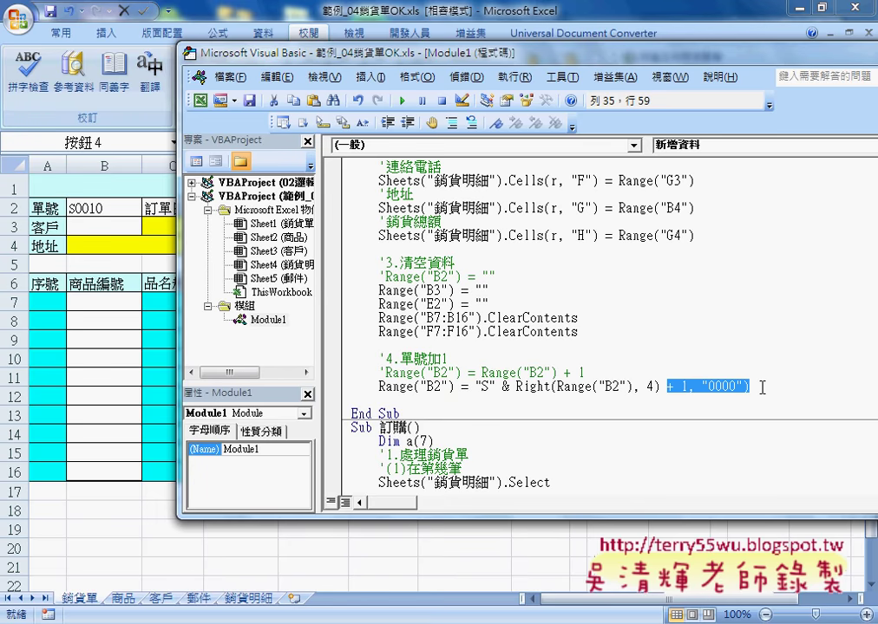
{"action": "key", "text": "Delete"}
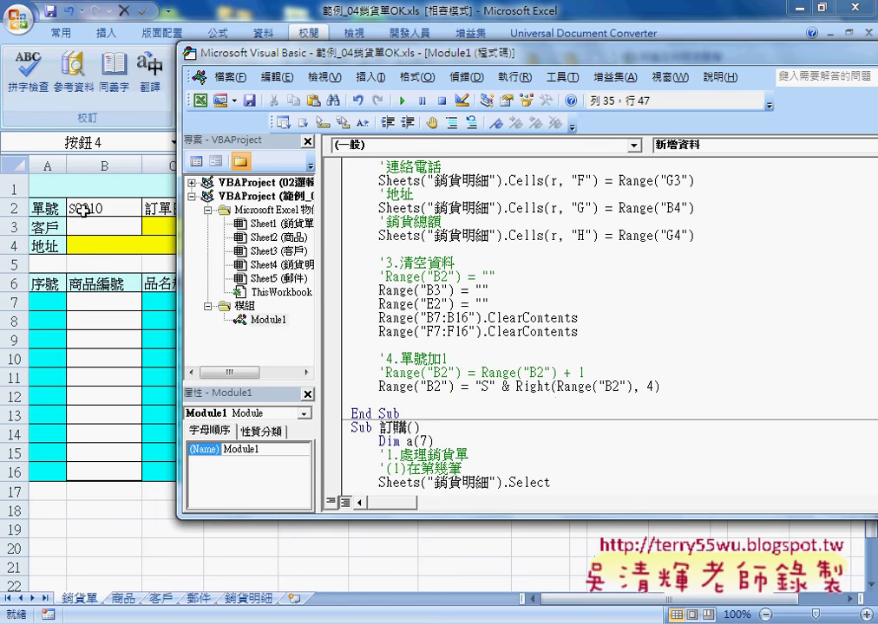
{"action": "left_click_drag", "start_coordinate": [550, 386], "coordinate": [628, 387]}
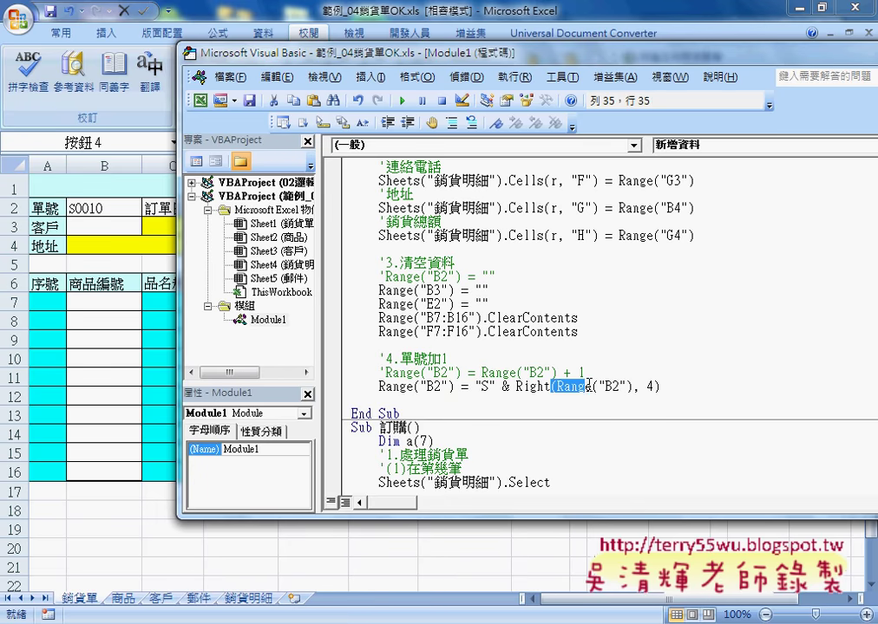
{"action": "left_click", "coordinate": [674, 390]}
{"action": "type", "text": "+"}
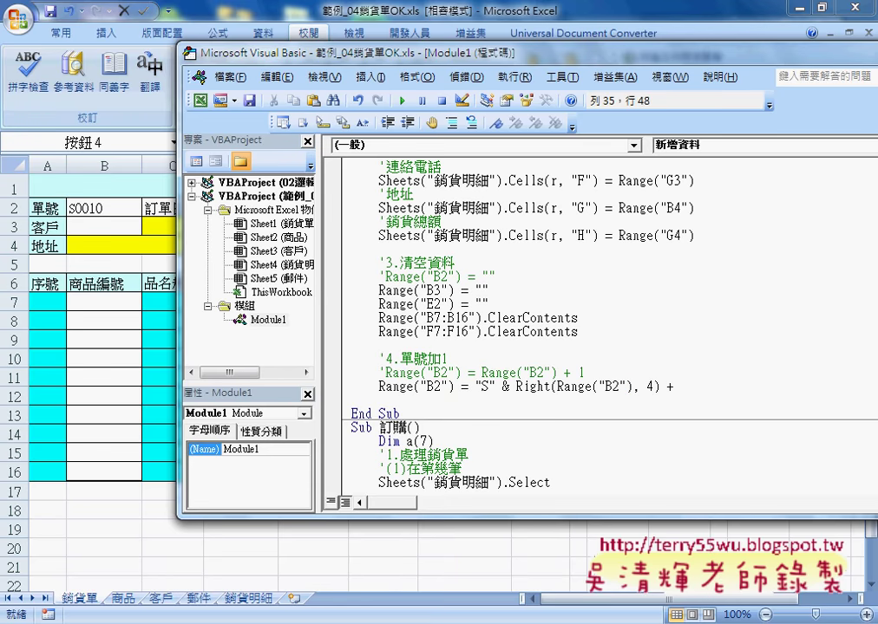
{"action": "type", "text": "1"}
Wrap Right(Range("B2"), 4)+1 in Format(..., "0000") to rebuild the order-number expression
{"action": "left_click_drag", "start_coordinate": [515, 387], "coordinate": [659, 387]}
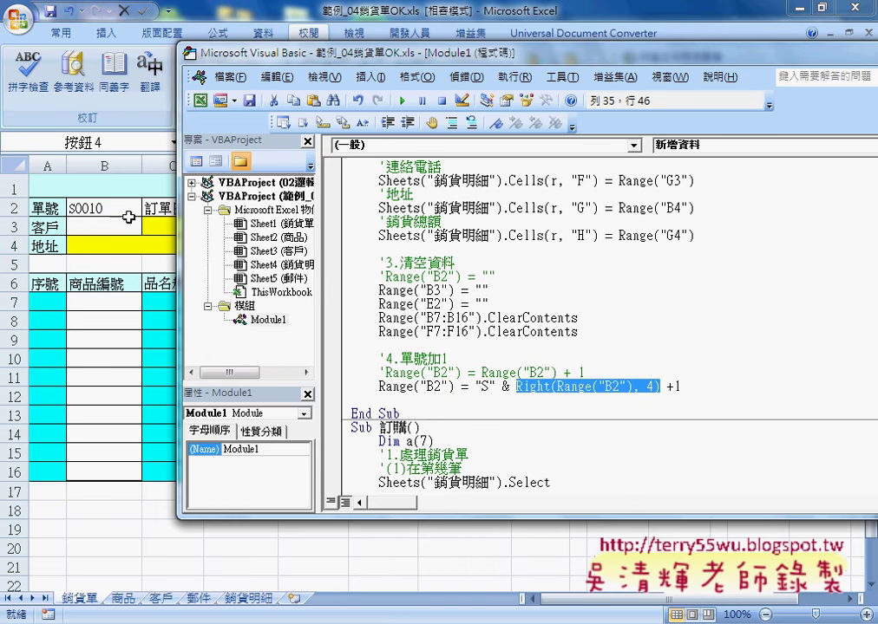
{"action": "left_click_drag", "start_coordinate": [681, 386], "coordinate": [517, 387]}
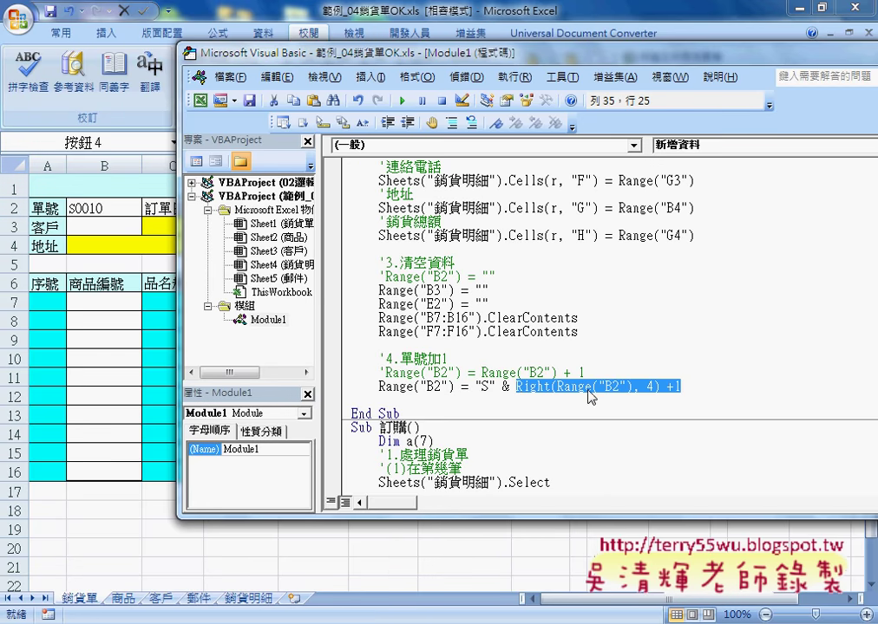
{"action": "left_click", "coordinate": [524, 388]}
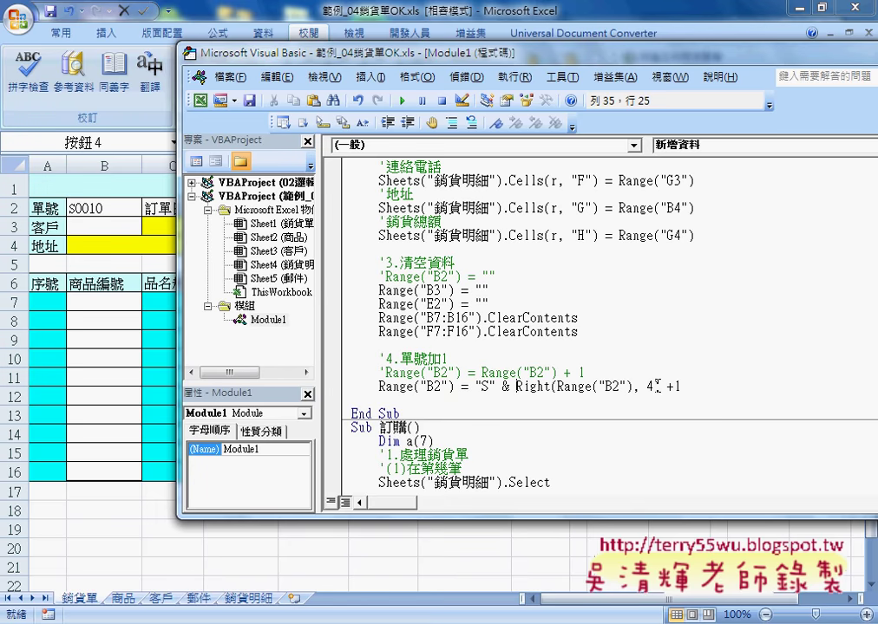
{"action": "type", "text": "f"}
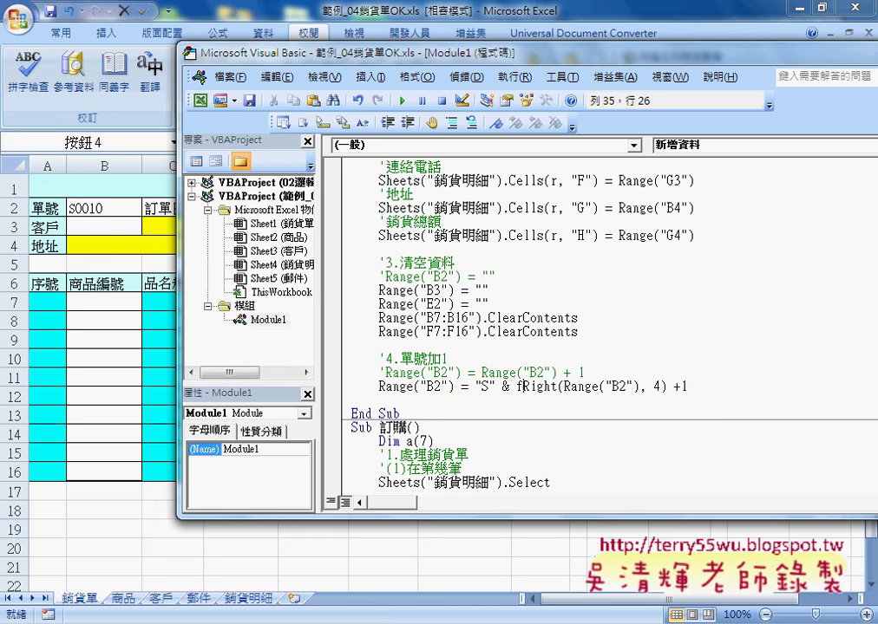
{"action": "type", "text": "or"}
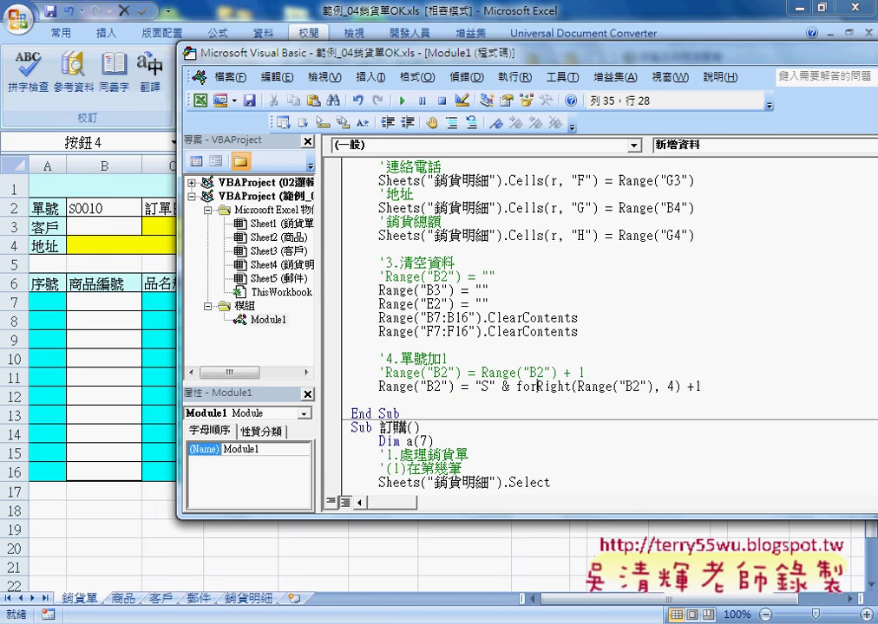
{"action": "type", "text": "mat"}
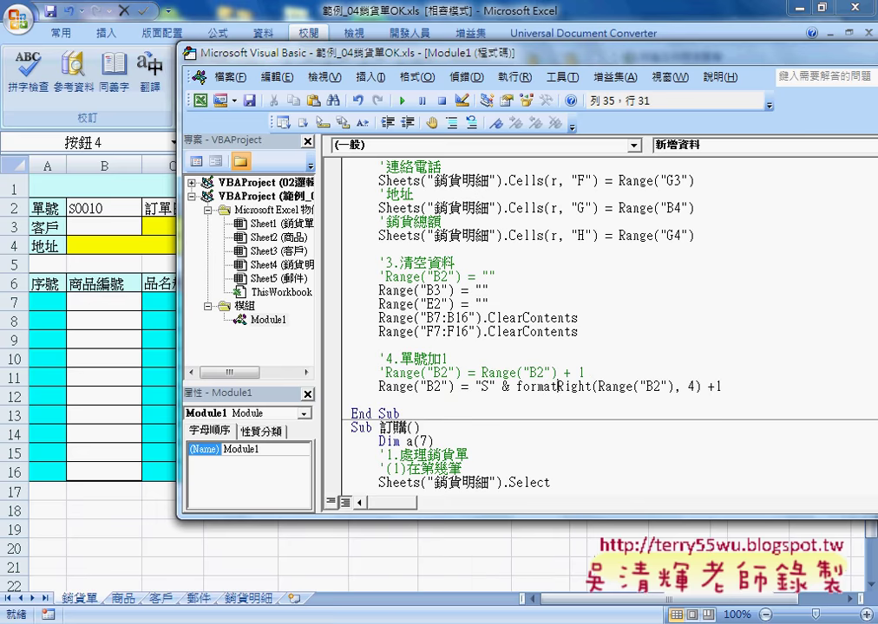
{"action": "type", "text": "("}
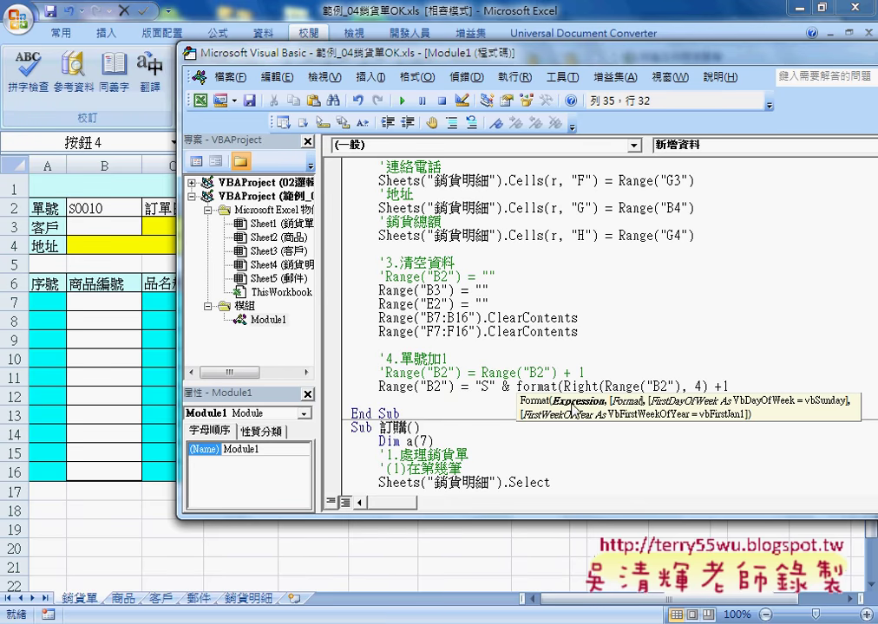
{"action": "left_click", "coordinate": [746, 384]}
{"action": "type", "text": ","}
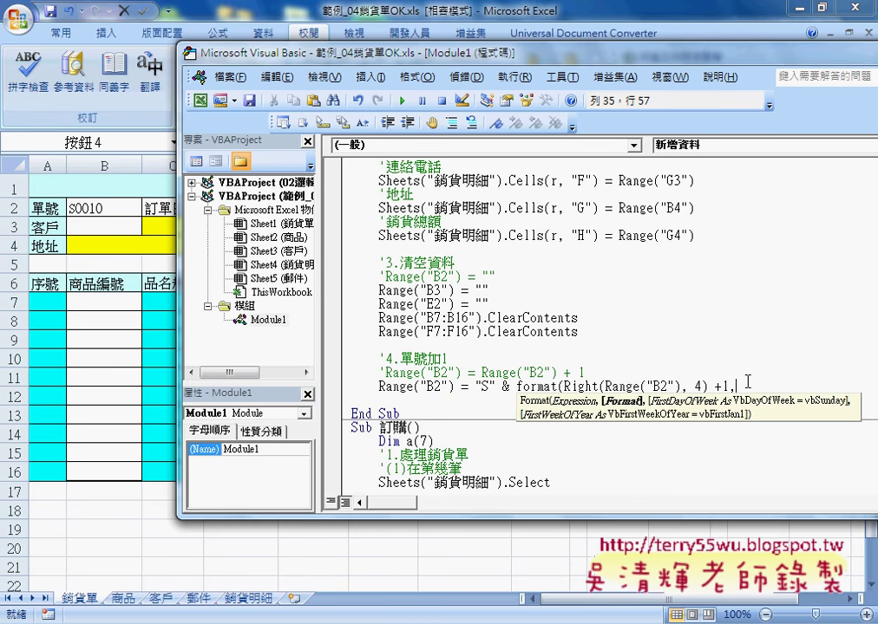
{"action": "type", "text": "\"0"}
{"action": "type", "text": "000\""}
{"action": "type", "text": ")"}
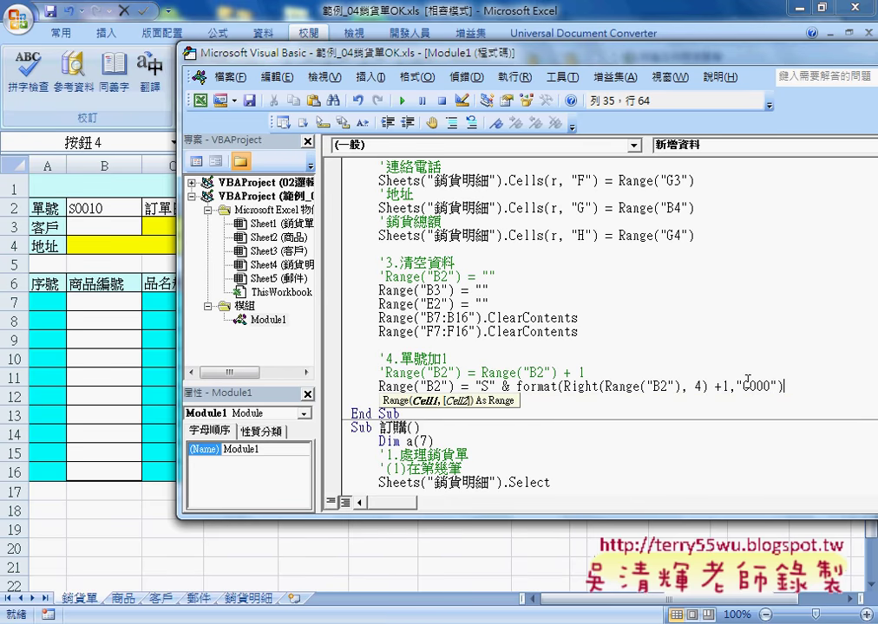
{"action": "left_click", "coordinate": [710, 458]}
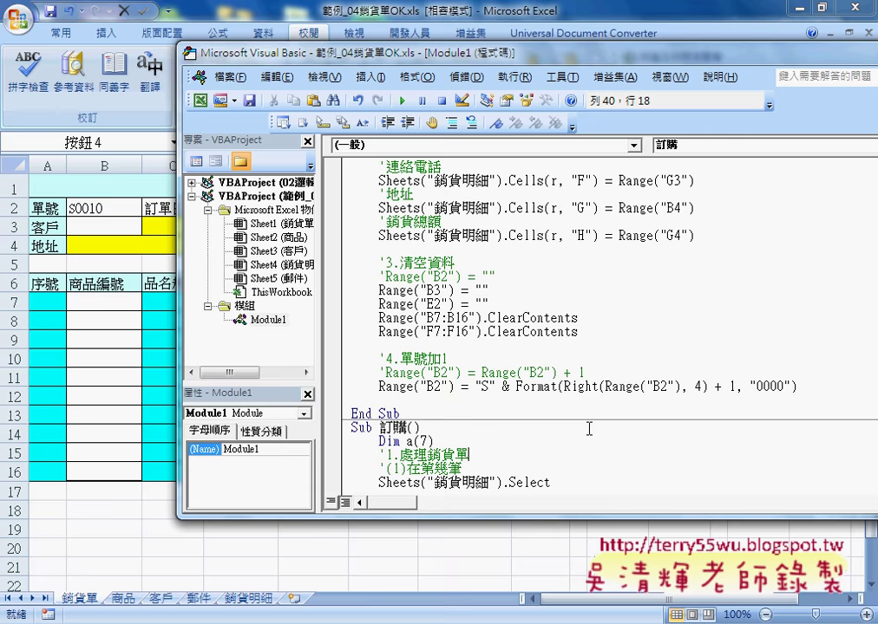
{"action": "left_click", "coordinate": [561, 386]}
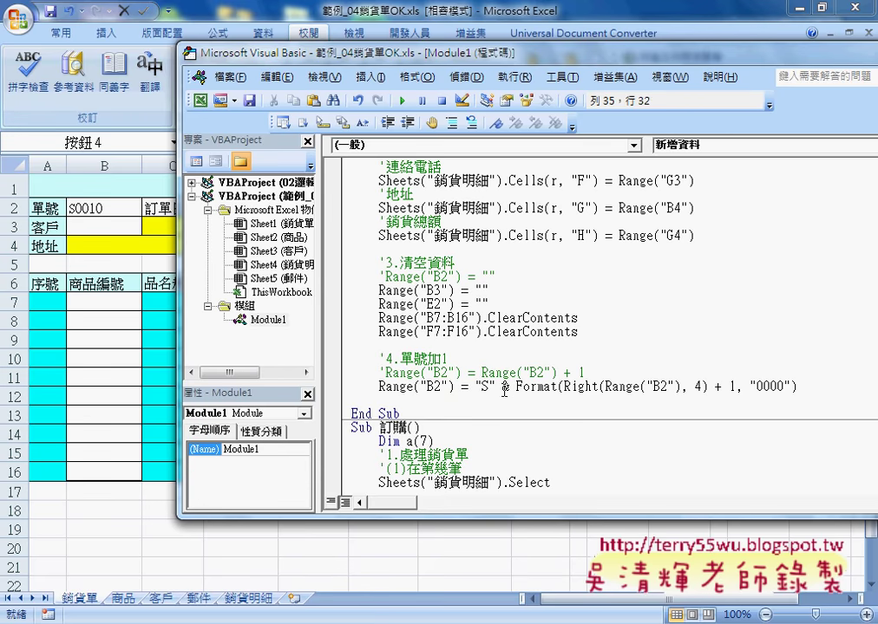
{"action": "left_click_drag", "start_coordinate": [476, 388], "coordinate": [797, 386]}
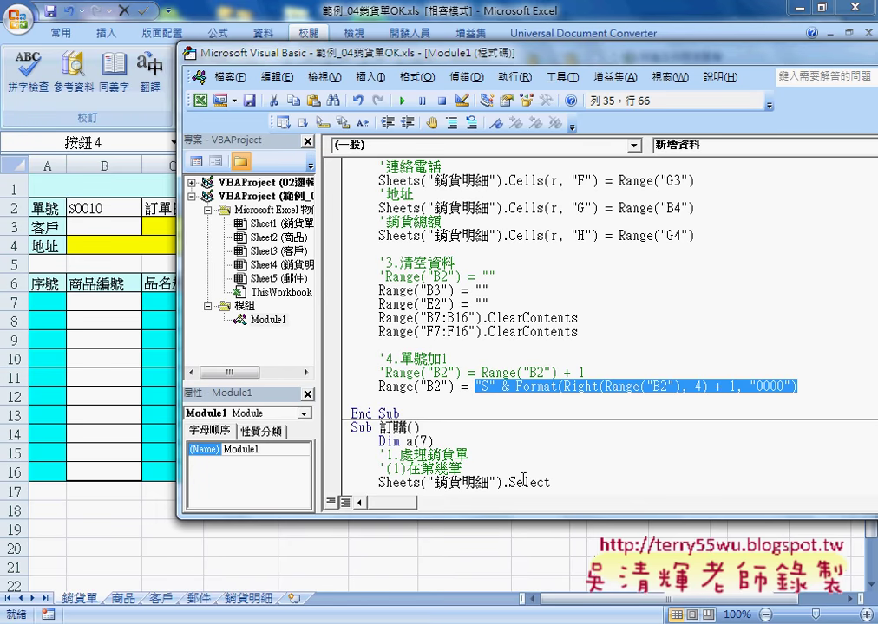
Scroll the 新增資料 code up to its first If line, briefly checking the invoice sheet
{"action": "scroll", "coordinate": [531, 425], "scroll_direction": "up", "scroll_amount": 1}
{"action": "scroll", "coordinate": [530, 425], "scroll_direction": "up", "scroll_amount": 2}
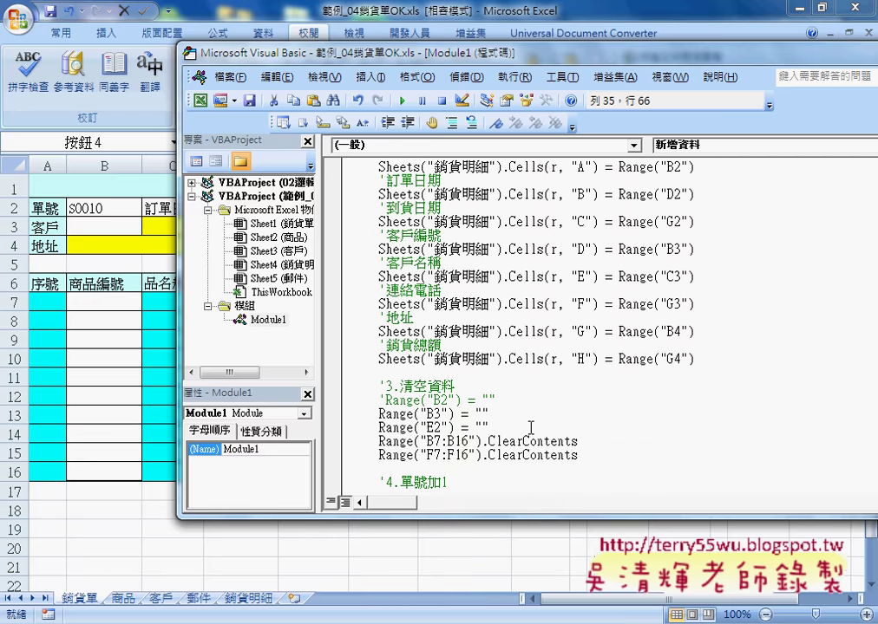
{"action": "scroll", "coordinate": [530, 425], "scroll_direction": "up", "scroll_amount": 1}
{"action": "scroll", "coordinate": [530, 428], "scroll_direction": "up", "scroll_amount": 2}
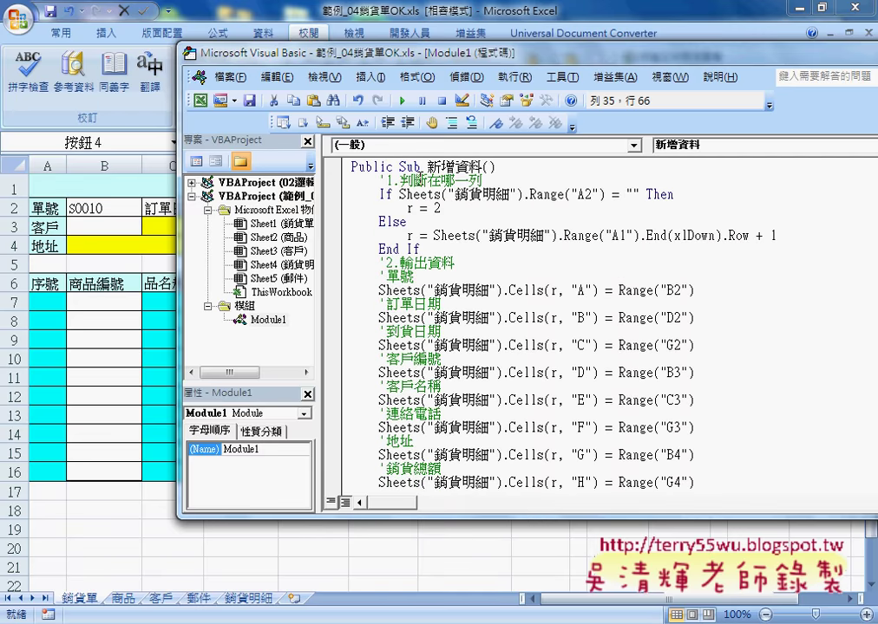
{"action": "scroll", "coordinate": [442, 340], "scroll_direction": "down", "scroll_amount": 2}
{"action": "scroll", "coordinate": [442, 340], "scroll_direction": "down", "scroll_amount": 1}
{"action": "scroll", "coordinate": [442, 340], "scroll_direction": "down", "scroll_amount": 1}
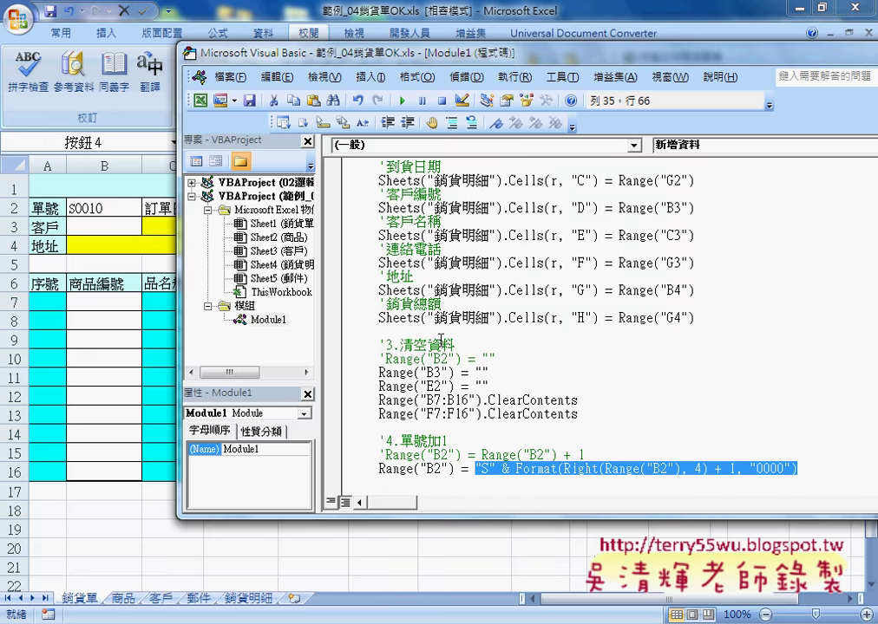
{"action": "left_click", "coordinate": [180, 305]}
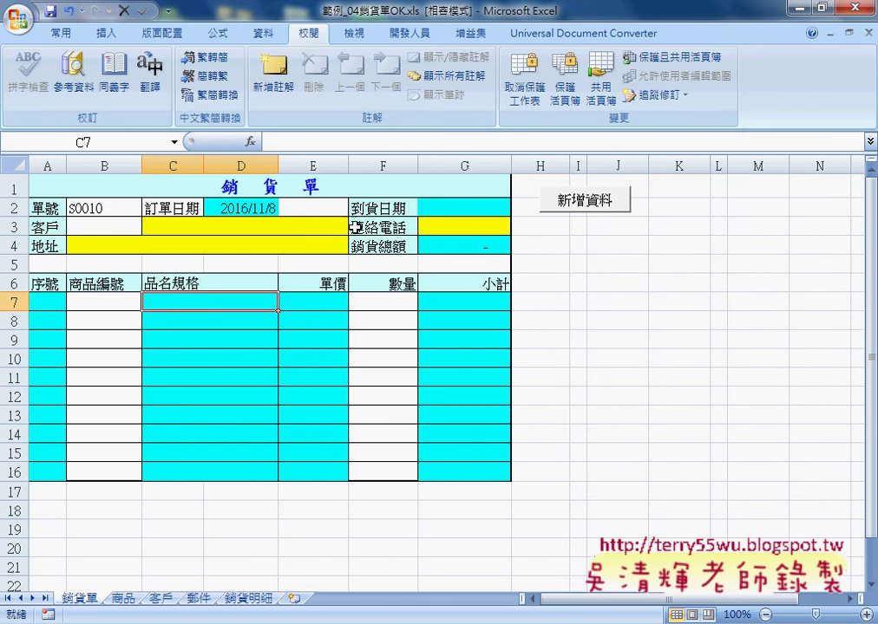
{"action": "left_click", "coordinate": [471, 579]}
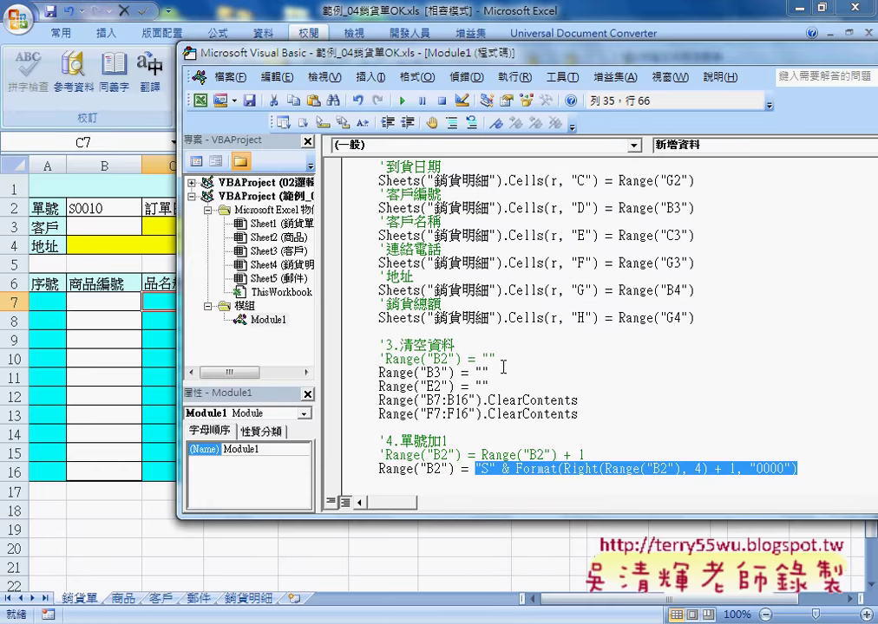
{"action": "scroll", "coordinate": [501, 364], "scroll_direction": "up", "scroll_amount": 5}
Set a breakpoint on the first If line, then pick customer 0003 and 3普通件 delivery
{"action": "left_click", "coordinate": [339, 195]}
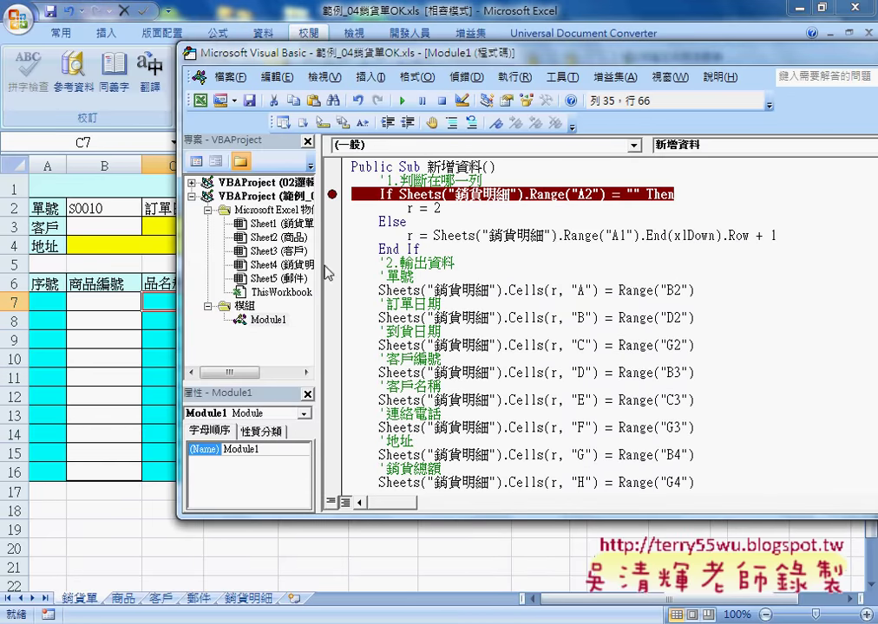
{"action": "left_click", "coordinate": [122, 225]}
{"action": "left_click", "coordinate": [148, 229]}
{"action": "left_click", "coordinate": [80, 262]}
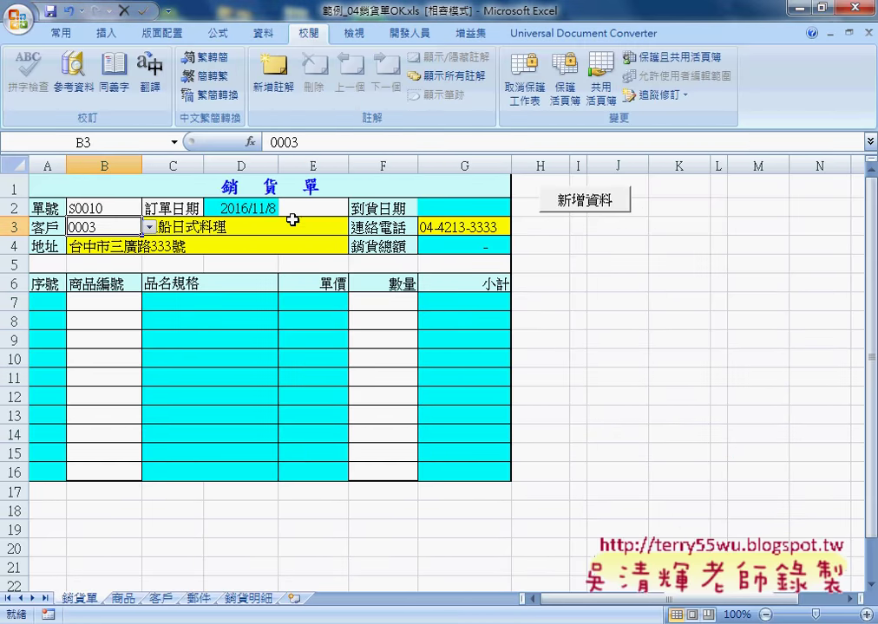
{"action": "left_click", "coordinate": [338, 209]}
{"action": "left_click", "coordinate": [356, 208]}
{"action": "left_click", "coordinate": [304, 222]}
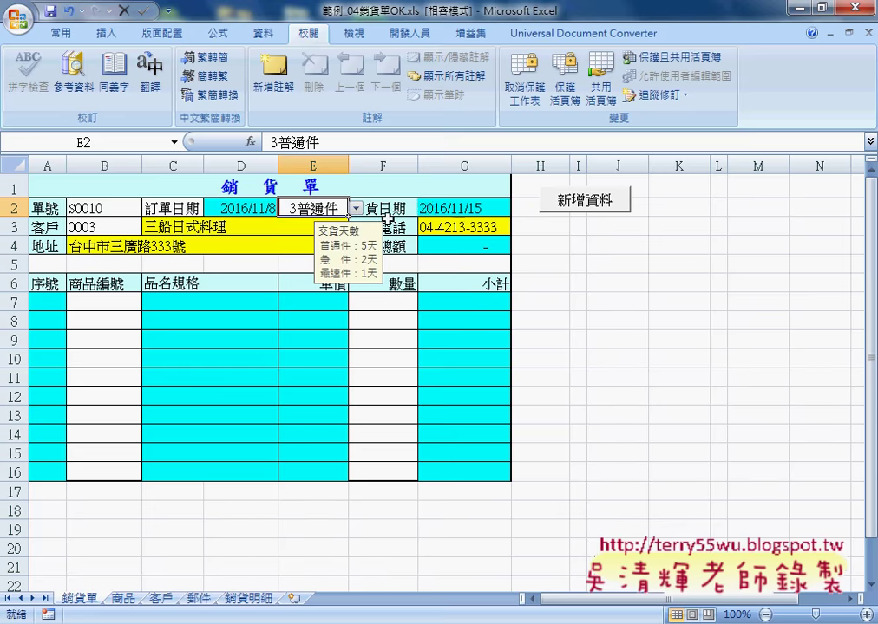
Choose product A2103 in B7 and A2101 in B8
{"action": "left_click", "coordinate": [143, 305]}
{"action": "left_click", "coordinate": [148, 301]}
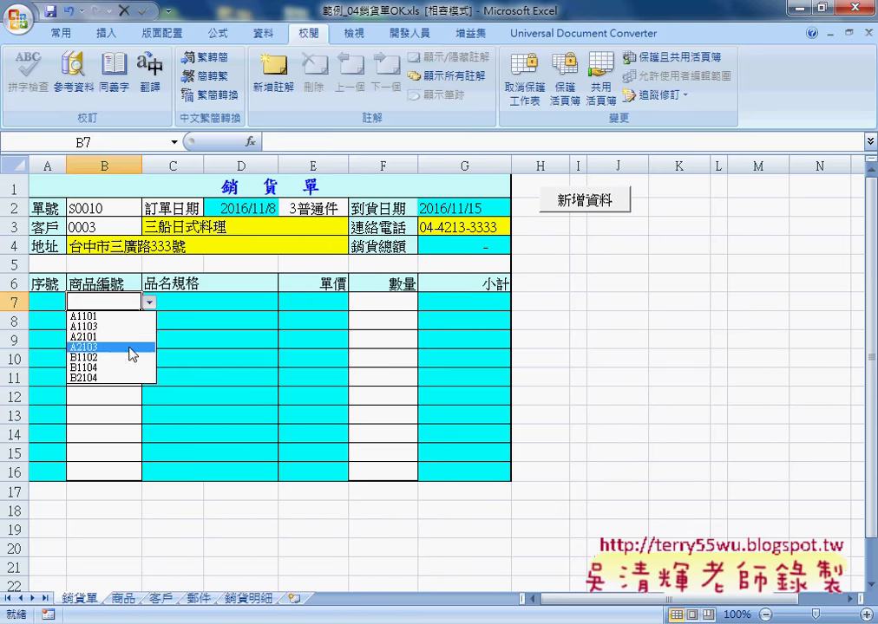
{"action": "left_click", "coordinate": [131, 347]}
{"action": "left_click", "coordinate": [134, 319]}
{"action": "left_click", "coordinate": [149, 321]}
{"action": "left_click", "coordinate": [130, 355]}
Set quantities in F7 and F8 to 3 and run the 新增資料 macro
{"action": "left_click", "coordinate": [380, 304]}
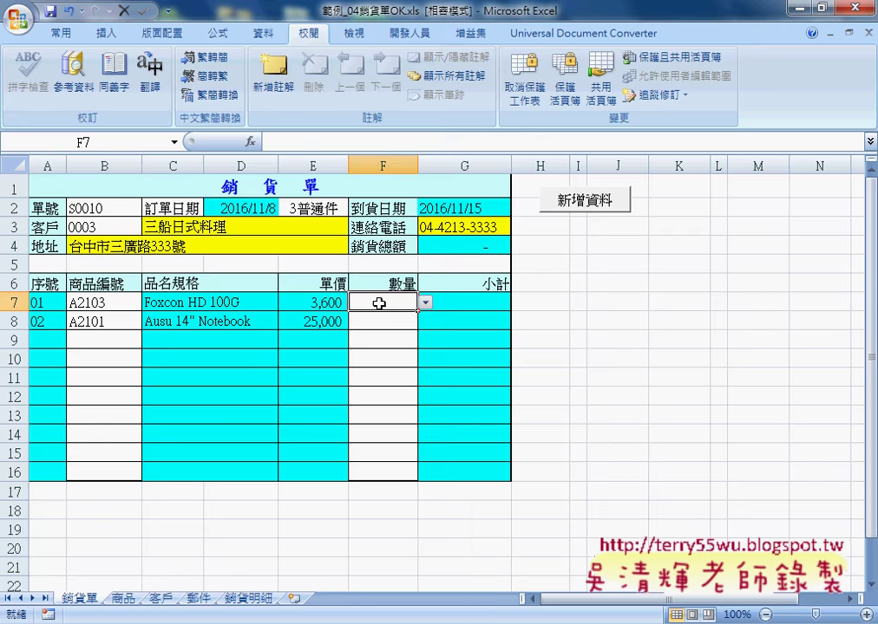
{"action": "left_click", "coordinate": [424, 303]}
{"action": "left_click", "coordinate": [401, 339]}
{"action": "left_click", "coordinate": [397, 321]}
{"action": "left_click", "coordinate": [425, 321]}
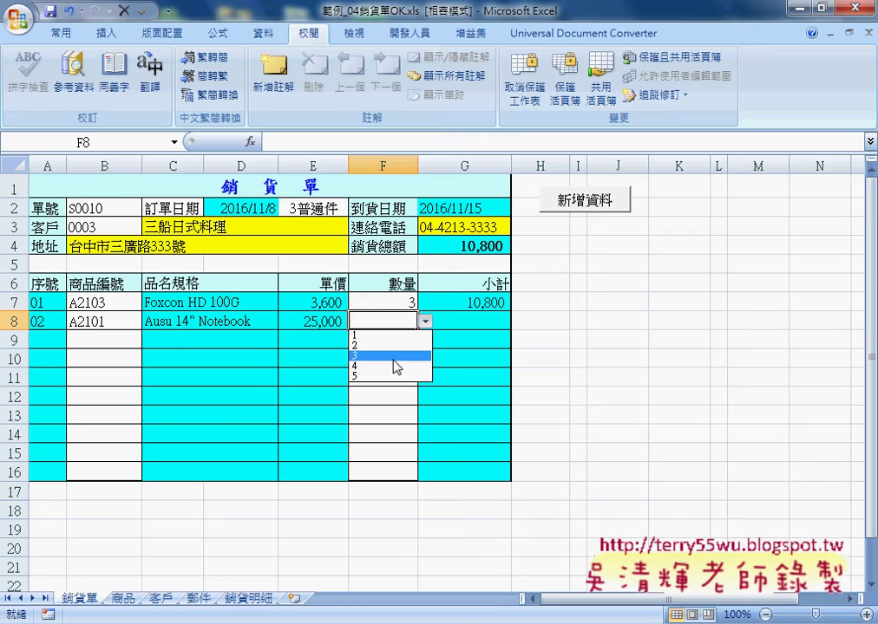
{"action": "left_click", "coordinate": [399, 357]}
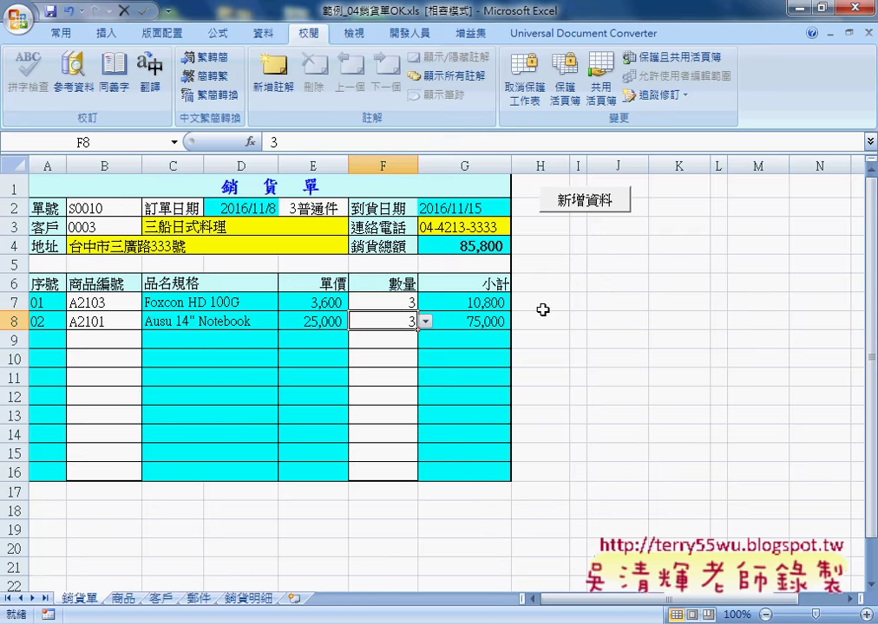
{"action": "left_click", "coordinate": [588, 203]}
Step past the breakpoint and check 銷貨明細 before returning to the code
{"action": "left_click_drag", "start_coordinate": [373, 51], "coordinate": [484, 76]}
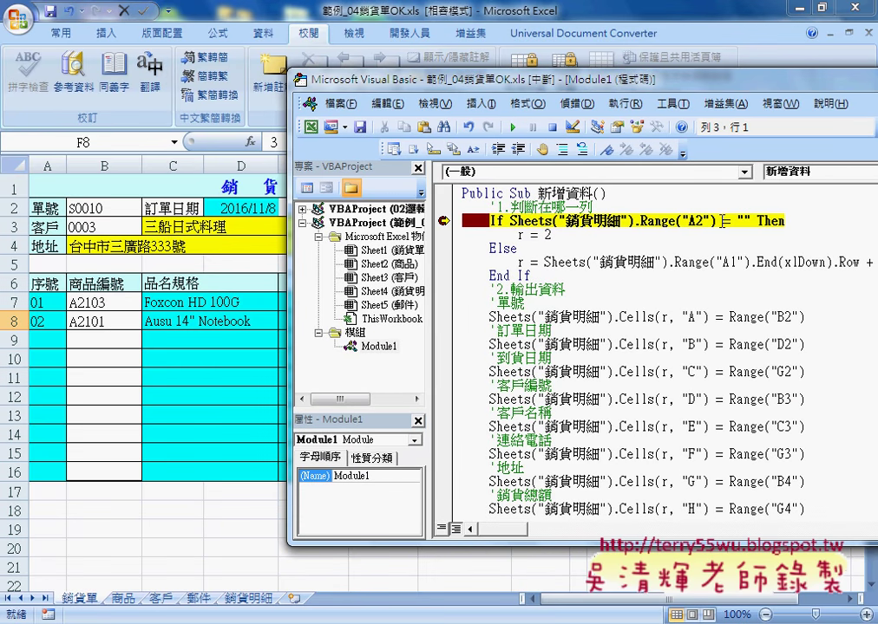
{"action": "key", "text": "F8"}
{"action": "key", "text": "F8"}
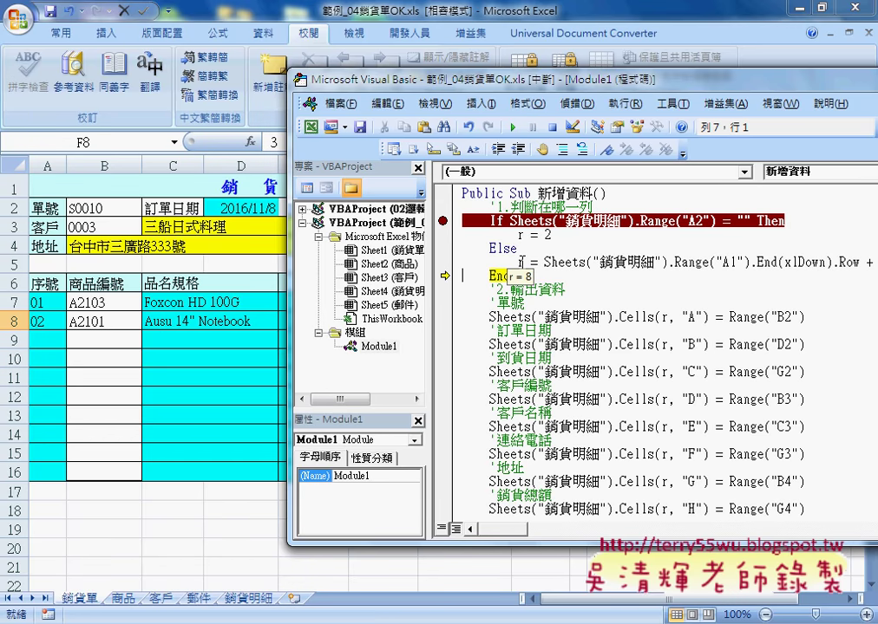
{"action": "left_click", "coordinate": [248, 599]}
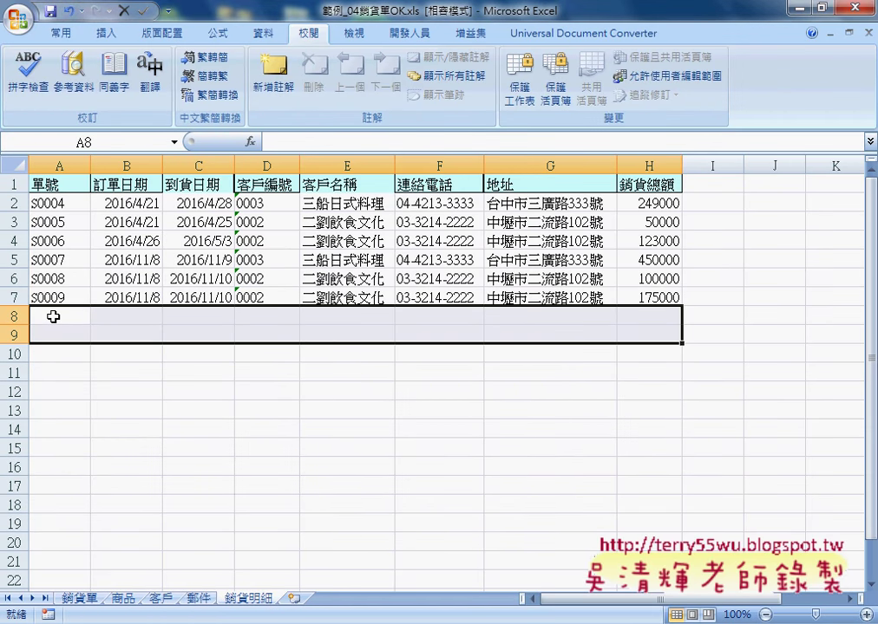
{"action": "left_click", "coordinate": [80, 599]}
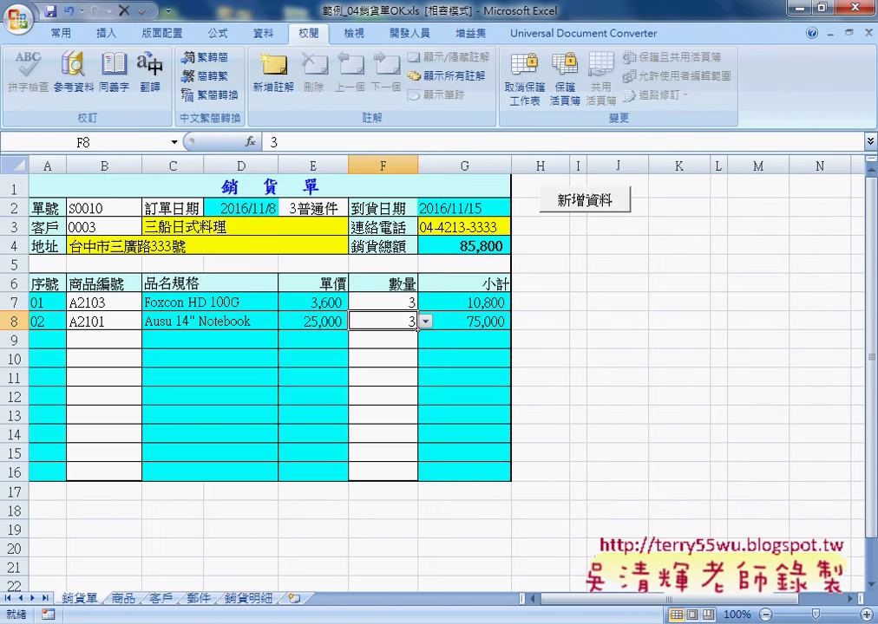
{"action": "left_click", "coordinate": [433, 538]}
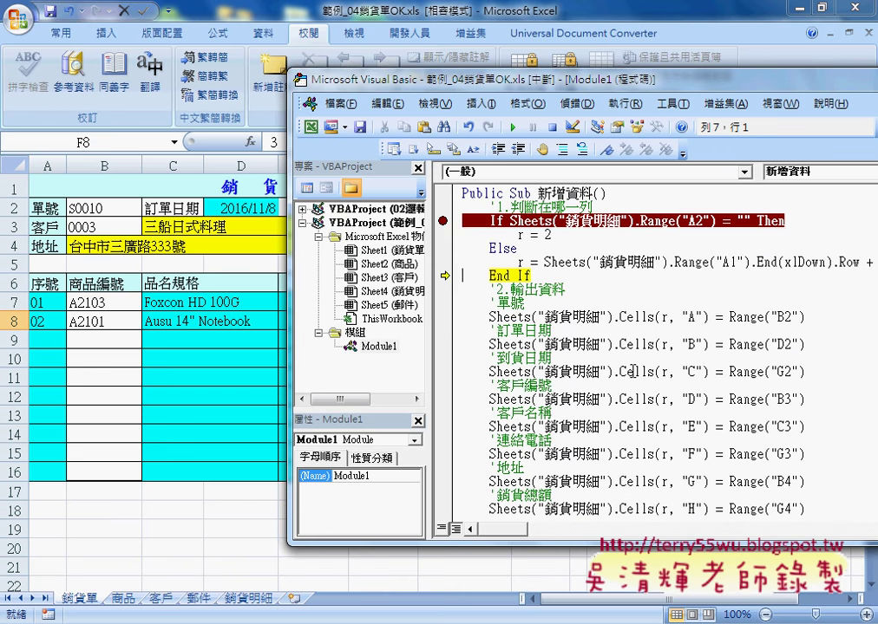
Step through the data-copy statements and confirm the new S0010 row in 銷貨明細
{"action": "key", "text": "F8"}
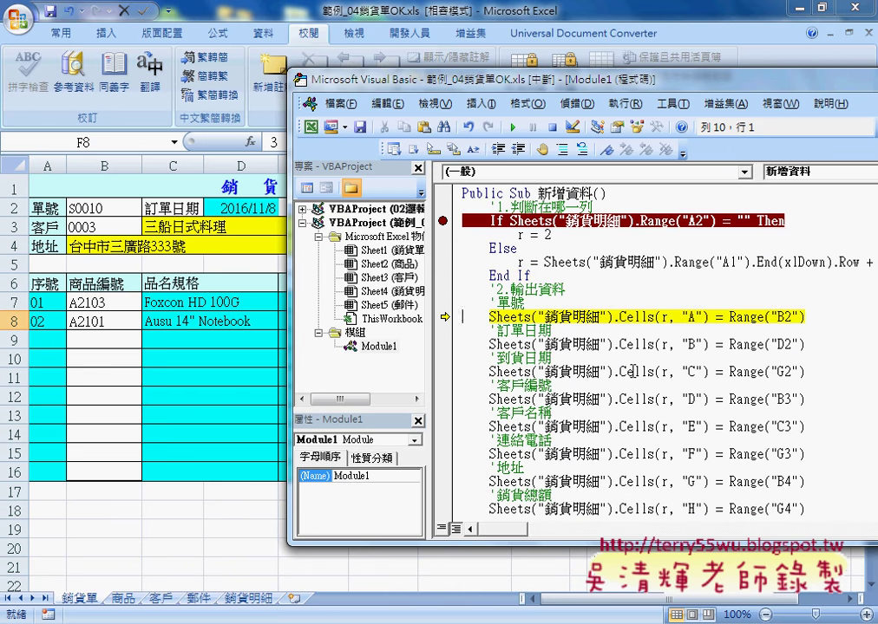
{"action": "mouse_move", "coordinate": [757, 318]}
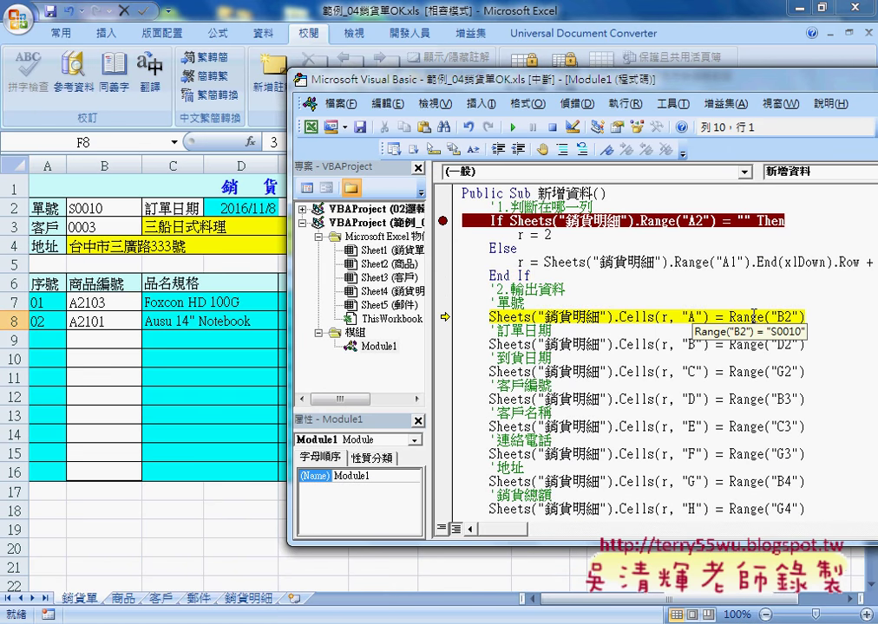
{"action": "key", "text": "F8"}
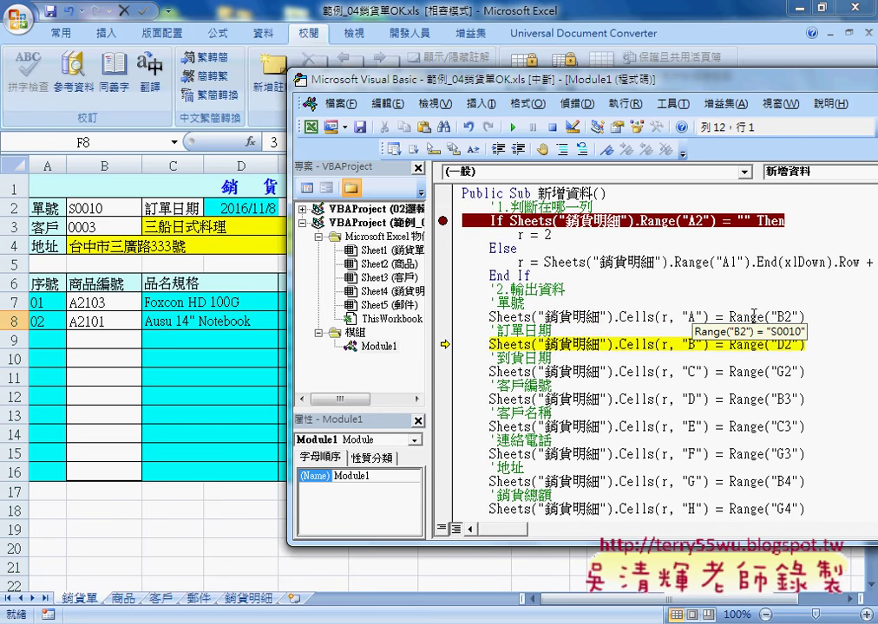
{"action": "key", "text": "F8"}
{"action": "key", "text": "F8"}
{"action": "key", "text": "F8"}
{"action": "key", "text": "F8"}
{"action": "key", "text": "F8"}
{"action": "key", "text": "F8"}
{"action": "key", "text": "F8"}
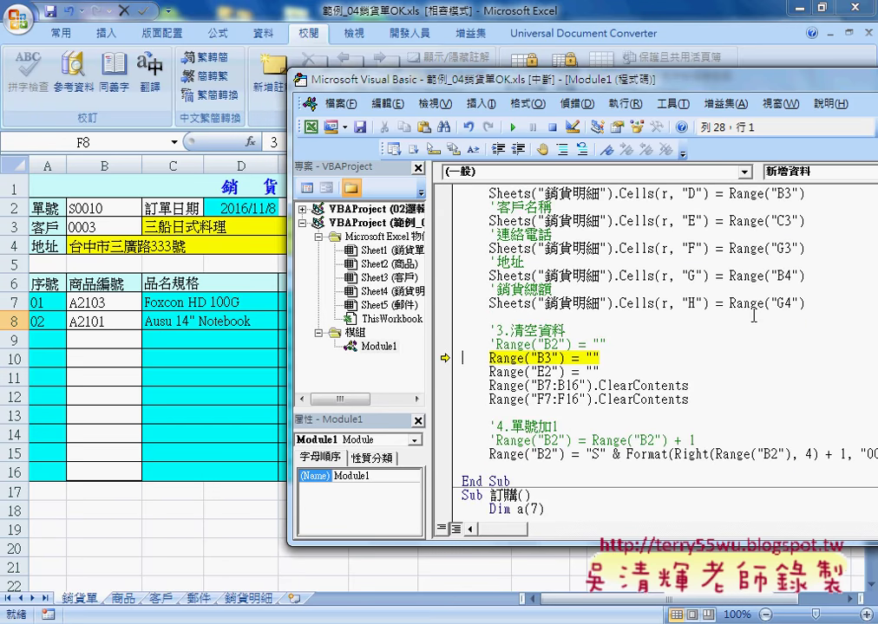
{"action": "left_click", "coordinate": [249, 598]}
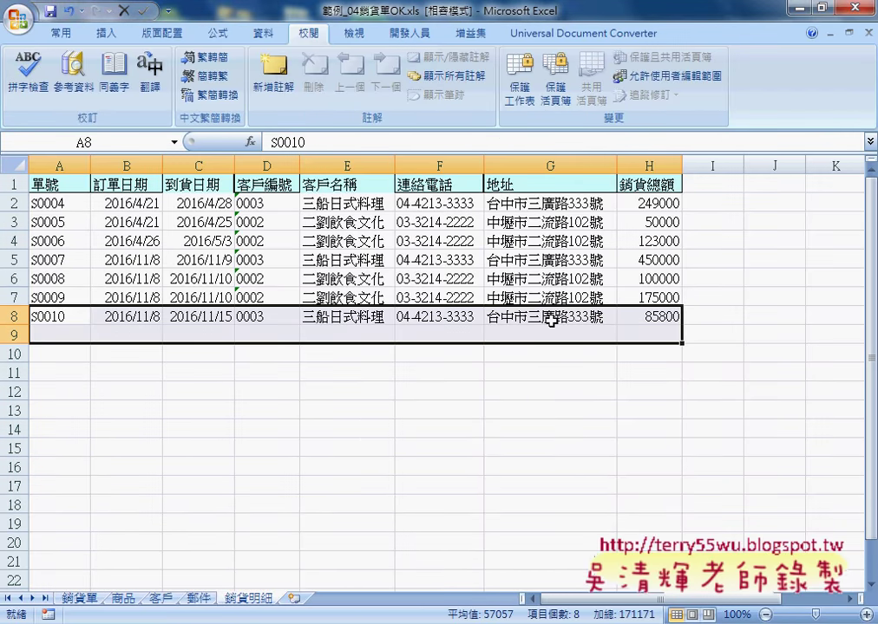
{"action": "left_click", "coordinate": [94, 598]}
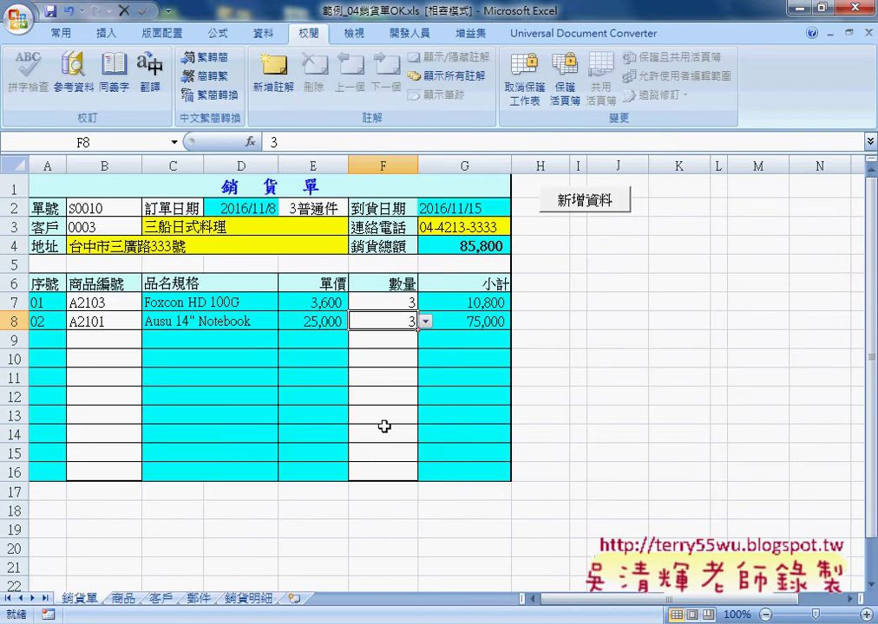
{"action": "left_click", "coordinate": [416, 546]}
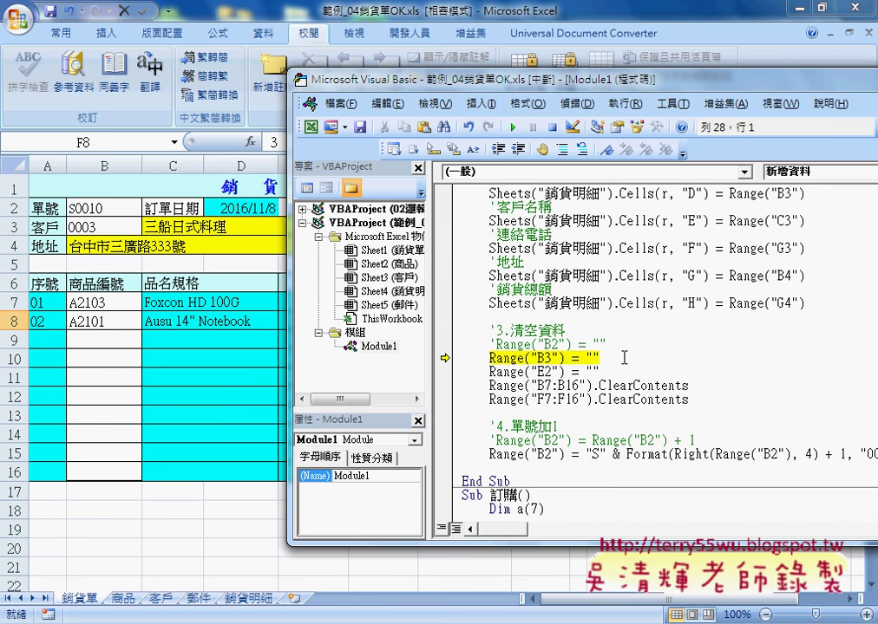
Step through the ClearContents lines to empty the form's customer and item entries
{"action": "key", "text": "F8"}
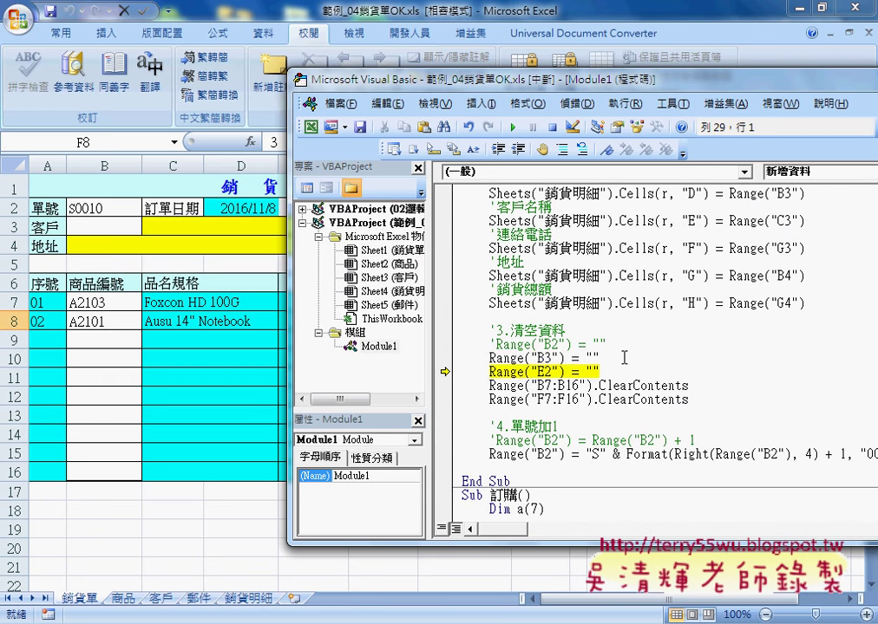
{"action": "key", "text": "F8"}
{"action": "key", "text": "F8"}
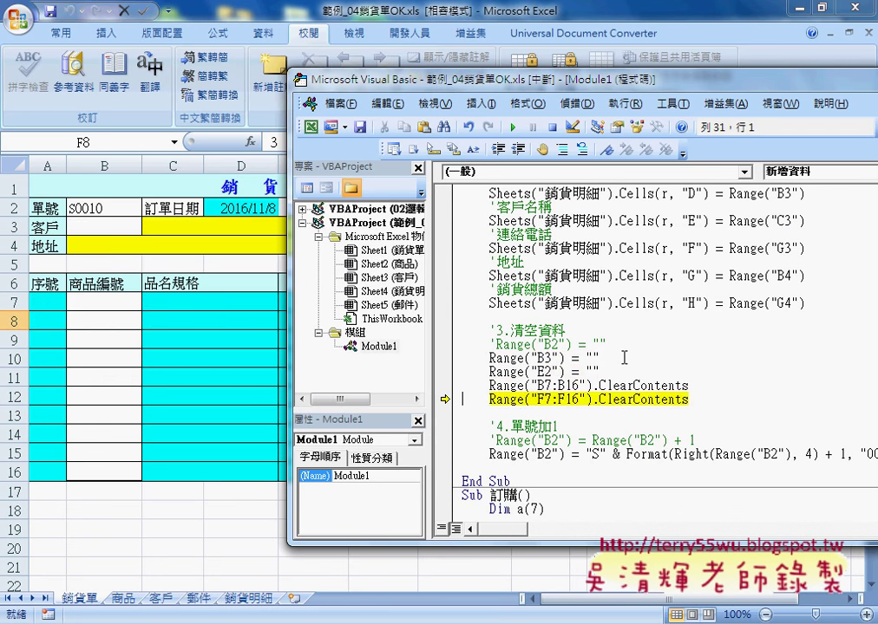
{"action": "key", "text": "F8"}
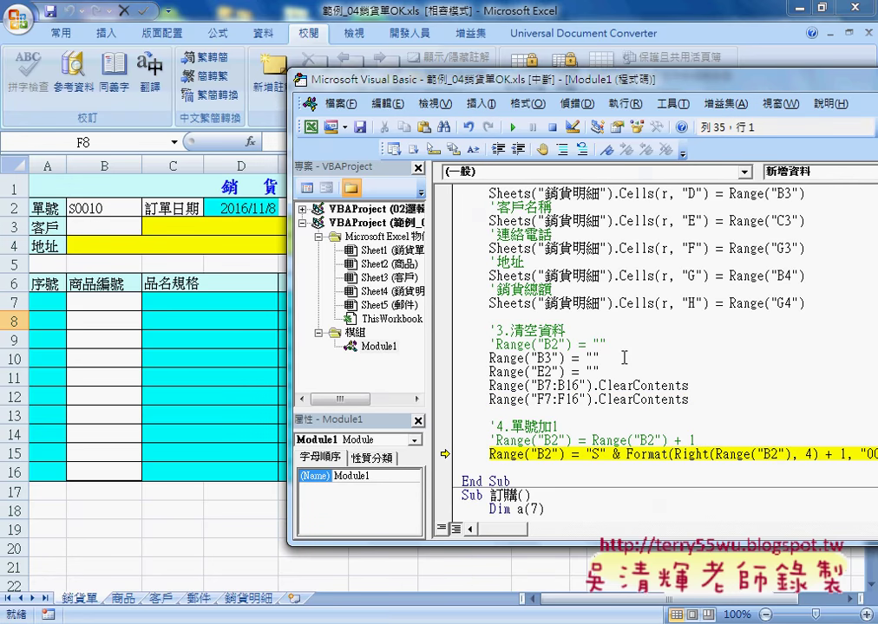
Step the order-number line to S0011, finish 新增資料, and view the blank form
{"action": "mouse_move", "coordinate": [287, 340]}
{"action": "left_mouse_down"}
{"action": "mouse_move", "coordinate": [501, 336]}
{"action": "mouse_move", "coordinate": [362, 338]}
{"action": "left_mouse_up"}
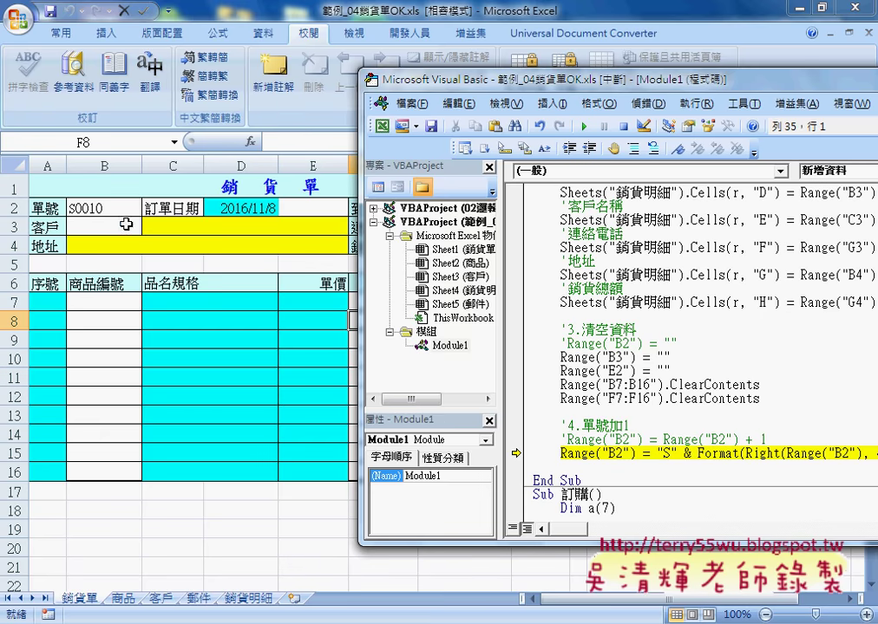
{"action": "key", "text": "F8"}
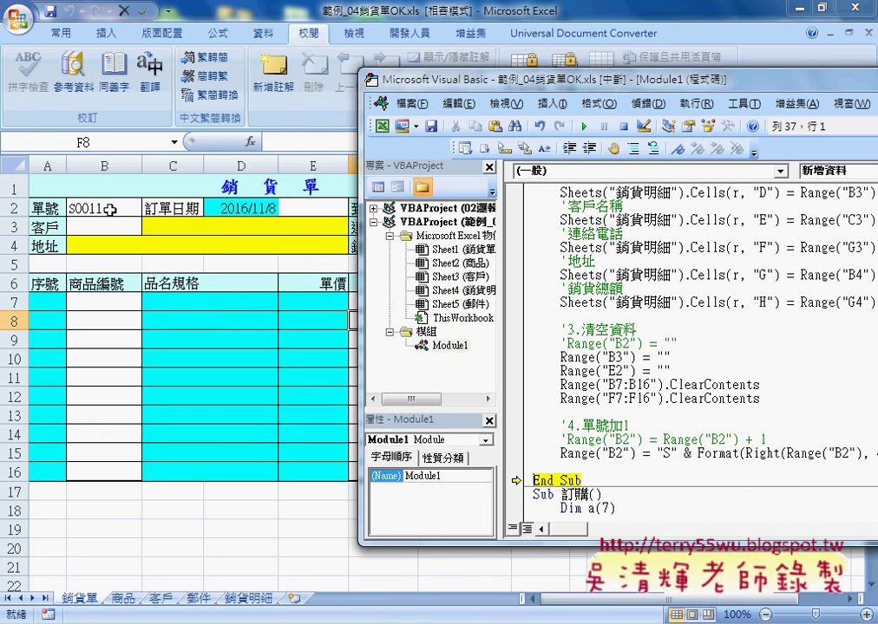
{"action": "left_click_drag", "start_coordinate": [399, 79], "coordinate": [155, 68]}
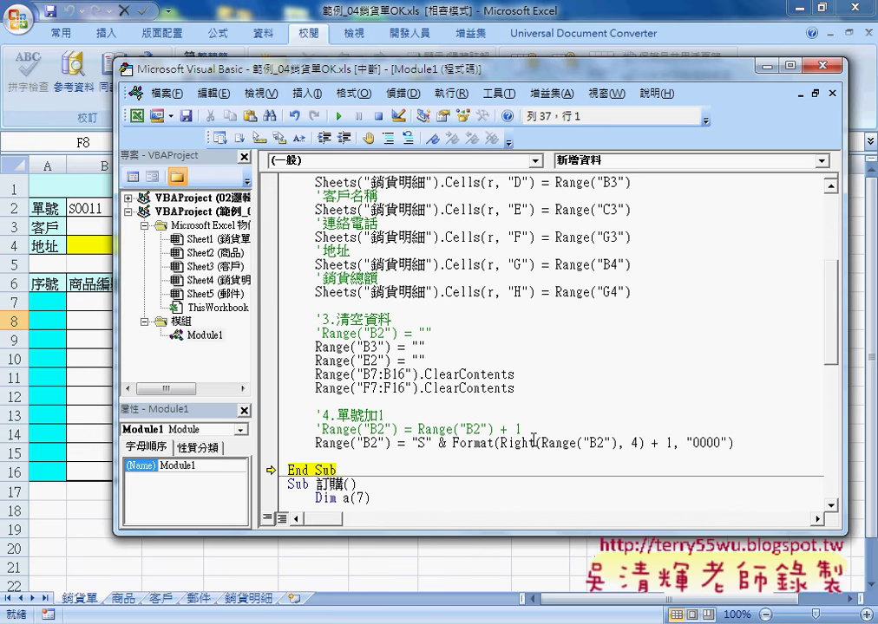
{"action": "key", "text": "F8"}
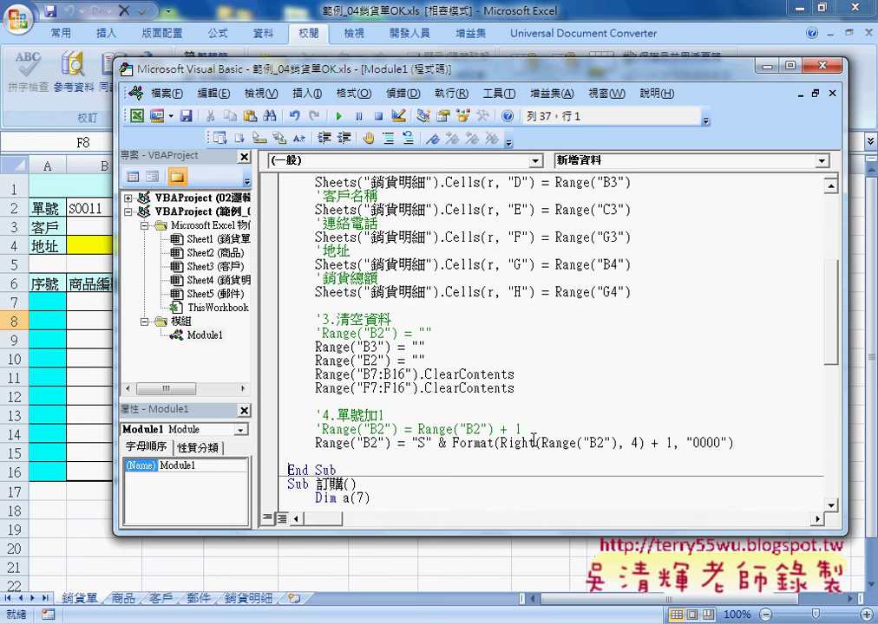
{"action": "left_click", "coordinate": [440, 12]}
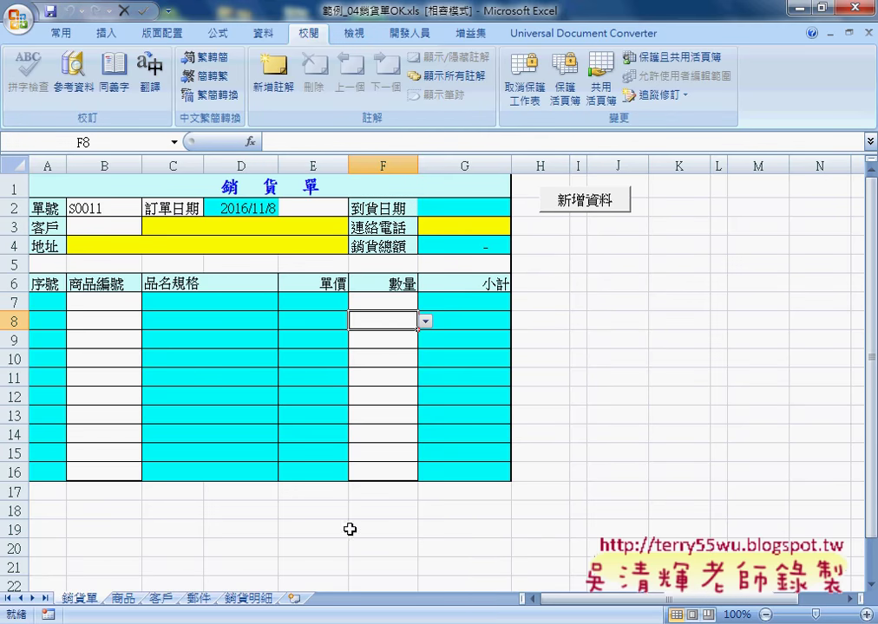
{"action": "key", "text": "alt+Tab"}
Scroll to the 新增資料 code in the notes and select Format(Right(Range("B2"), 4) + 1, "0000")
{"action": "scroll", "coordinate": [409, 462], "scroll_direction": "down", "scroll_amount": 4}
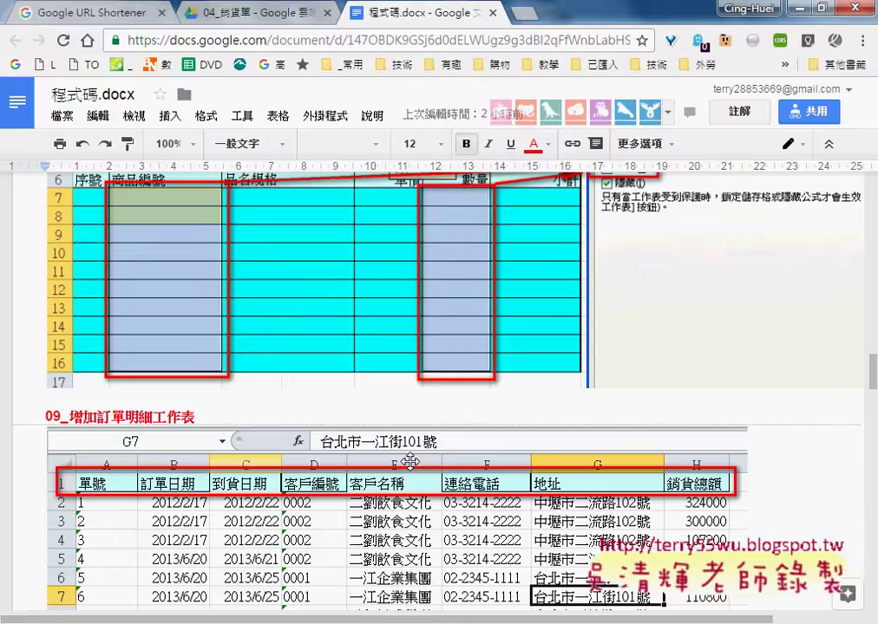
{"action": "scroll", "coordinate": [409, 462], "scroll_direction": "down", "scroll_amount": 1}
{"action": "scroll", "coordinate": [410, 463], "scroll_direction": "down", "scroll_amount": 1}
{"action": "scroll", "coordinate": [409, 462], "scroll_direction": "down", "scroll_amount": 2}
{"action": "scroll", "coordinate": [410, 462], "scroll_direction": "down", "scroll_amount": 4}
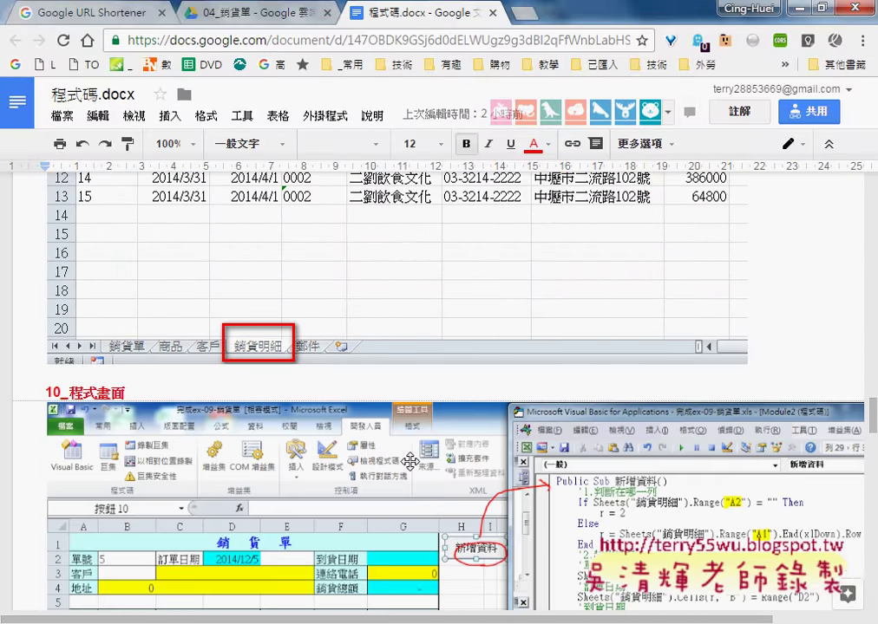
{"action": "scroll", "coordinate": [409, 462], "scroll_direction": "down", "scroll_amount": 2}
{"action": "scroll", "coordinate": [409, 462], "scroll_direction": "down", "scroll_amount": 1}
{"action": "scroll", "coordinate": [409, 463], "scroll_direction": "down", "scroll_amount": 3}
{"action": "scroll", "coordinate": [410, 462], "scroll_direction": "down", "scroll_amount": 3}
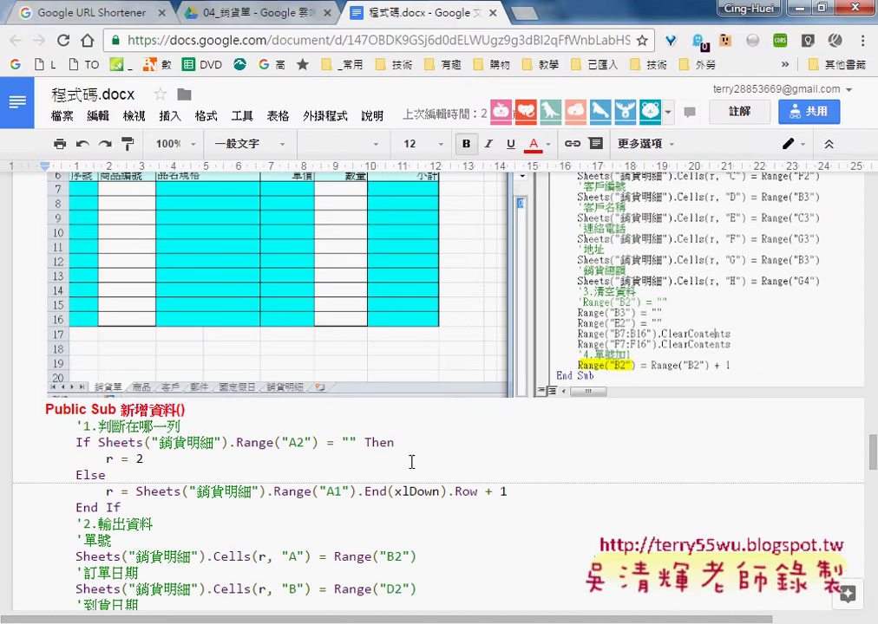
{"action": "scroll", "coordinate": [409, 462], "scroll_direction": "down", "scroll_amount": 1}
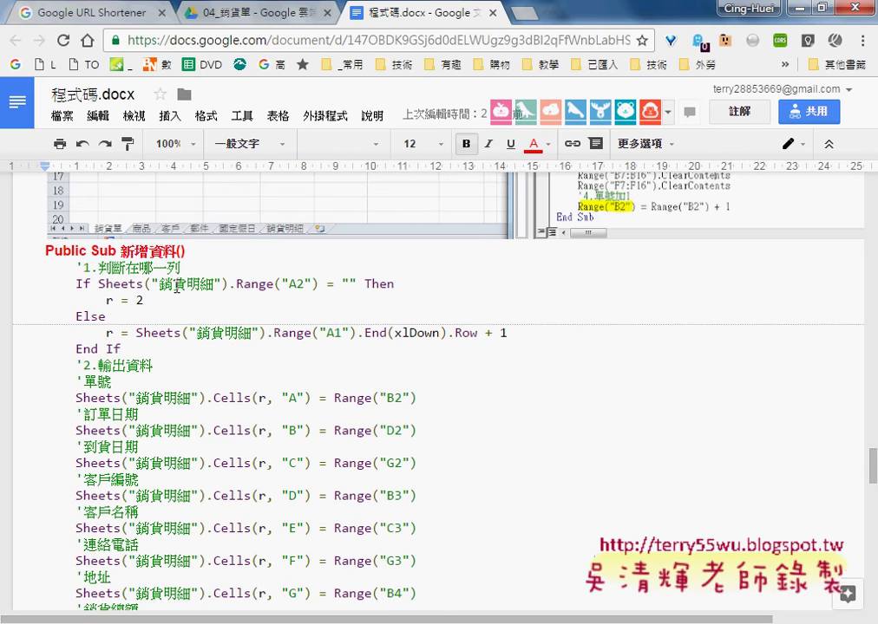
{"action": "double_click", "coordinate": [131, 252]}
{"action": "left_click", "coordinate": [236, 291]}
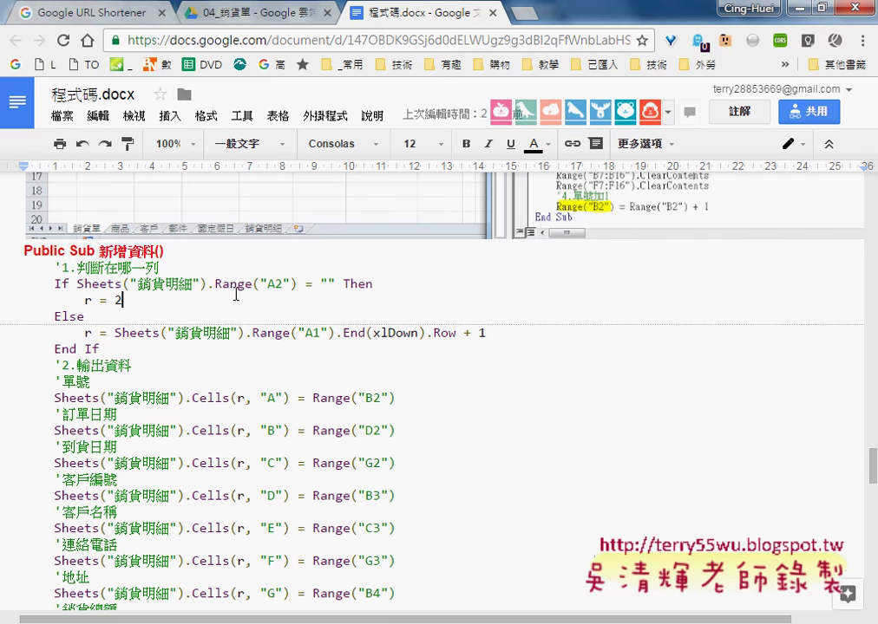
{"action": "scroll", "coordinate": [256, 317], "scroll_direction": "down", "scroll_amount": 4}
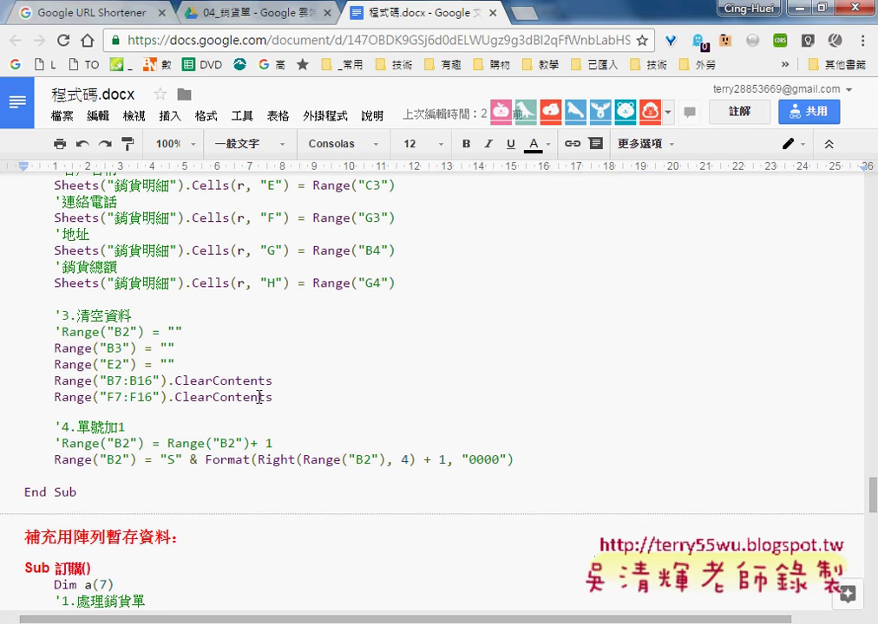
{"action": "left_click_drag", "start_coordinate": [205, 460], "coordinate": [516, 464]}
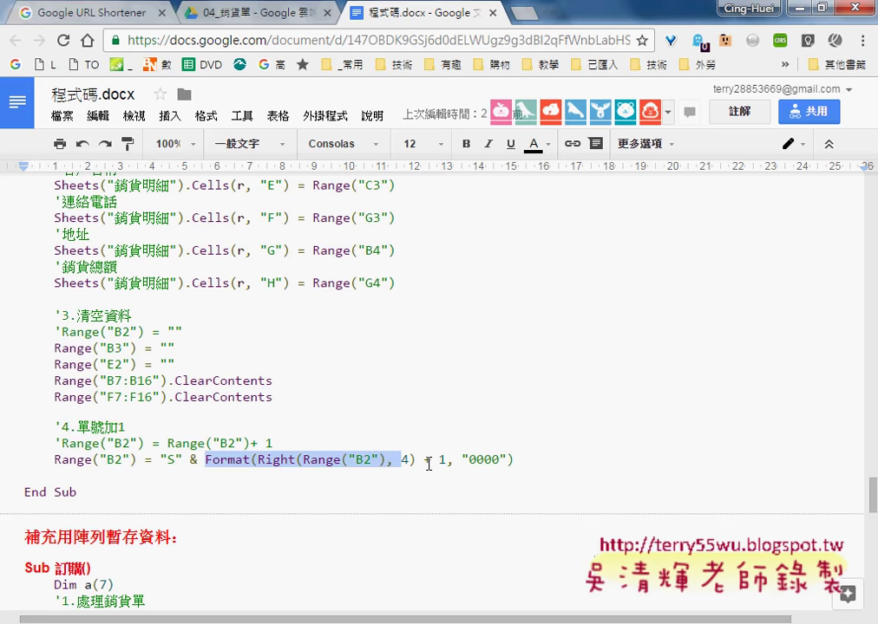
Set the selected expression to size 12 and give it a yellow highlight
{"action": "left_click", "coordinate": [443, 144]}
{"action": "left_click", "coordinate": [433, 263]}
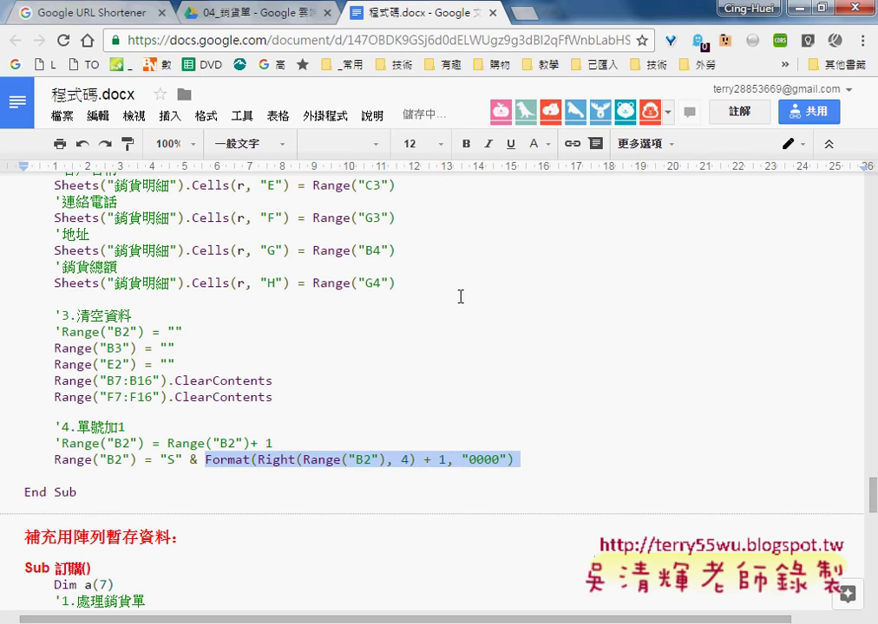
{"action": "left_click", "coordinate": [534, 144]}
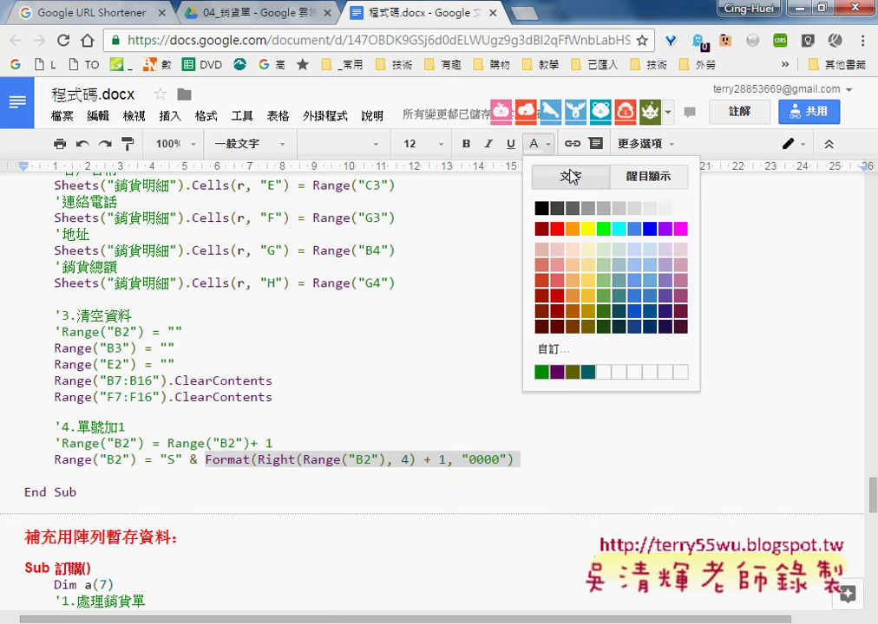
{"action": "left_click", "coordinate": [646, 180]}
{"action": "left_click", "coordinate": [589, 246]}
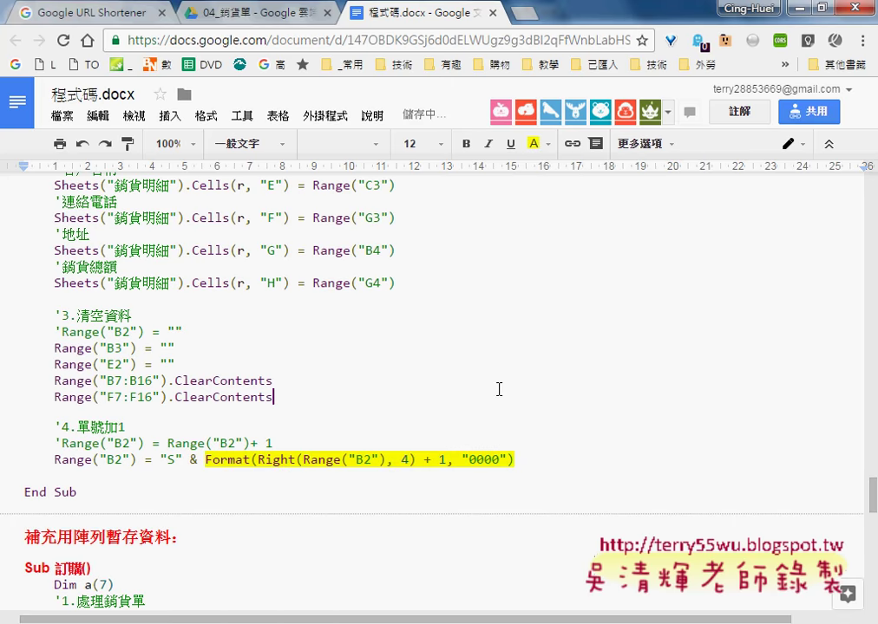